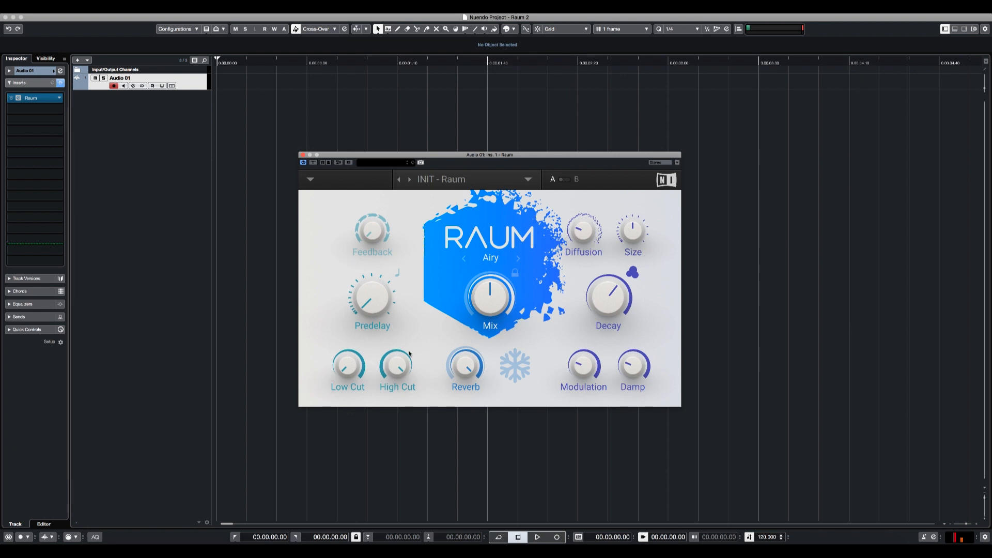
Cycle through Raum's reverb modes and return to Airy
mouse_move(483, 305)
left_click(464, 258)
left_click(464, 259)
left_click(465, 259)
left_click(464, 259)
left_click(465, 259)
left_click(465, 259)
left_click(464, 258)
left_click(464, 259)
left_click(464, 259)
Browse Raum's factory preset categories, including the Small presets, without loading one
left_click(488, 184)
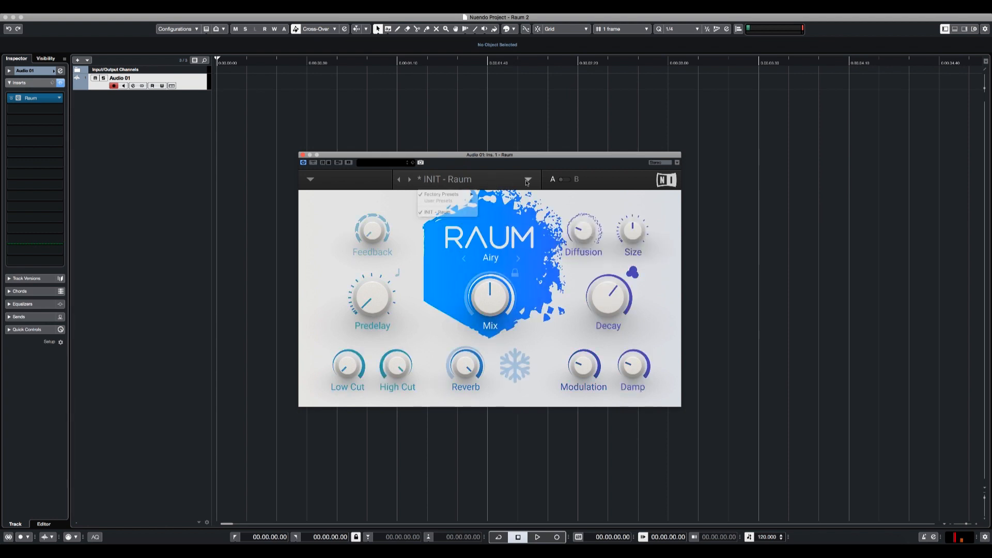
mouse_move(463, 196)
mouse_move(494, 202)
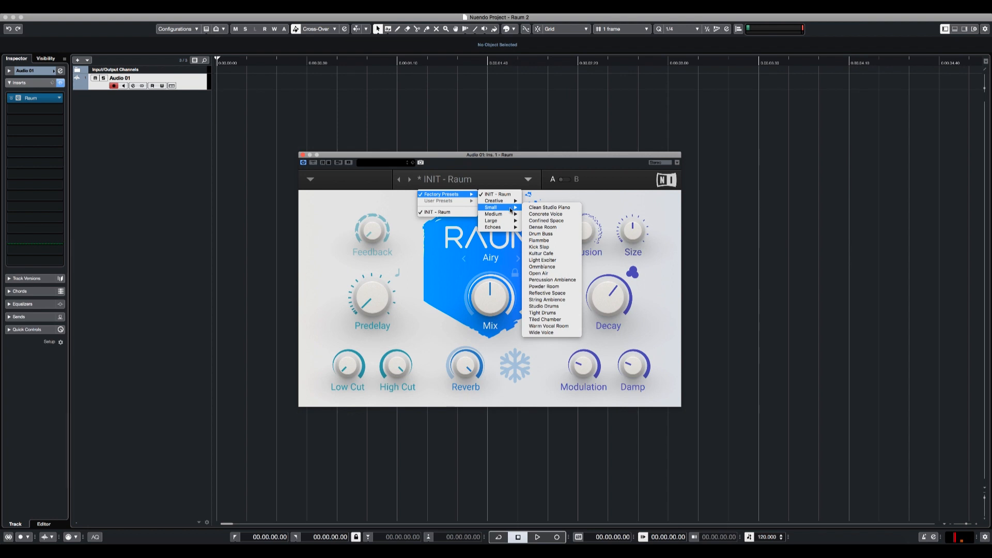
left_click(413, 265)
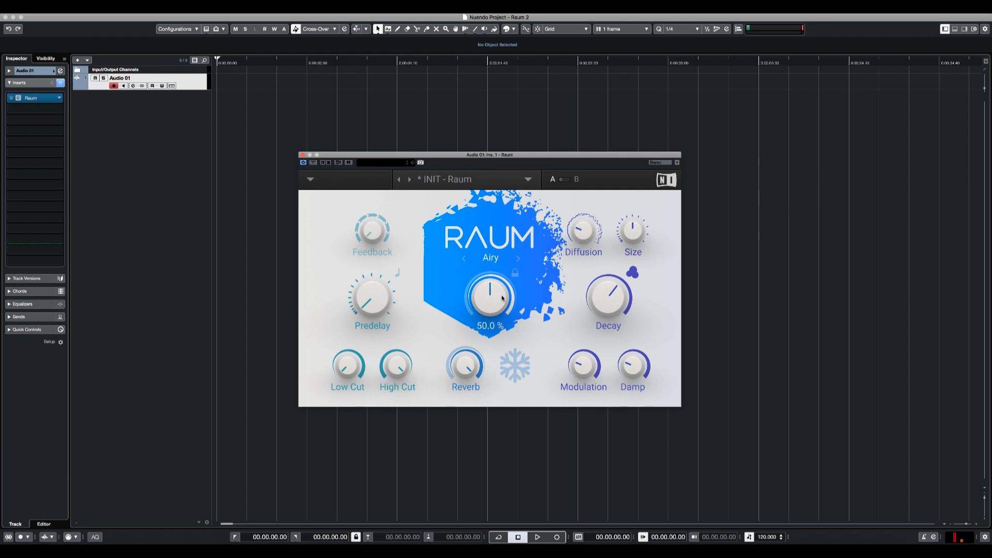
Toggle Raum's freeze function on and off several times, leaving it off
left_click(517, 375)
left_click(515, 373)
left_click(514, 372)
left_click(514, 372)
left_click(514, 373)
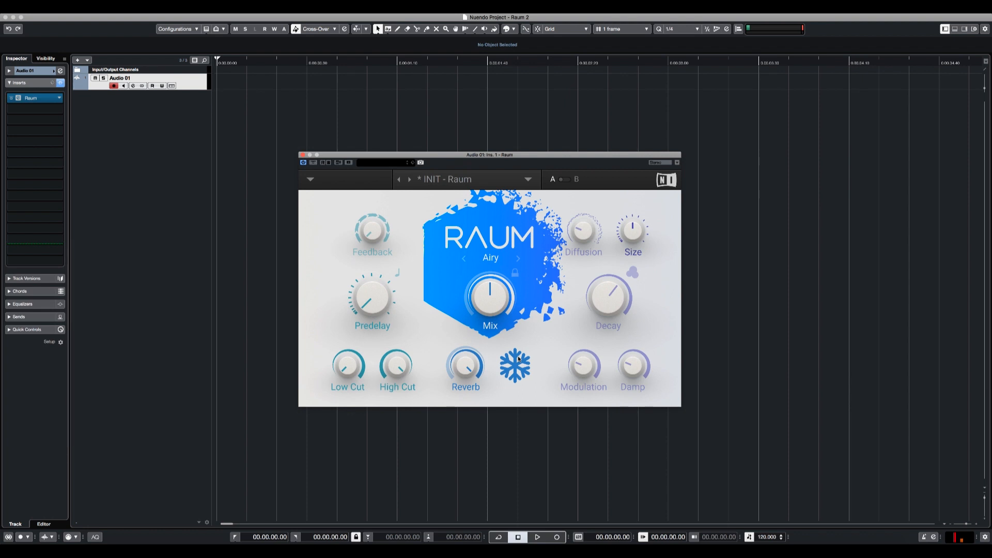
left_click(519, 358)
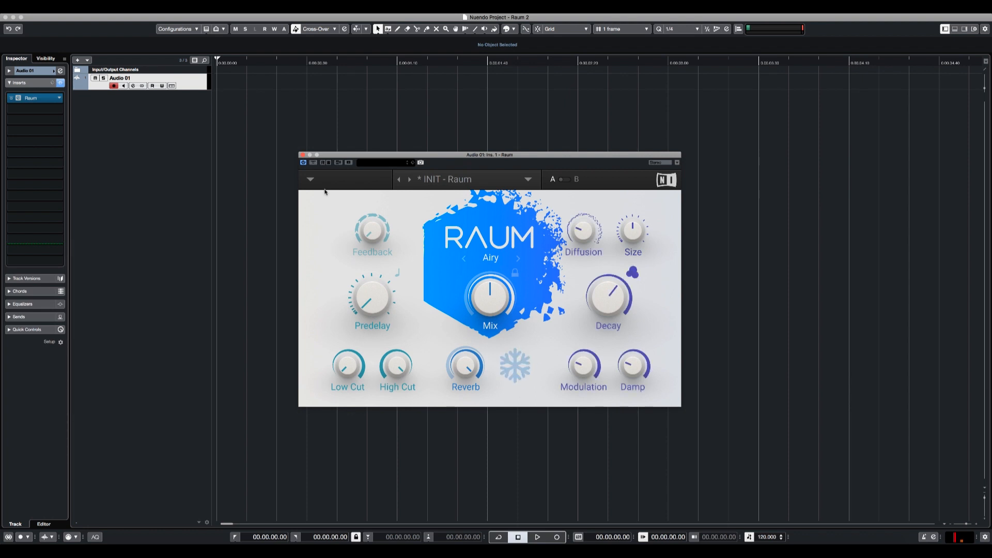
Try Raum's view size at 100%, switch it to 150%, and reposition the plugin window
left_click(310, 179)
mouse_move(326, 249)
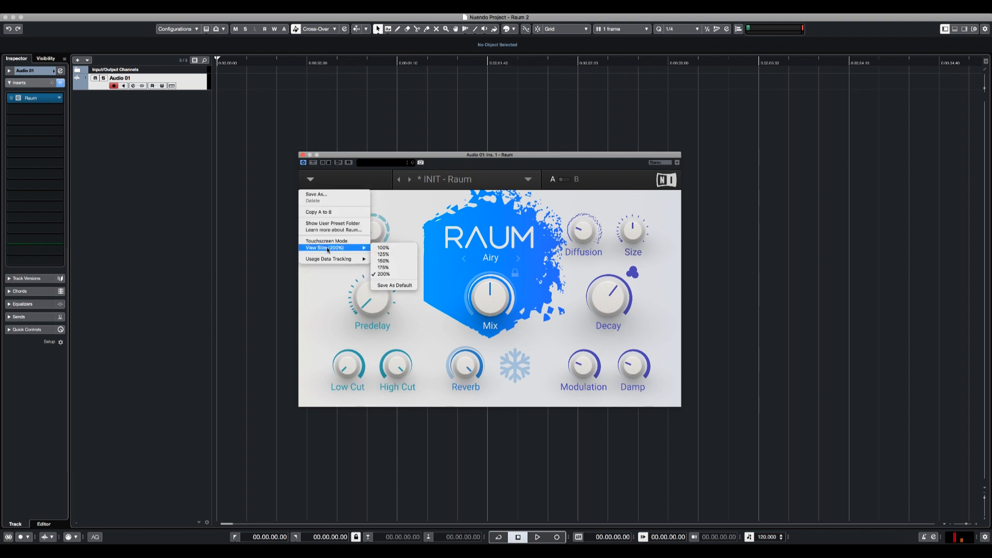
left_click(383, 247)
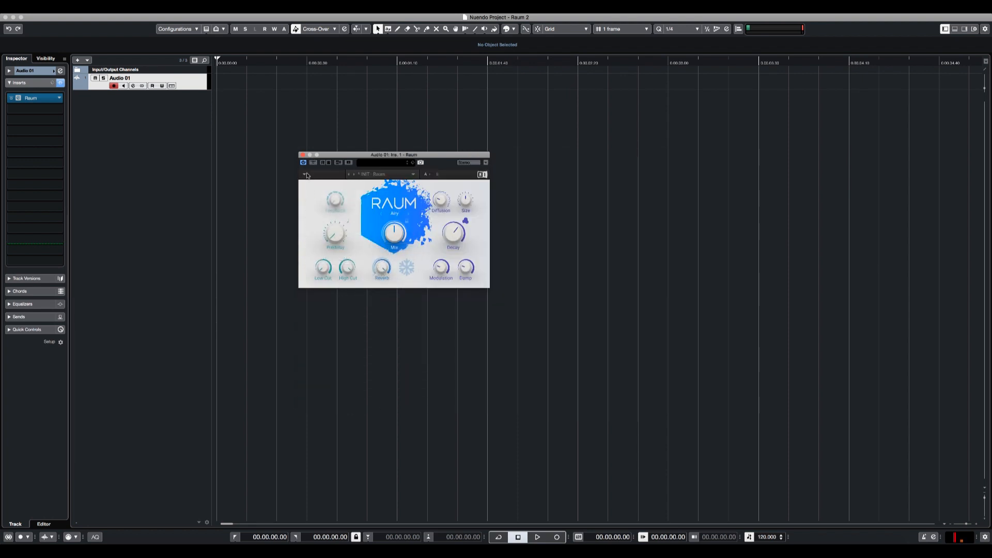
left_click(305, 175)
mouse_move(330, 238)
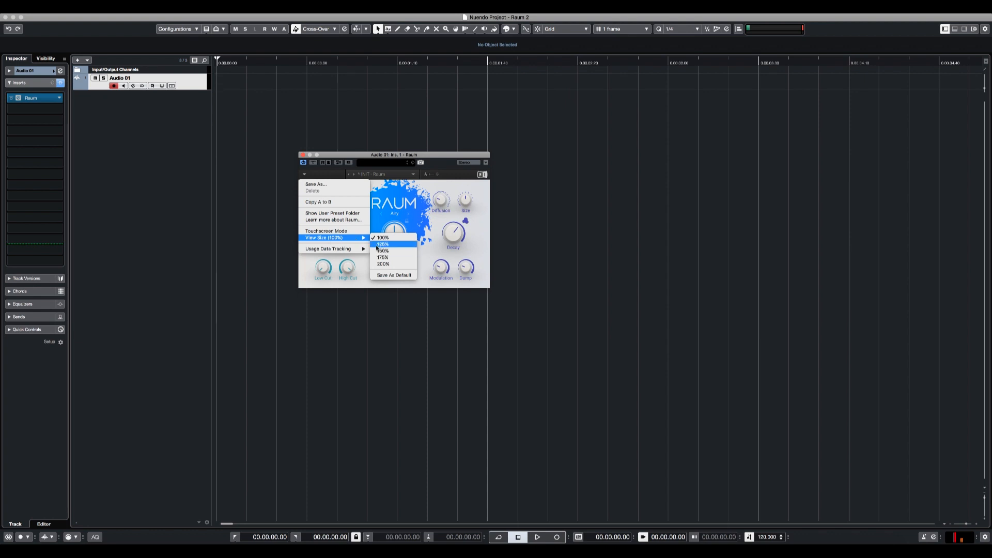
left_click(384, 251)
left_click_drag(465, 155, 616, 145)
Delete the Audio 01 track and add one Kontakt 5 instrument track routed to Stereo Out
left_click(171, 132)
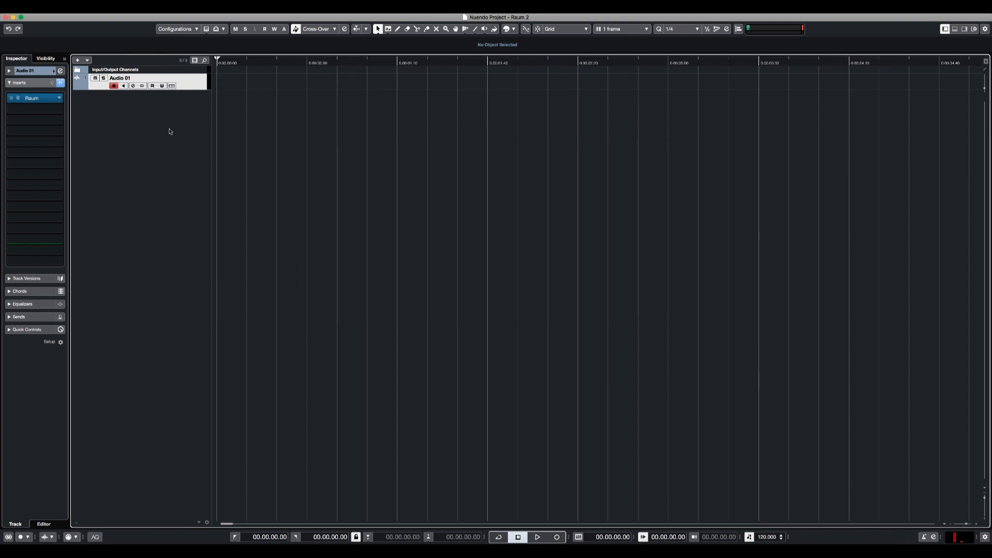
key("shift+Delete")
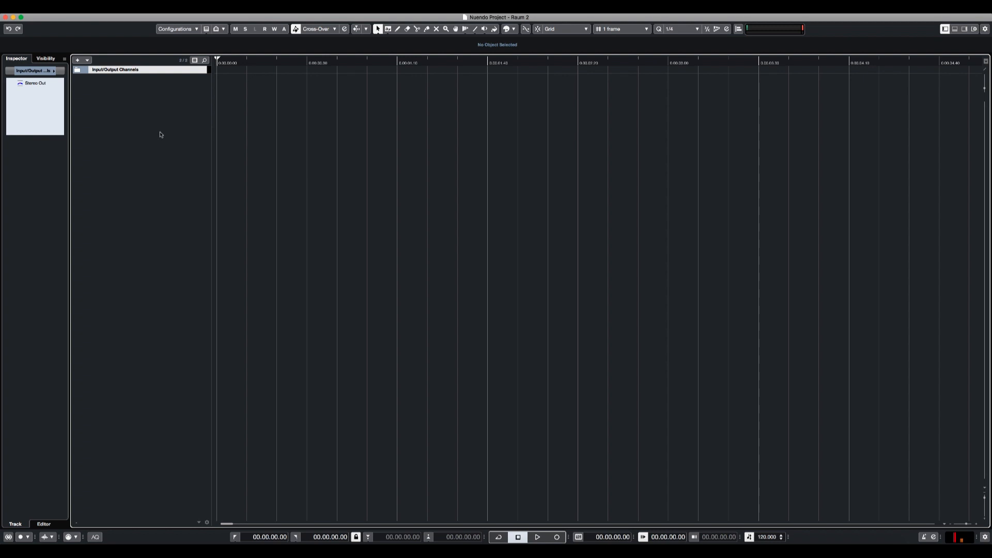
right_click(171, 163)
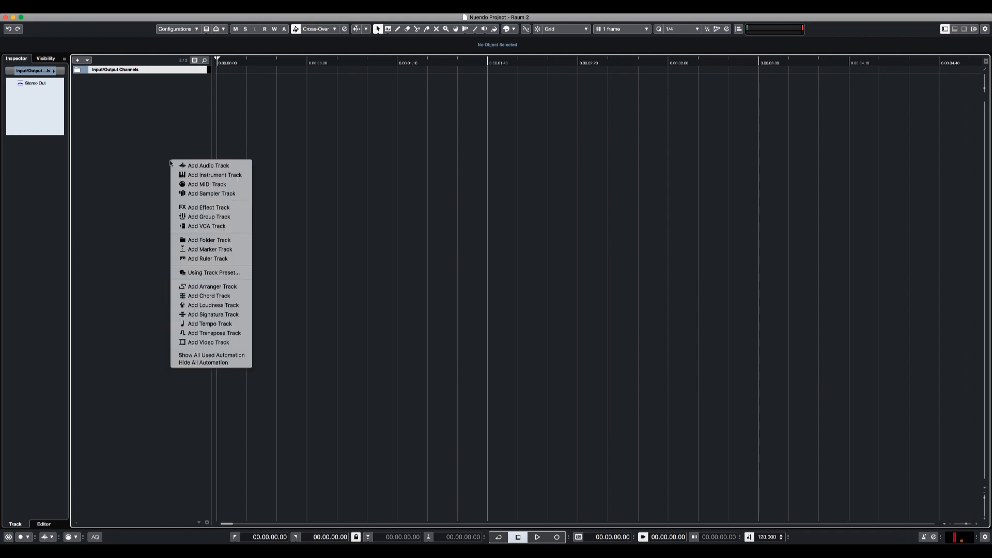
left_click(205, 165)
left_click(406, 221)
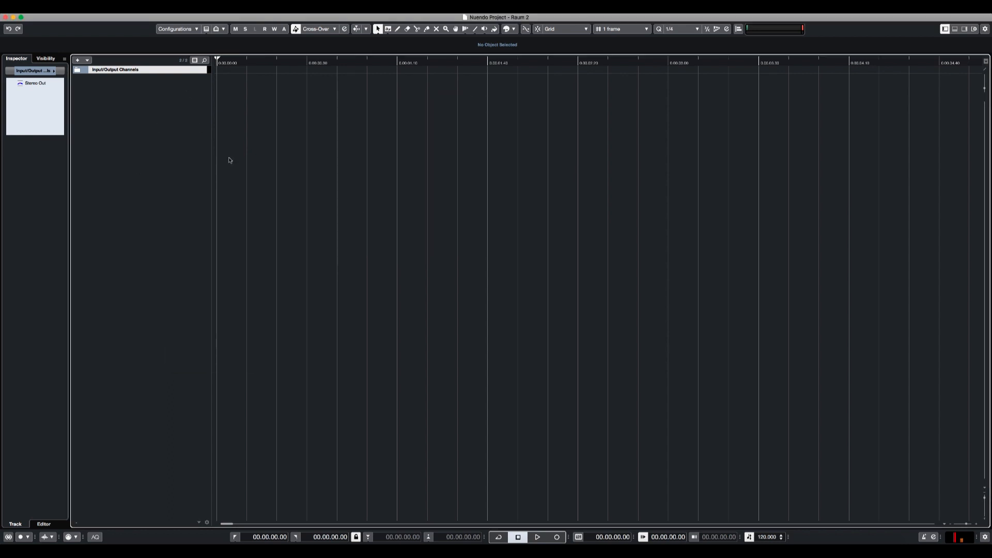
left_click(231, 159)
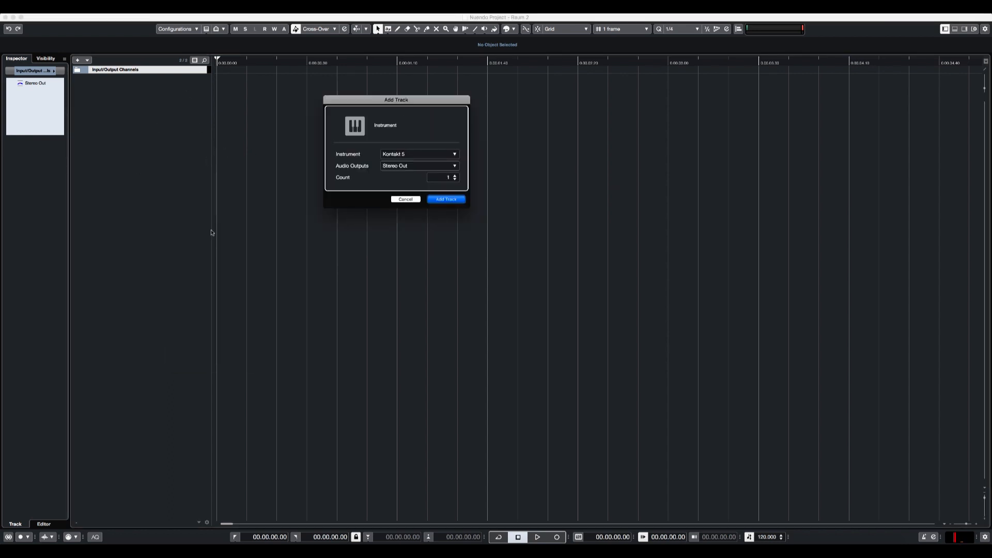
left_click(437, 200)
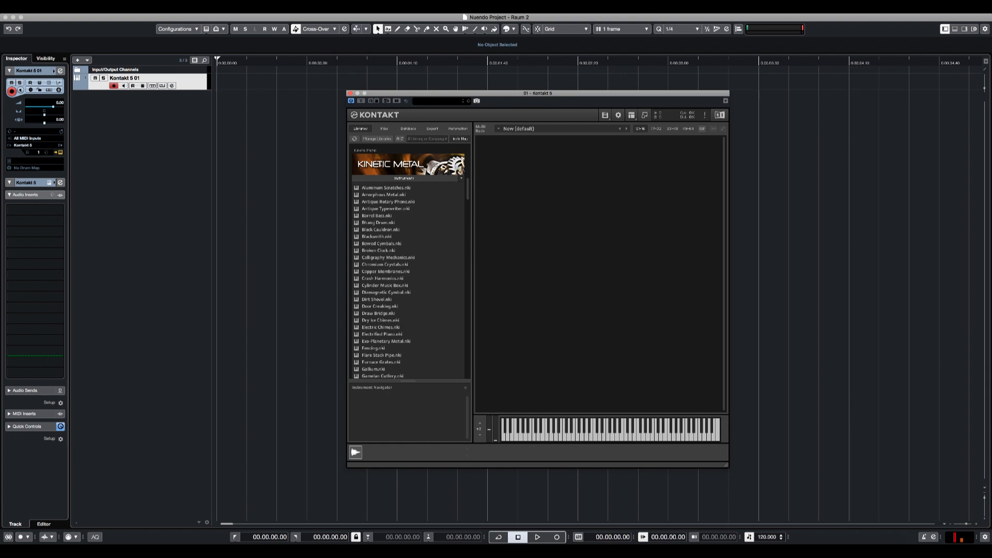
Load Cylinder Music Box.nki from the Kinetic Metal library into the Kontakt rack and reposition the window
left_click(373, 287)
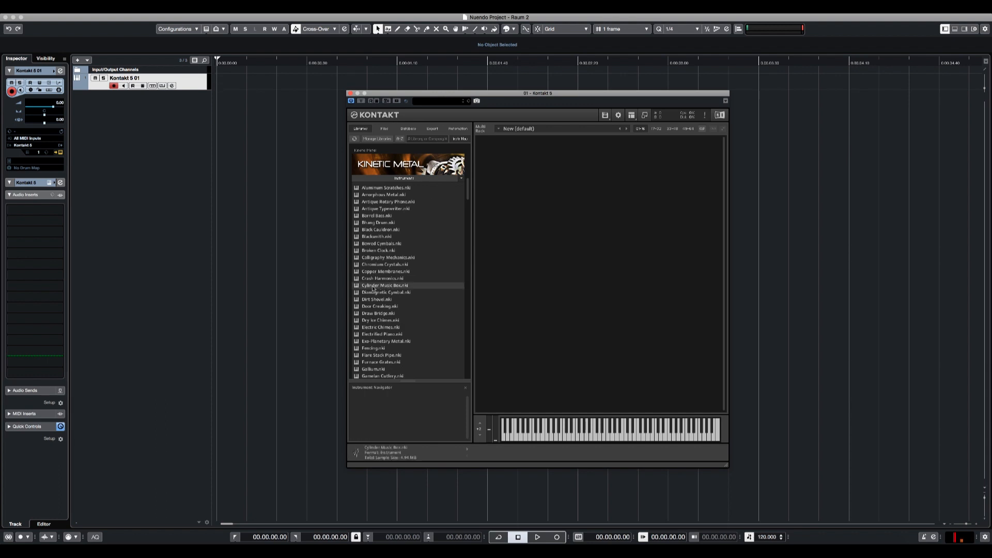
left_click_drag(373, 287, 529, 236)
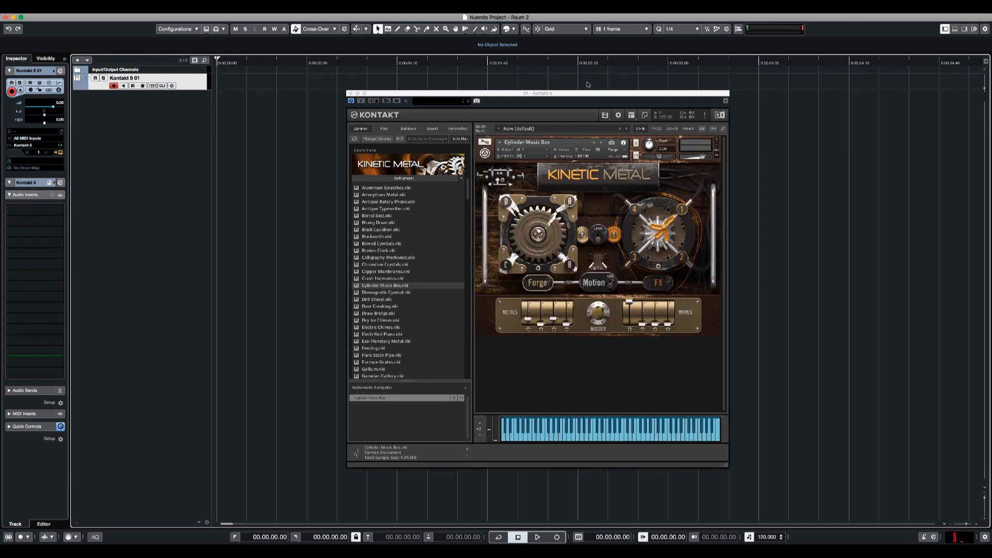
left_click_drag(579, 94, 533, 95)
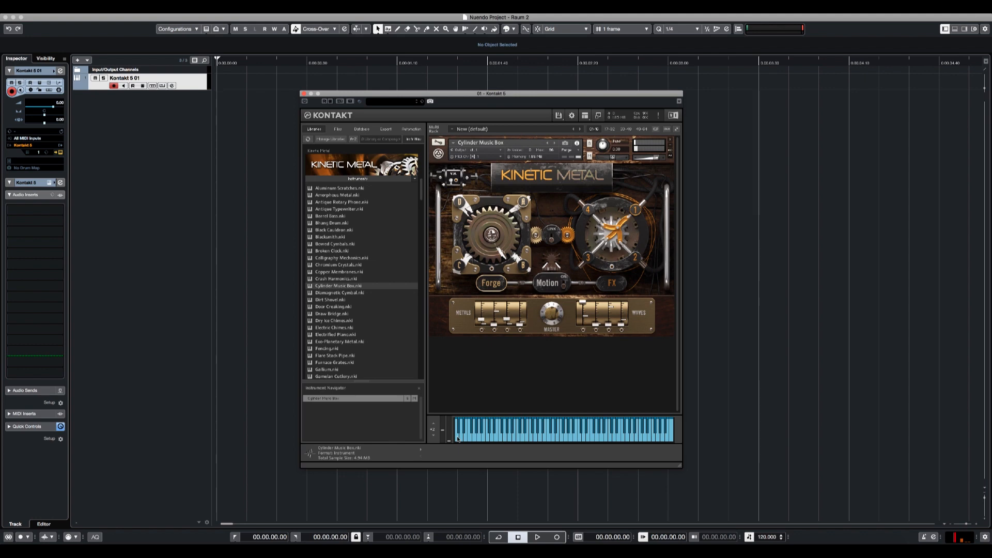
Activate the Kontakt instrument, audition one of its lowest keys repeatedly, and close the instrument window
left_click(305, 102)
left_click(459, 440)
left_click(458, 440)
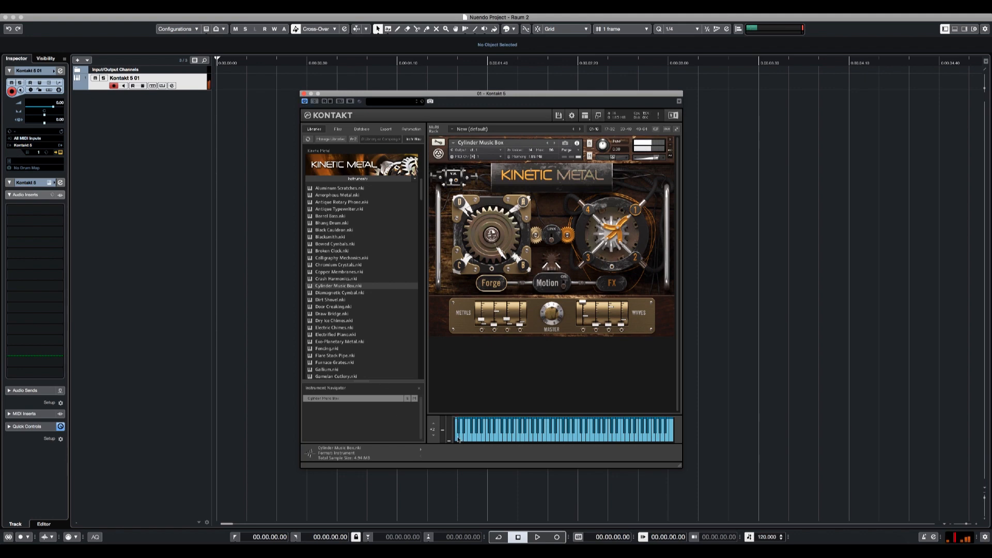
left_click(459, 441)
left_click(303, 94)
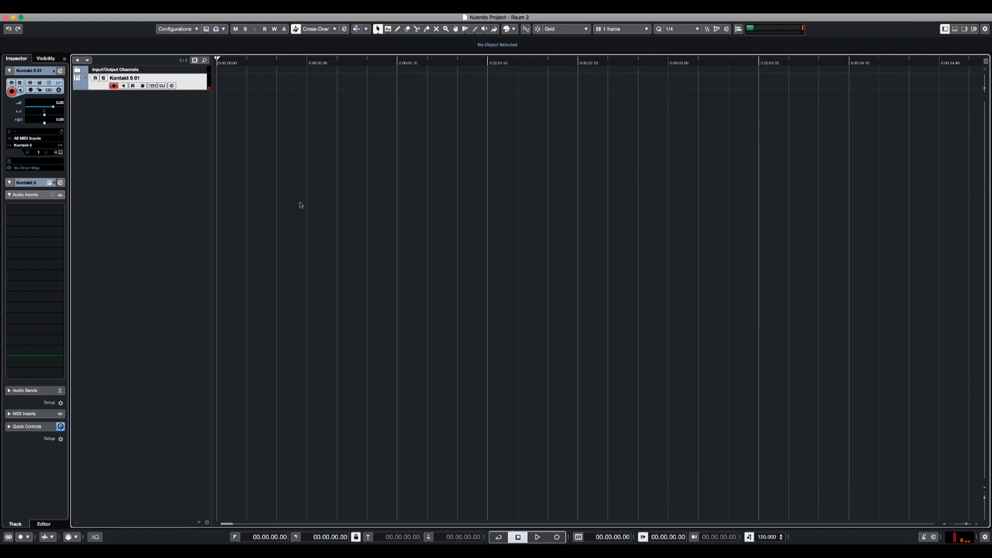
Record a MIDI part about 10 seconds long with a sustained low note on the Kontakt 5 01 track
key("KP_Multiply")
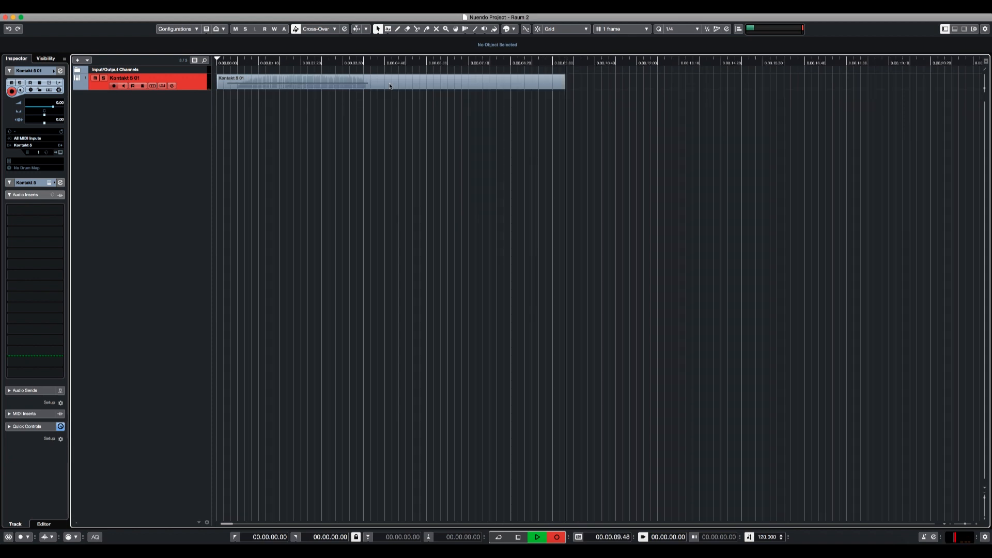
key("space")
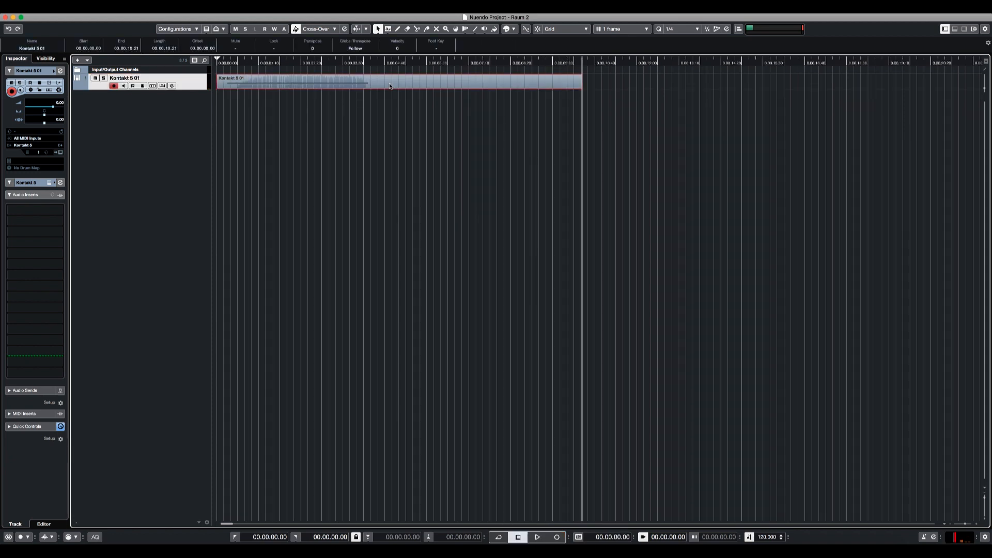
Shorten the recorded low note in the Key Editor by splitting it just past its middle and deleting the tail
double_click(390, 85)
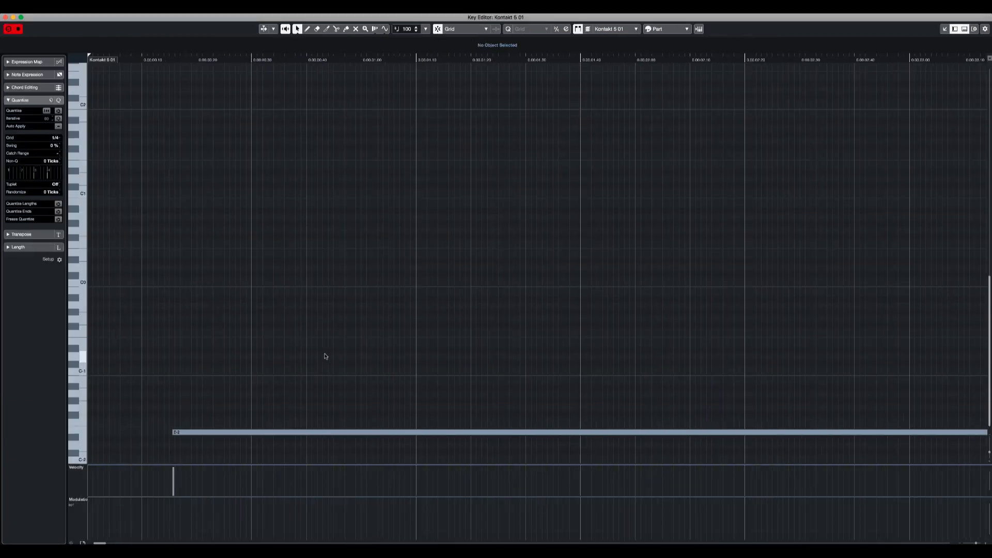
key("g")
key("g")
key("g")
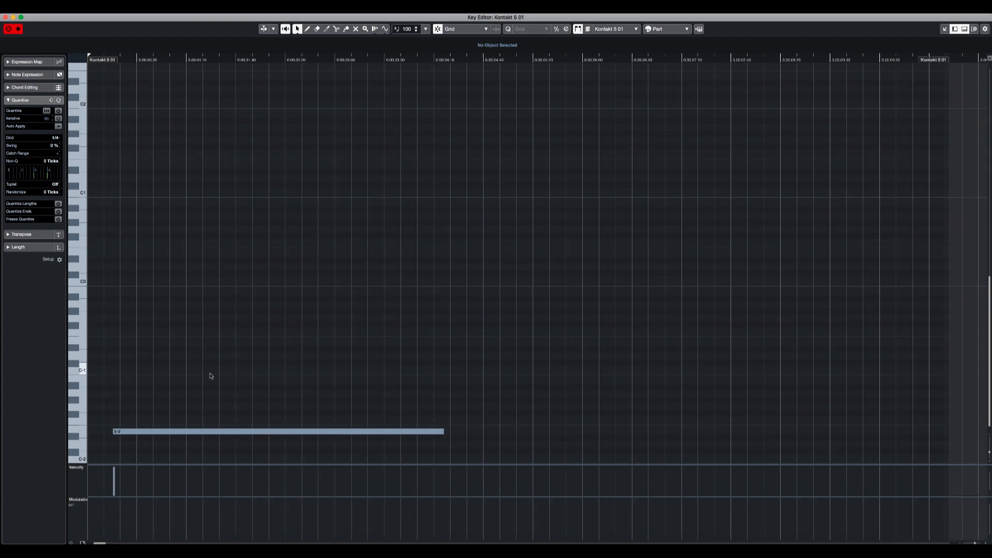
left_click(308, 431, "alt")
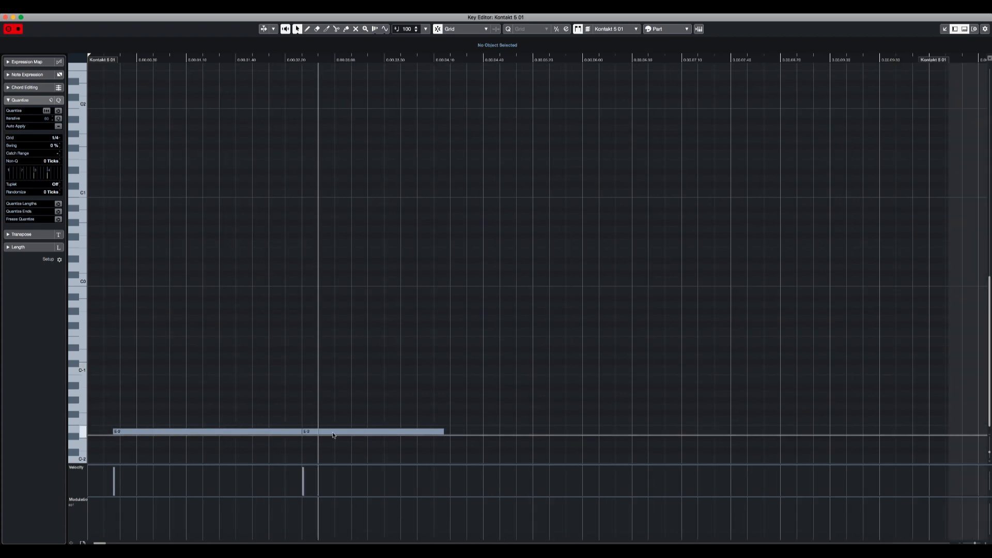
left_click(335, 432)
key("Delete")
key("Return")
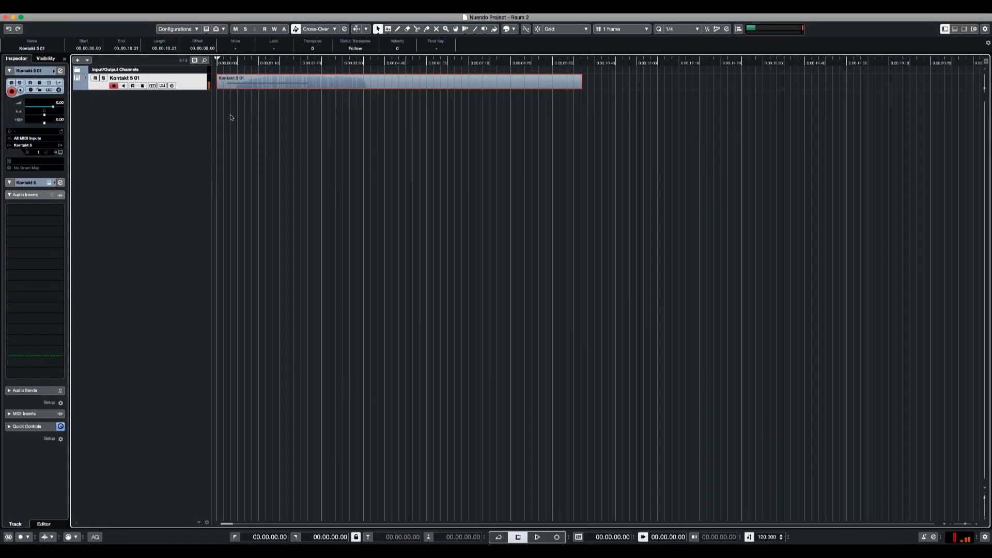
Insert the REQ 6 Stereo equalizer in the Kontakt 5 01 channel's first insert slot and reposition its window
key("e")
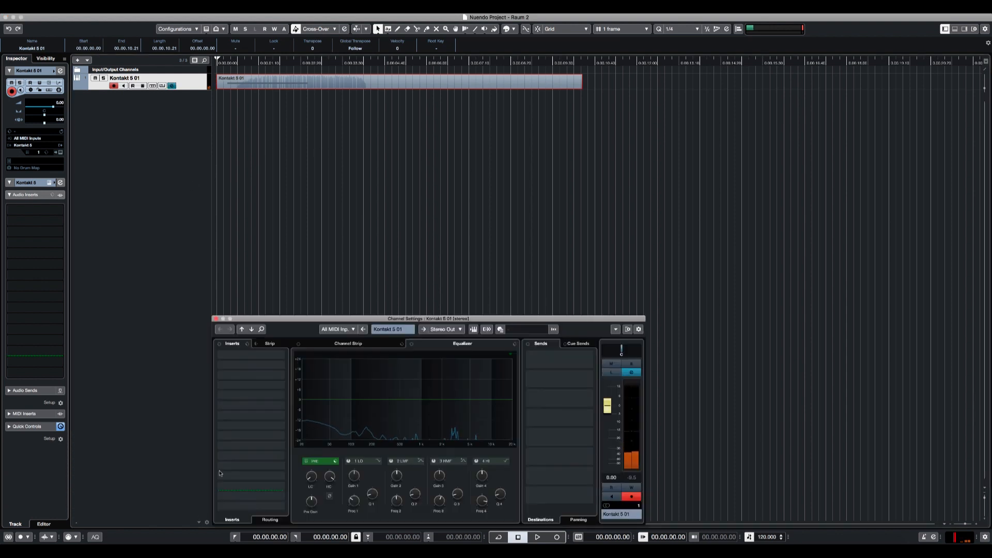
left_click_drag(325, 321, 365, 198)
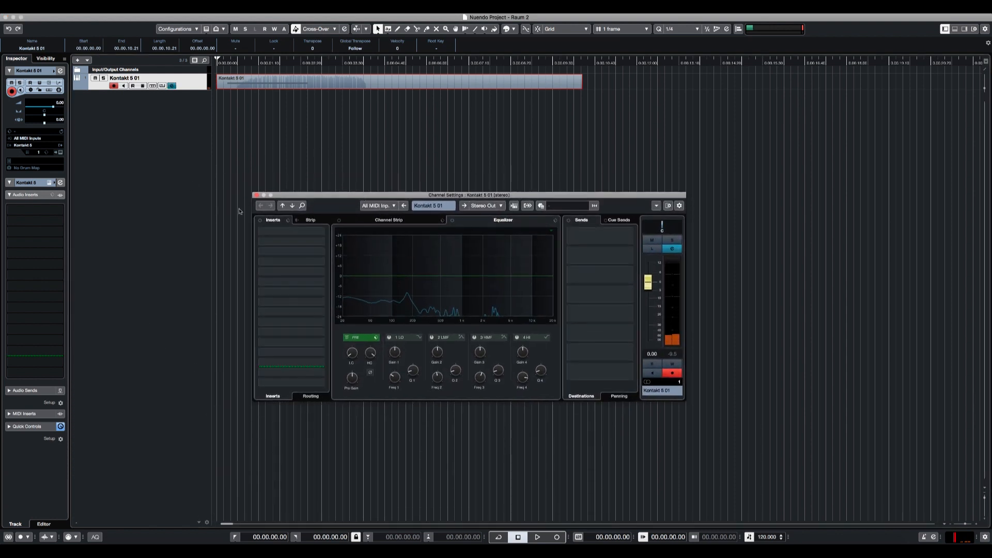
left_click(319, 234)
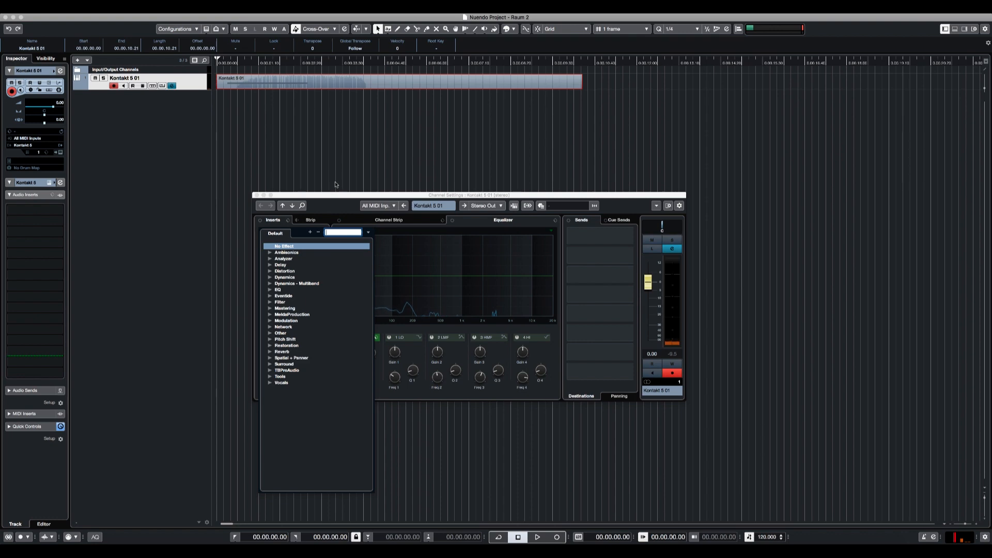
type("req")
key("Down")
key("Down")
key("Down")
key("Down")
key("Down")
key("Down")
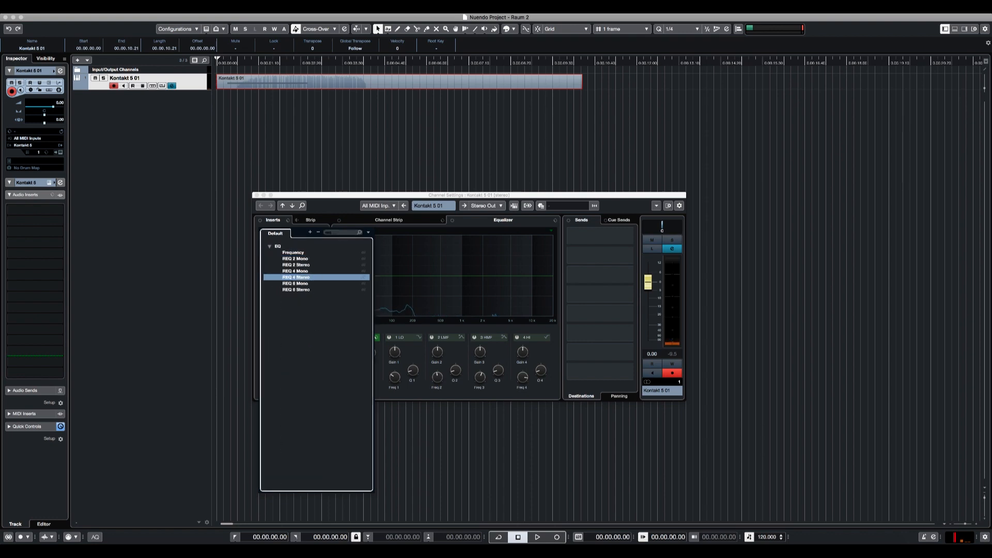
key("Return")
left_click_drag(310, 353, 465, 280)
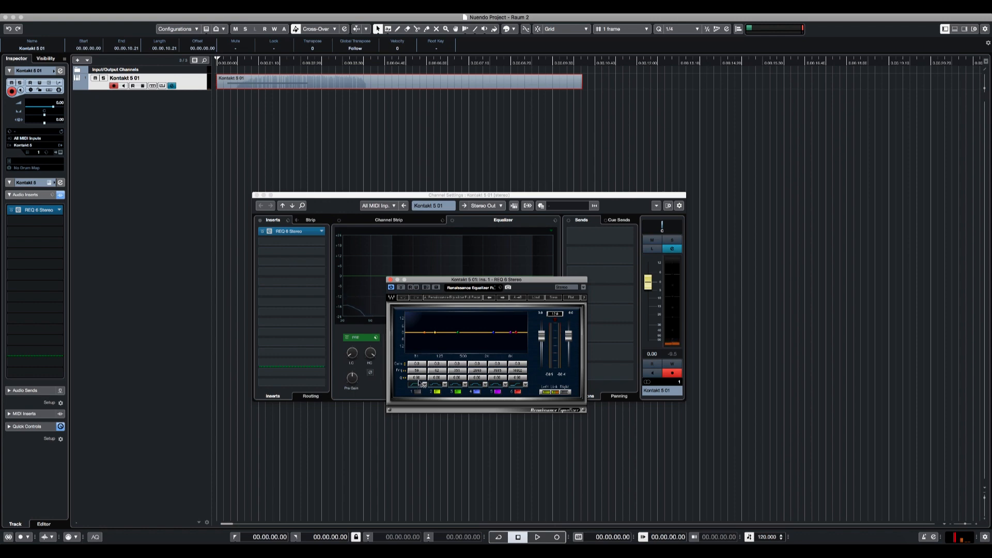
Make band 1 of the REQ 6 equalizer a high-pass filter with a Q of 1.41 and audition the part
left_click(417, 384)
left_click_drag(416, 383, 417, 373)
key("space")
key("space")
key("space")
Boost the low end with band 2 of the equalizer at about 125 Hz and play the part back
left_click_drag(434, 332, 441, 325)
key("space")
key("space")
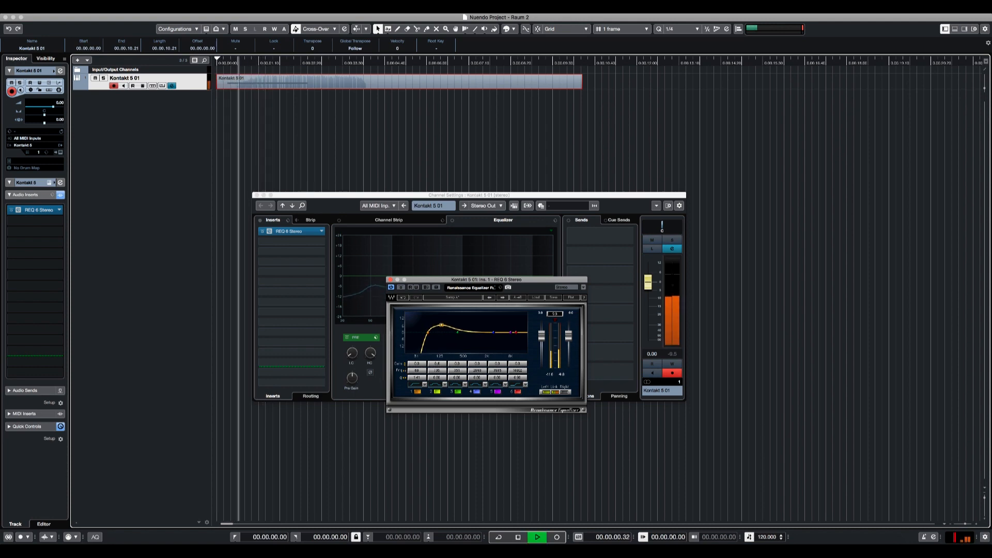
key("space")
Cut the high frequencies with band 5 of the equalizer and audition the part repeatedly
left_click_drag(510, 332, 509, 341)
key("space")
key("space")
key("space")
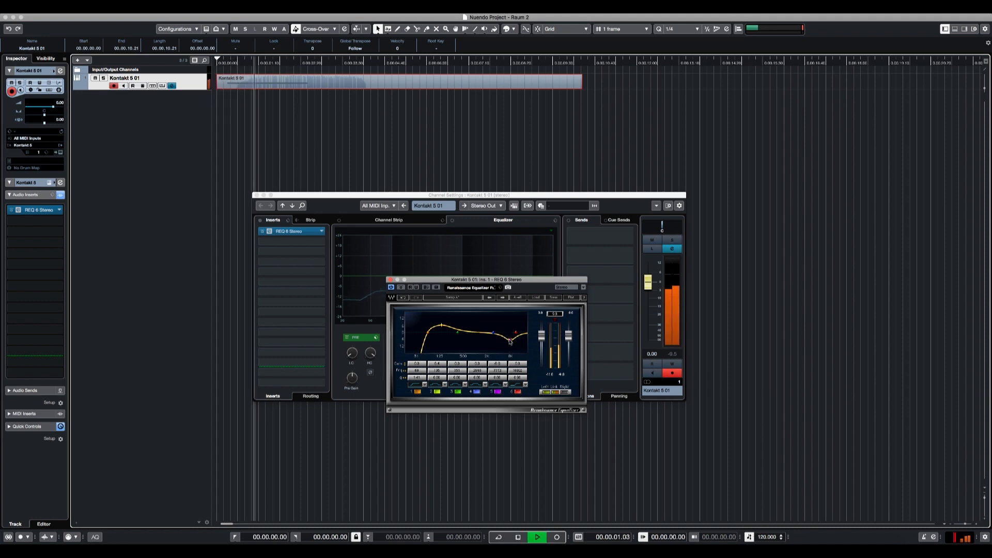
key("space")
key("space")
key("space")
key("space")
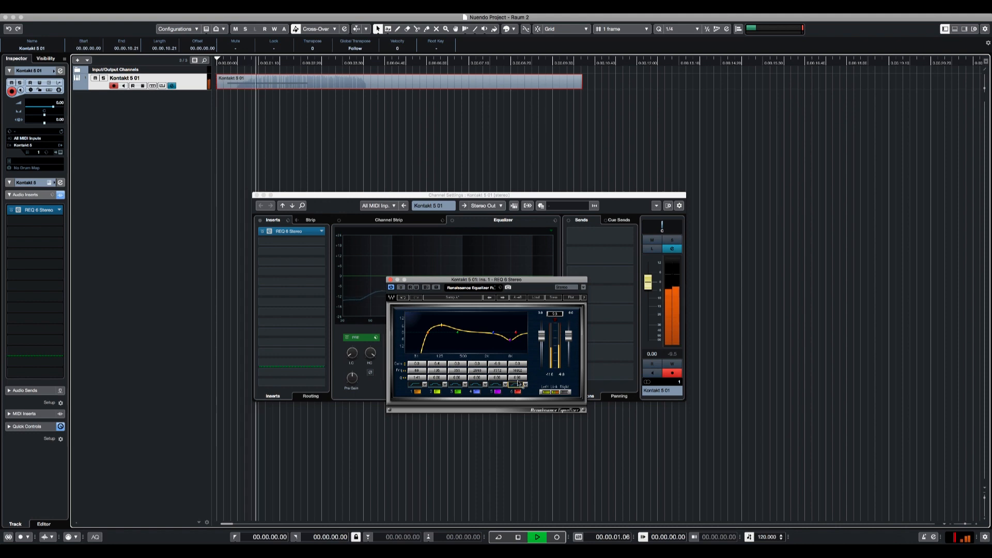
Refine band 5's high-frequency cut into a wider, gentler dip while replaying the part
left_click_drag(510, 339, 508, 344)
key("space")
key("space")
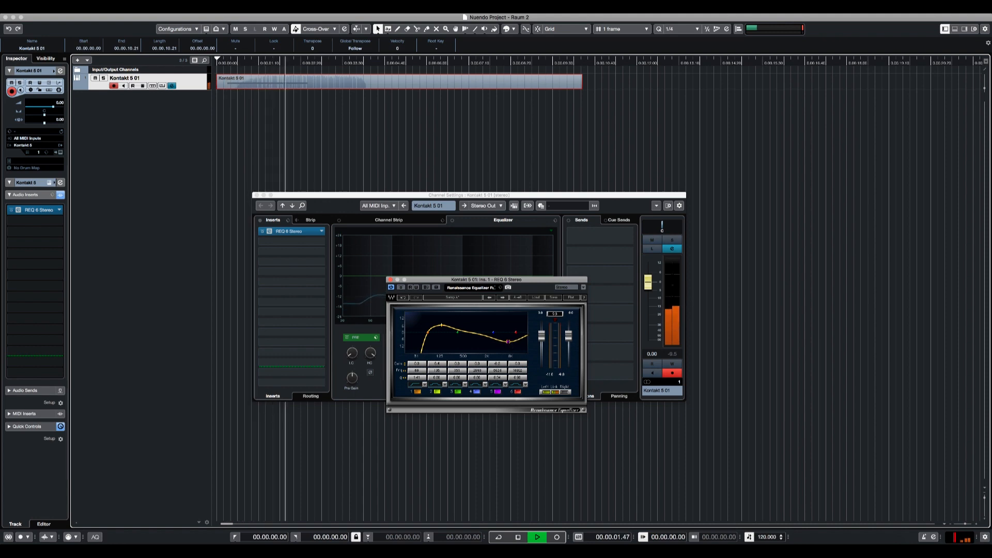
key("space")
key("space")
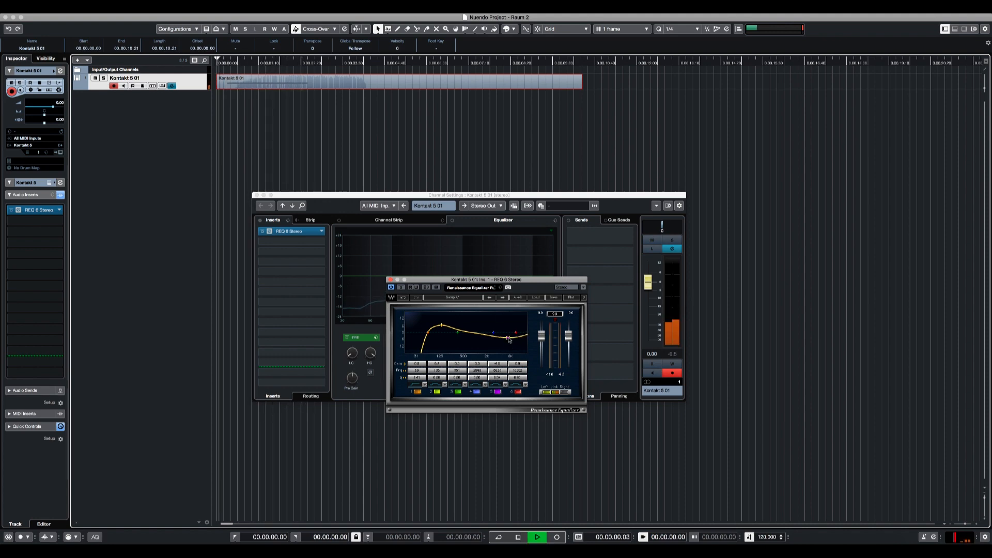
Stop playback and close the REQ 6 equalizer's editor window
key("space")
left_click(390, 279)
left_click(305, 231)
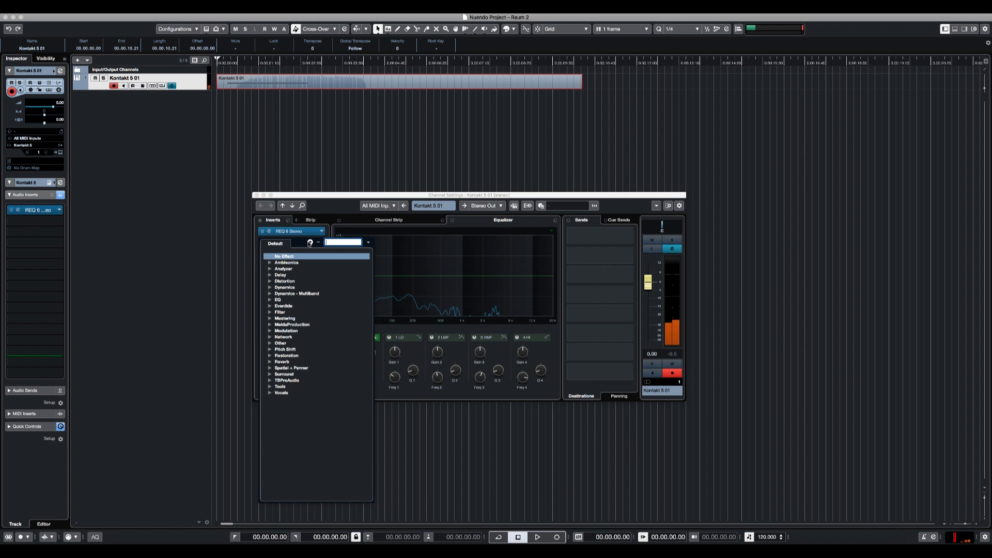
left_click(405, 195)
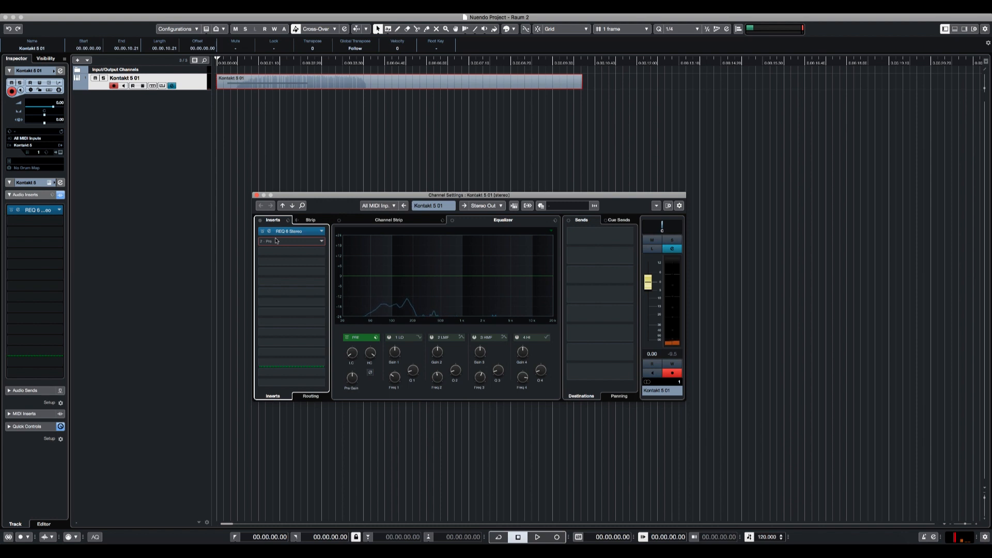
Extend the Kontakt part to end at 00.00.11.07 and render it in place as an audio track
key("g")
left_click(301, 108)
left_click(458, 88)
left_click_drag(474, 88, 478, 88)
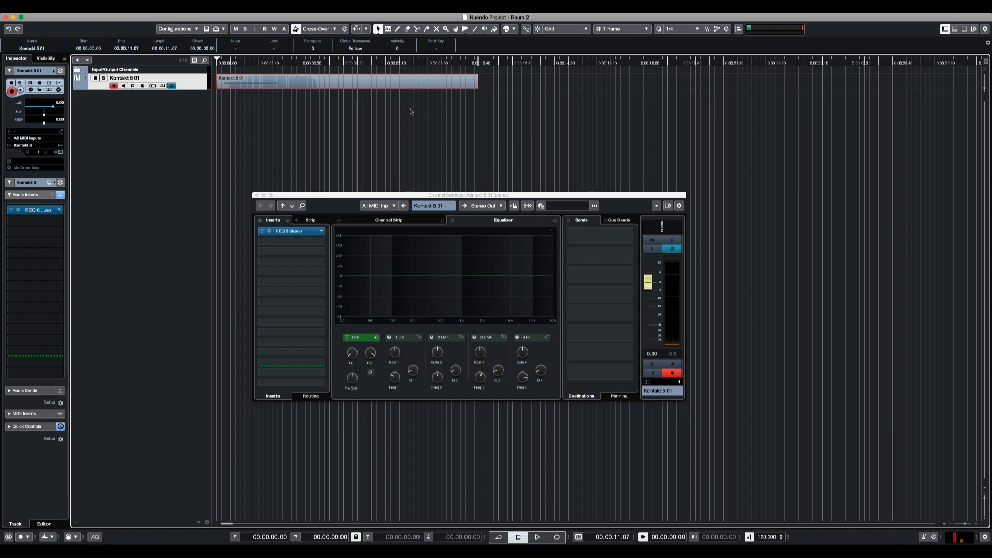
key("alt+r")
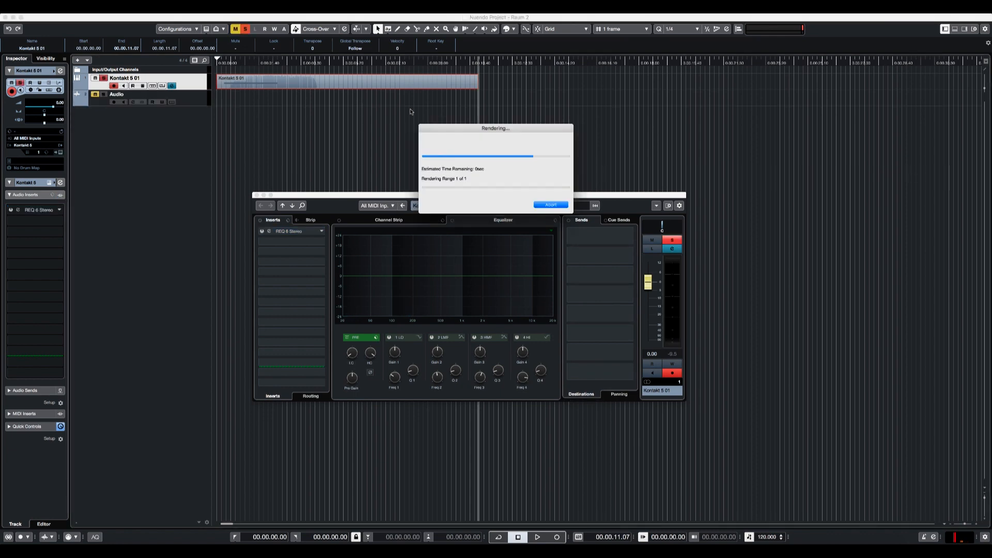
Remove the REQ 6 insert from the Kontakt instrument track, close its channel settings and select the rendered audio track
left_click(195, 87)
left_click_drag(310, 232, 252, 162)
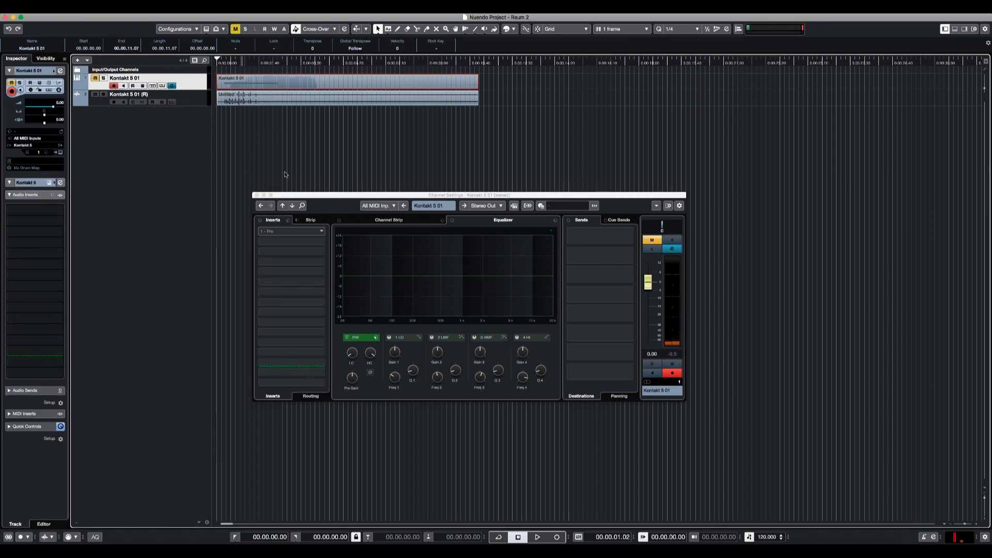
left_click(257, 195)
left_click(192, 106)
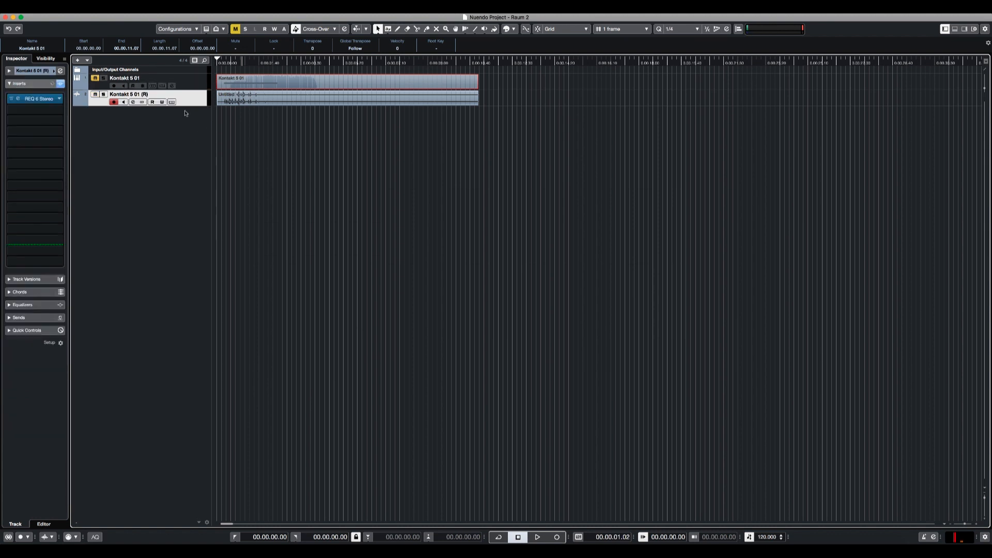
Play back the rendered audio track from the start
key("space")
key("period")
key("g")
key("h")
key("h")
key("h")
key("h")
key("h")
key("h")
key("h")
key("h")
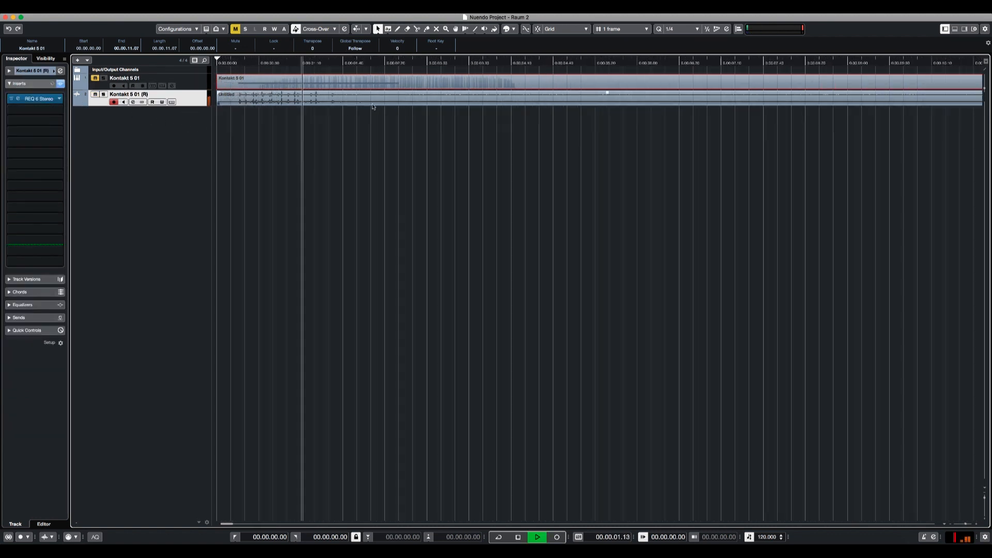
Split the rendered audio clip at about 4 seconds, delete its tail and add a curved fade-out at the end
key("g")
key("g")
key("g")
key("g")
left_click(383, 99, "alt")
key("Delete")
left_click(380, 94)
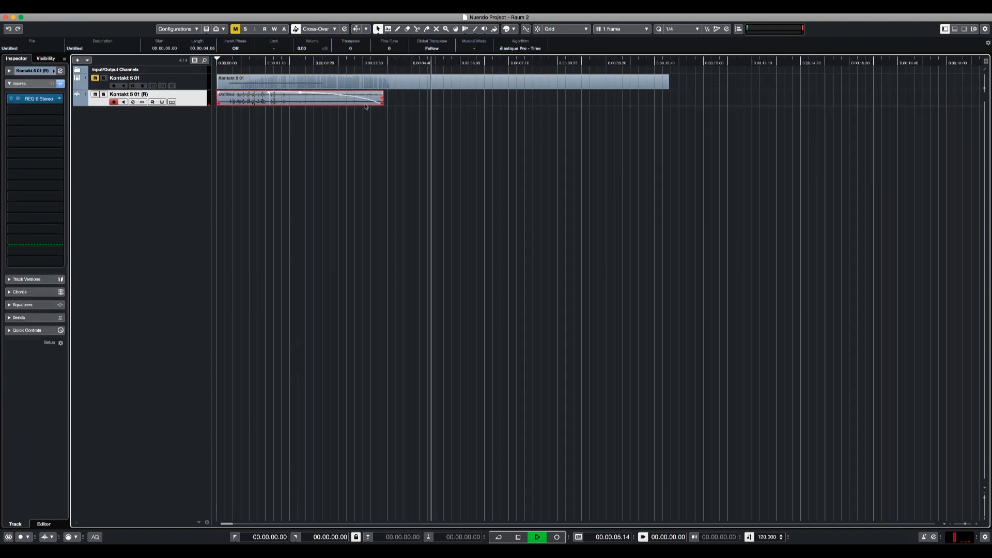
Audition the trimmed clip and open the rendered track's channel settings
key("space")
key("space")
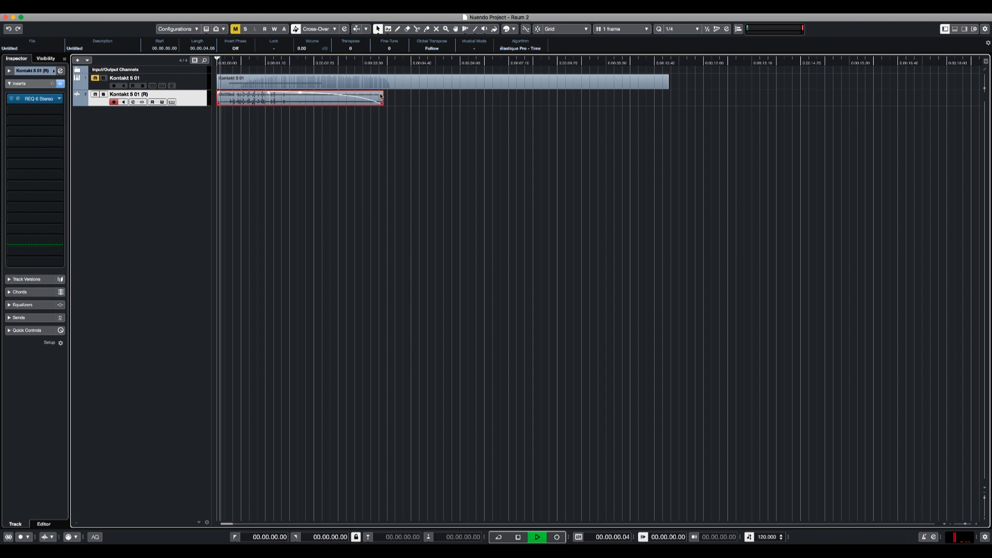
key("space")
key("e")
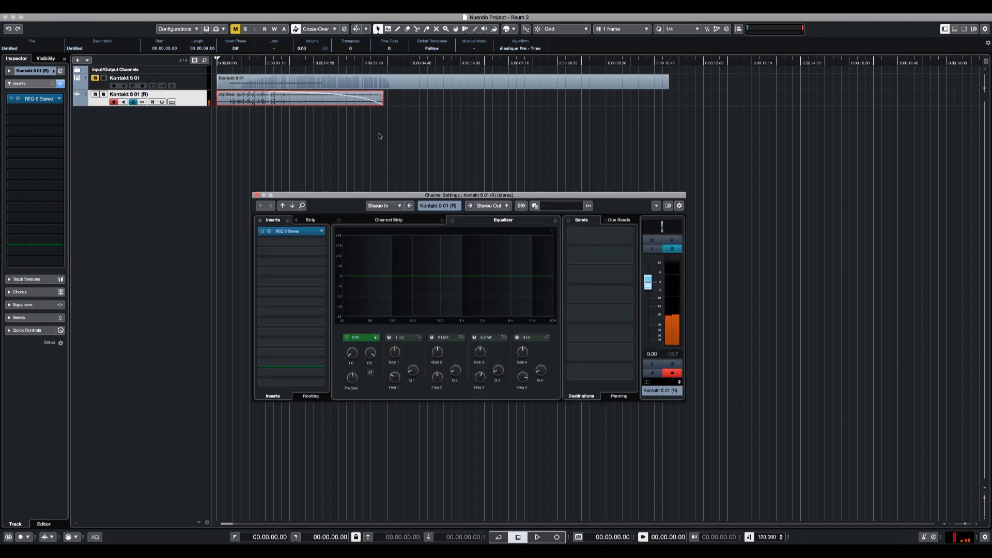
Search the plug-ins for pitch effects and insert Octaver in the second slot after REQ 6
left_click(313, 241)
type("pitc")
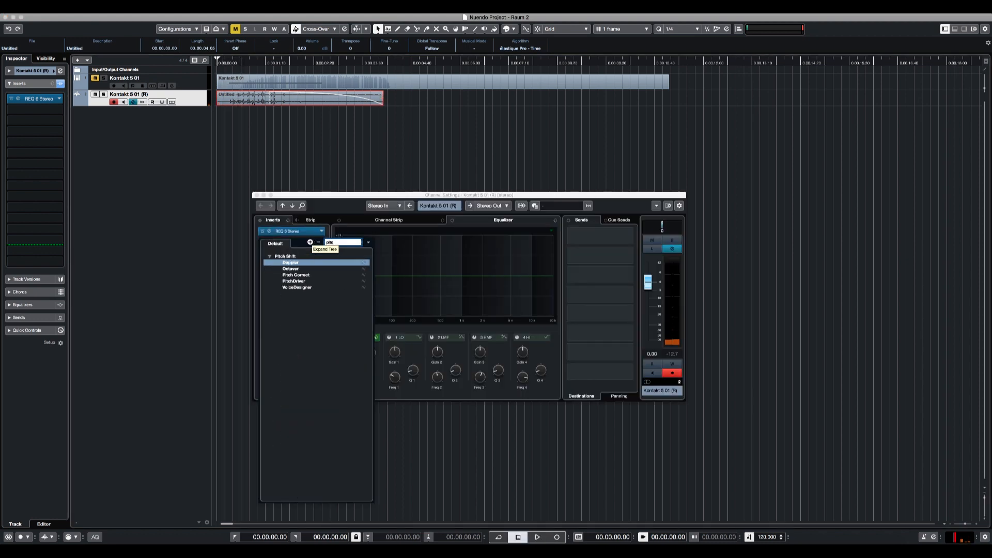
key("Down")
key("Return")
Lower Octaver's Octave 1 to 34% and Octave 2 to 35% while auditioning the clip
key("space")
left_click_drag(408, 163, 436, 170)
key("space")
key("space")
left_click_drag(435, 170, 435, 135)
key("space")
key("space")
left_click_drag(408, 168, 407, 162)
key("space")
key("space")
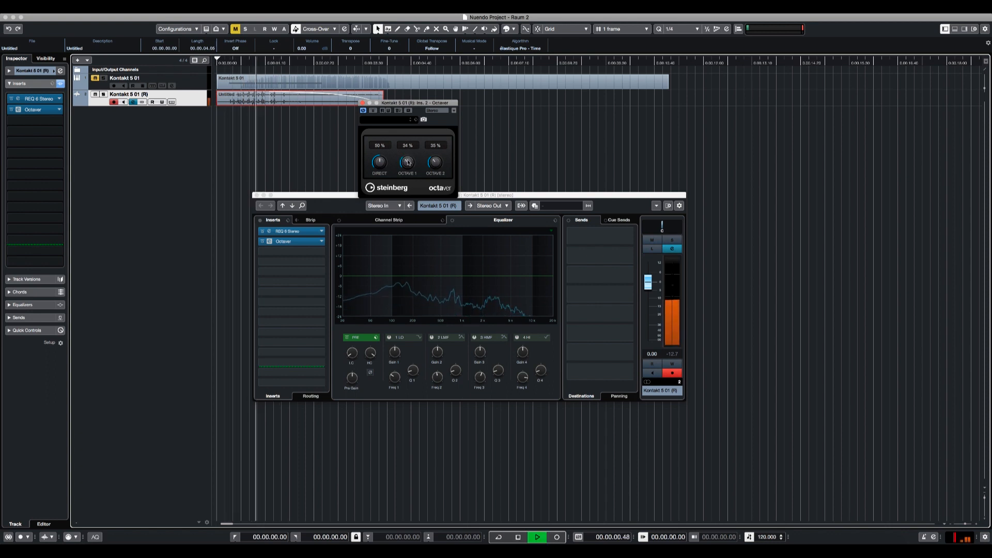
Compare the clip's sound with Octaver bypassed and active
key("space")
left_click(373, 111)
key("space")
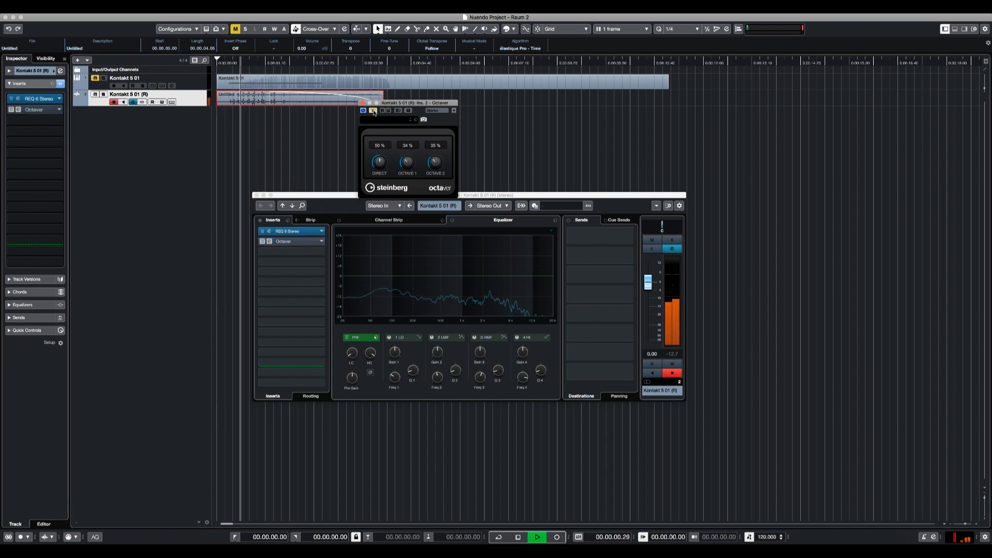
left_click(373, 110)
key("space")
key("space")
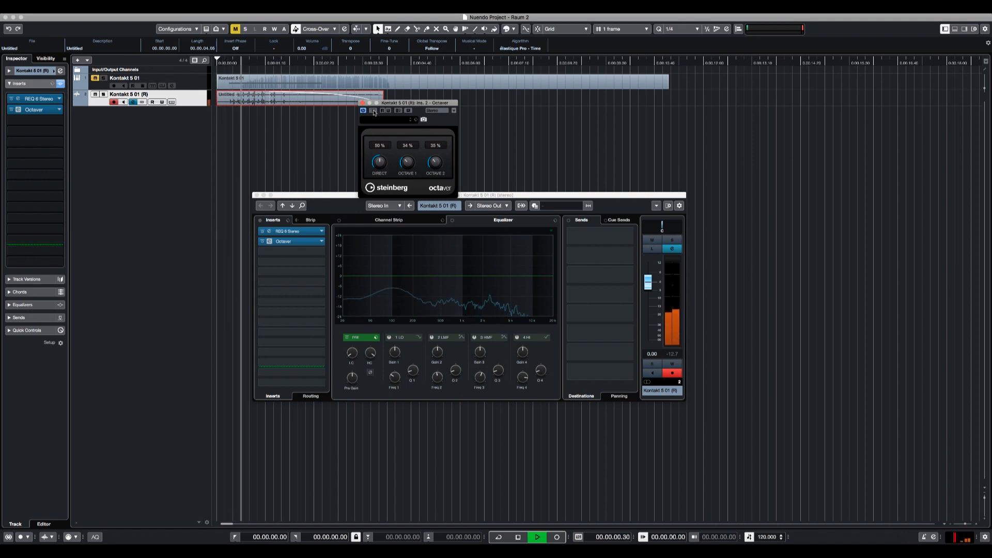
key("space")
Replace the Octaver insert with the Raum reverb and reposition its window
left_click_drag(291, 245, 256, 327)
left_click(306, 247)
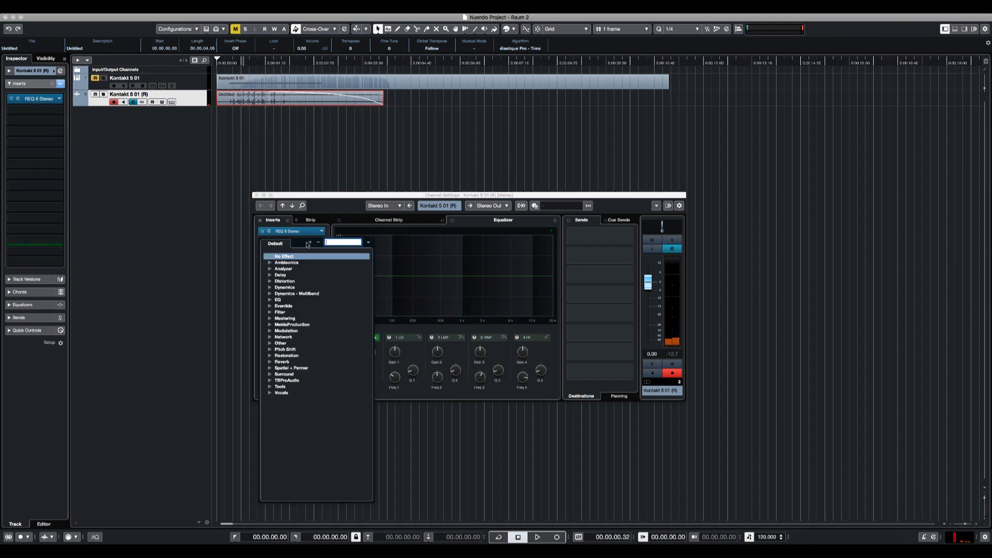
type("raum")
key("Return")
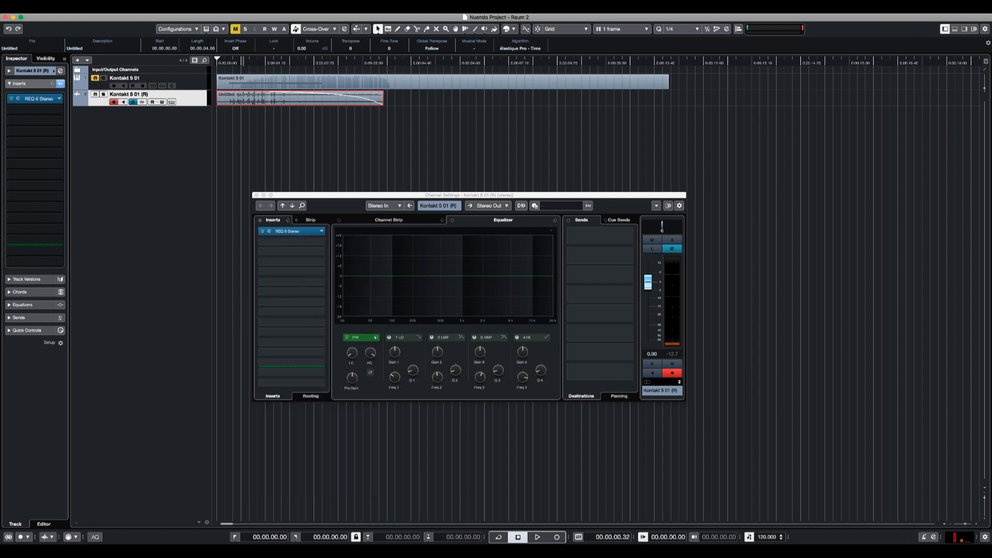
left_click_drag(515, 152, 509, 253)
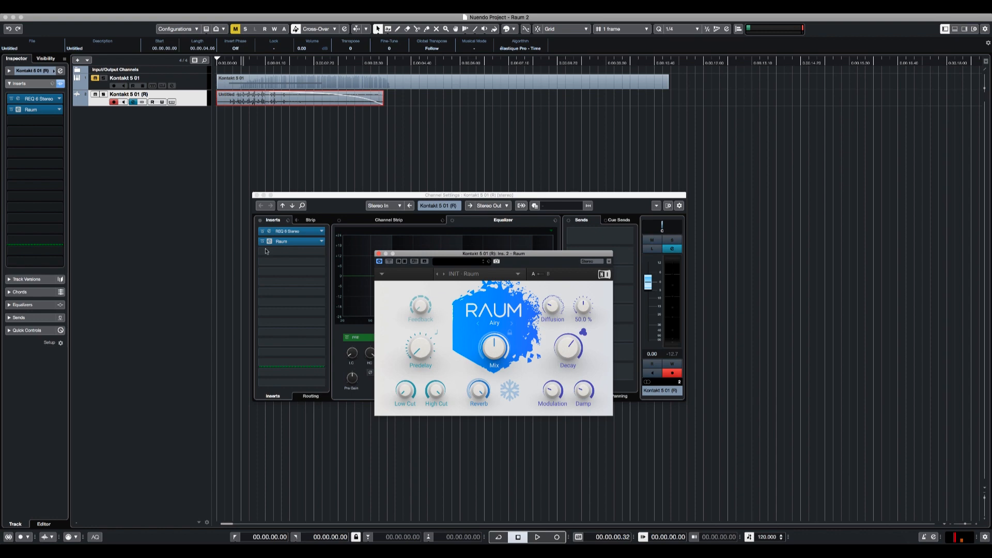
left_click_drag(430, 256, 391, 254)
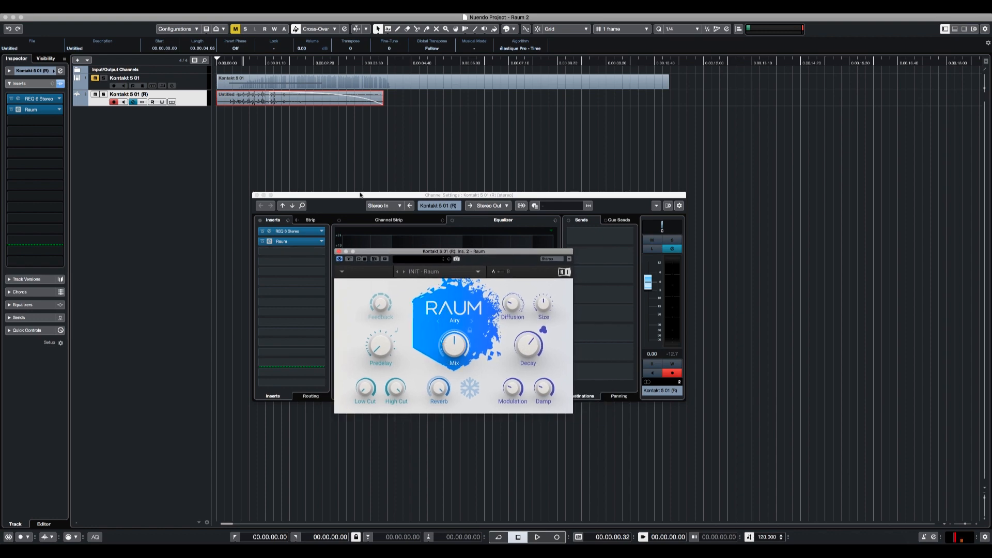
Audition the clip through Raum and set the reverb's decay to 8 s
left_click(222, 140)
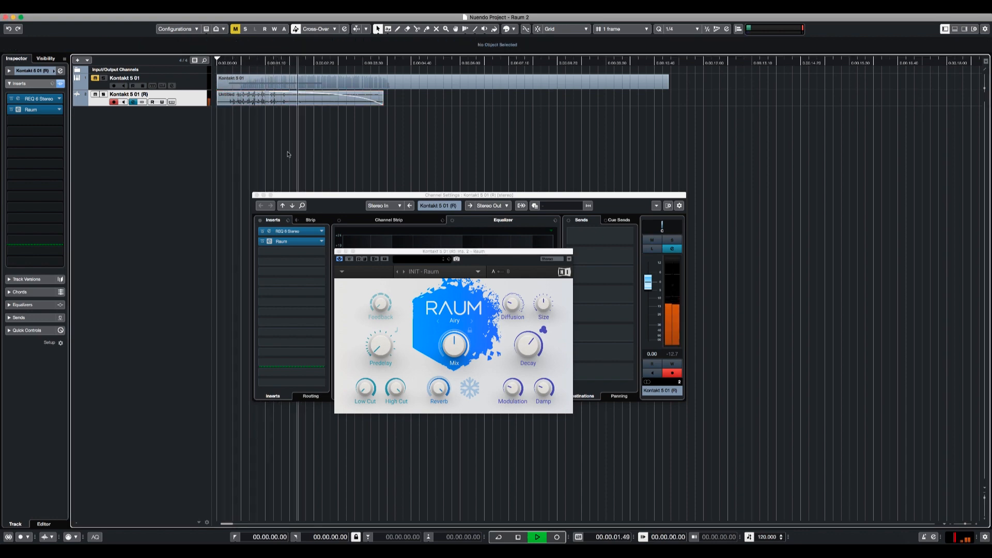
key("space")
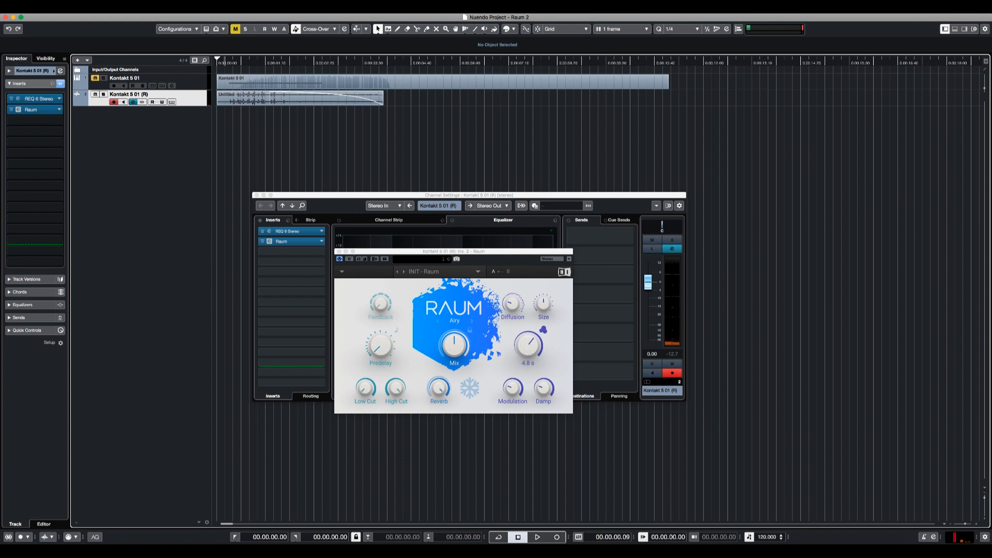
left_click(528, 351)
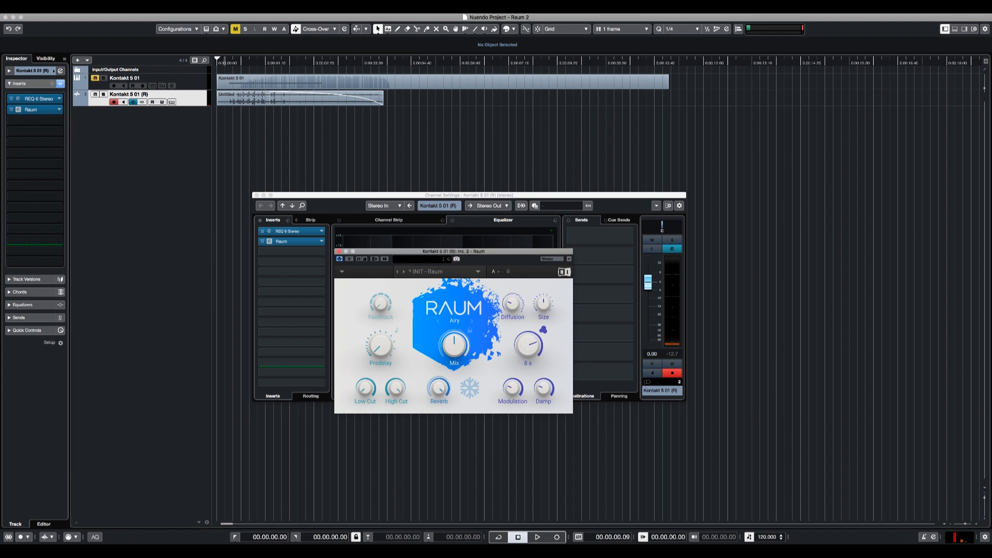
key("space")
Set Raum's mix to 79% while replaying the clip
left_click_drag(454, 345, 451, 364)
key("space")
key("space")
key("space")
key("space")
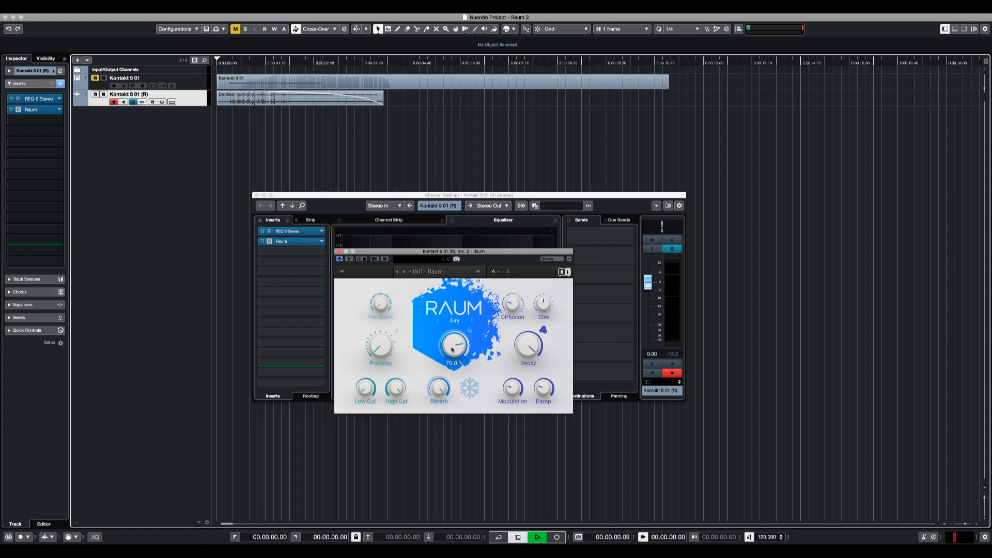
key("space")
Time-stretch the rendered audio clip to a length of 00.00.10.37
left_click(309, 103)
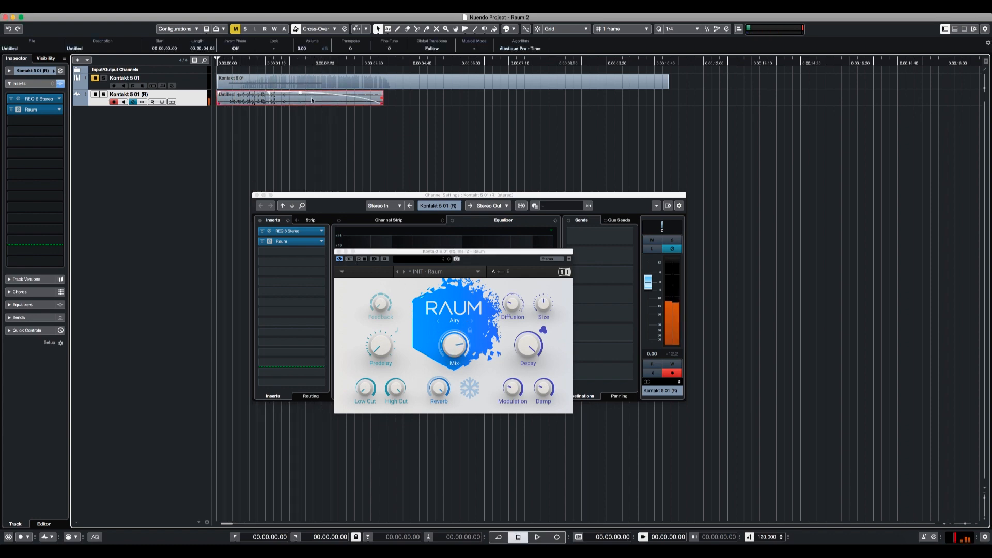
left_click(351, 266)
left_click_drag(401, 100, 366, 121)
key("g")
key("g")
key("g")
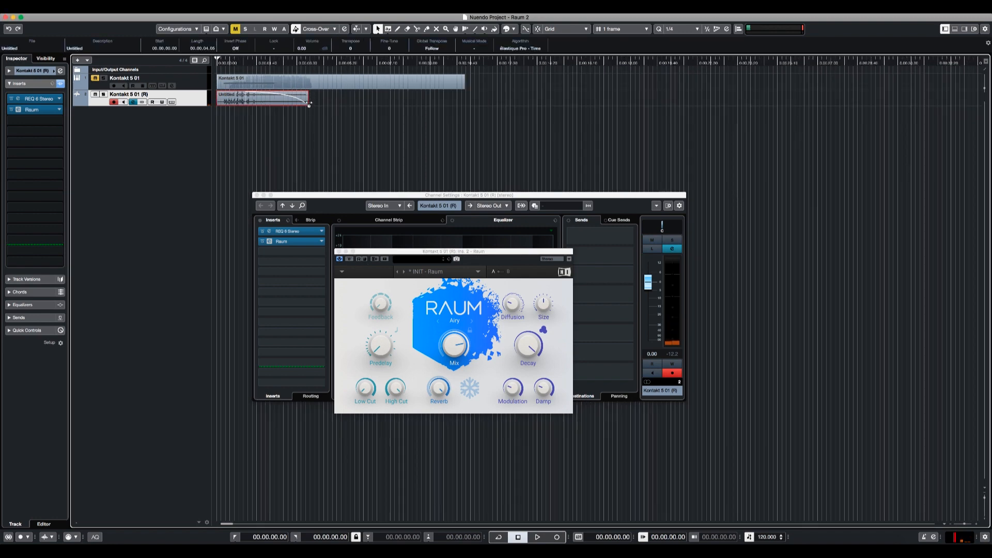
left_click_drag(305, 105, 456, 105)
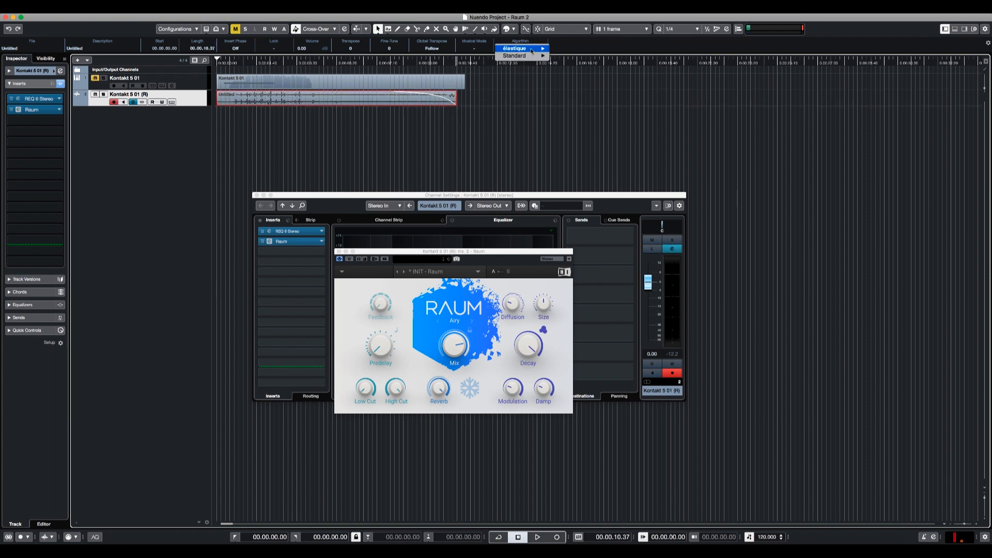
Set the clip's stretch algorithm to élastique Pro - Formant Tape and play back the result
mouse_move(550, 47)
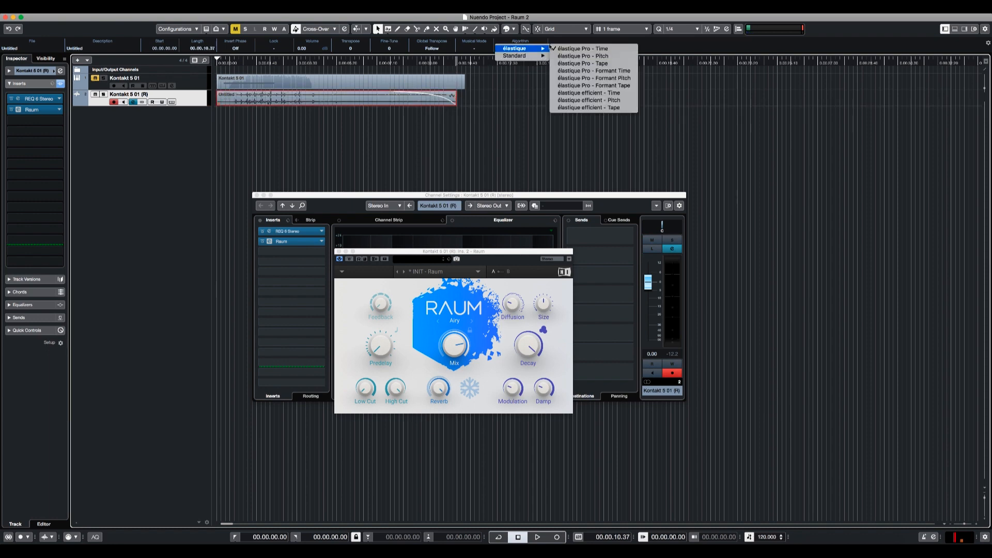
left_click(598, 87)
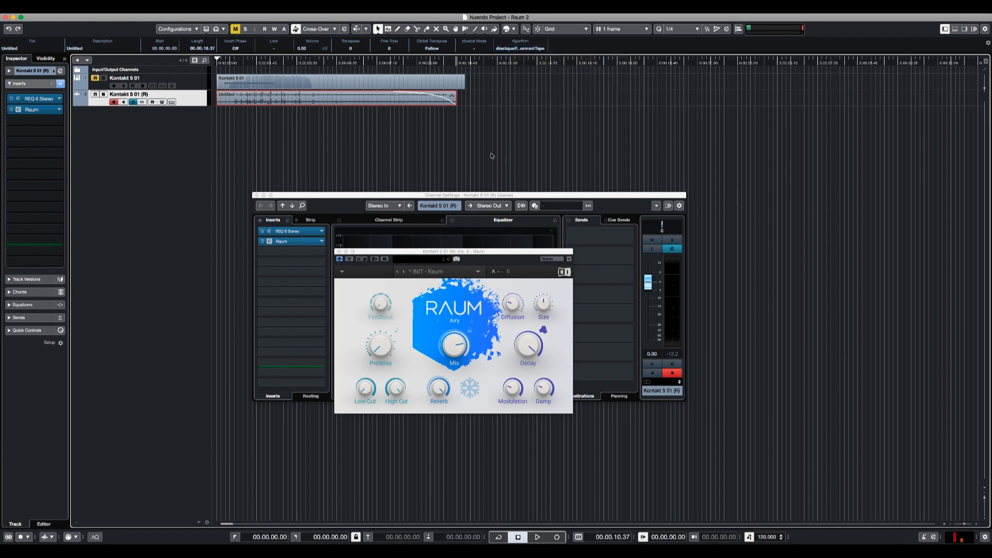
key("space")
key("space")
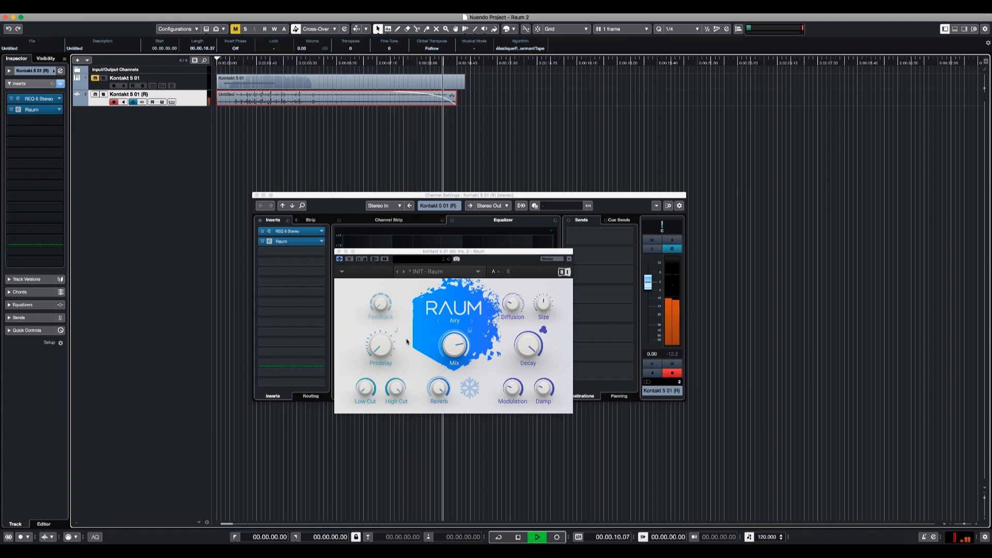
key("space")
Fine-tune Raum's predelay and decay by ear while replaying the stretched clip
left_click(350, 264)
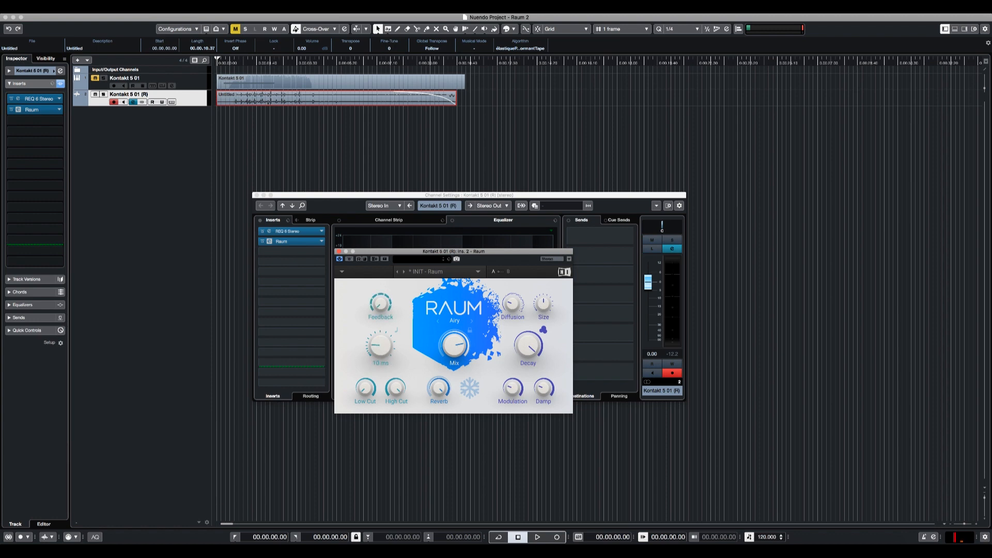
left_click_drag(382, 352, 381, 343)
left_click_drag(528, 345, 527, 392)
key("space")
left_click_drag(385, 345, 385, 340)
key("space")
key("space")
left_click_drag(528, 345, 528, 319)
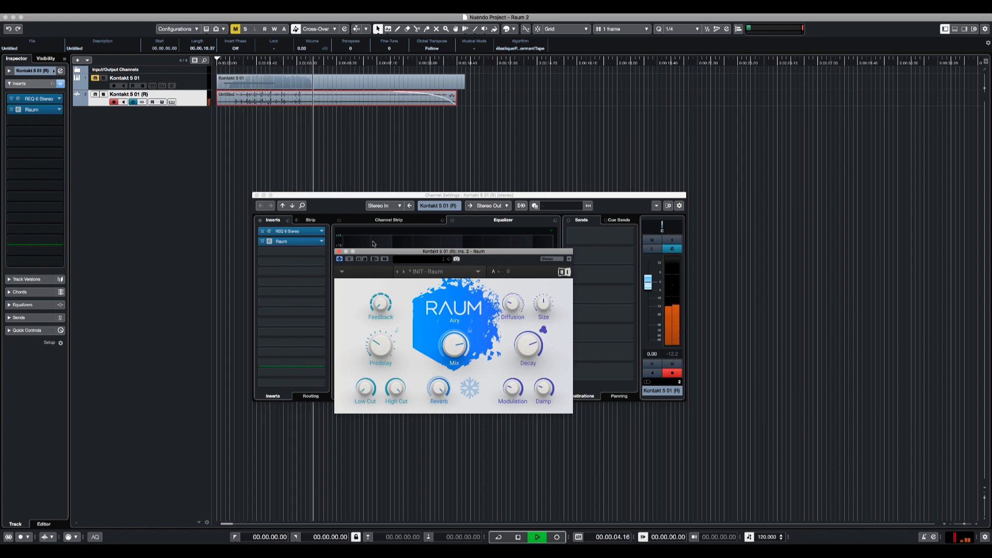
Move the Raum insert down to the third slot and insert Octaver in the second slot
left_click(338, 251)
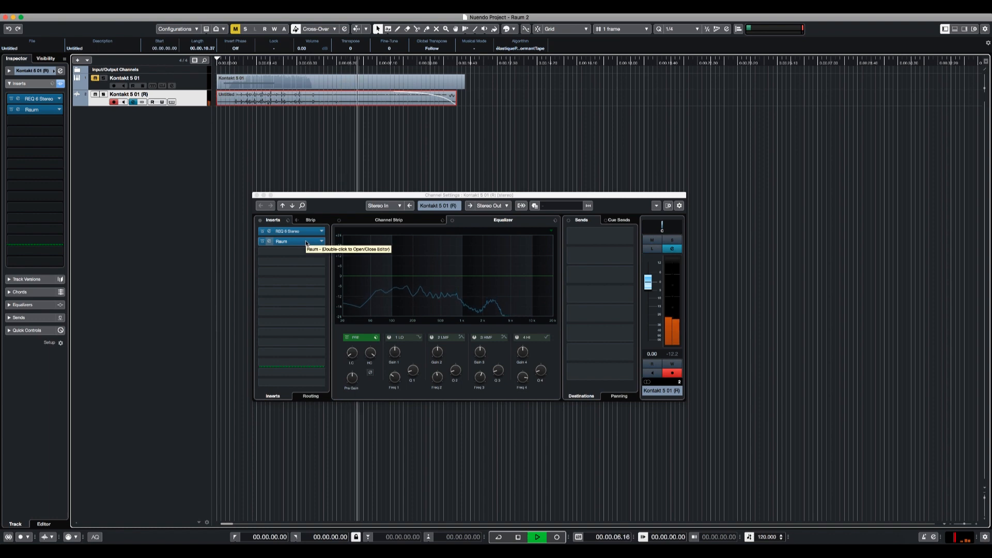
key("space")
left_click(314, 247)
left_click_drag(314, 244, 314, 251)
left_click(313, 241)
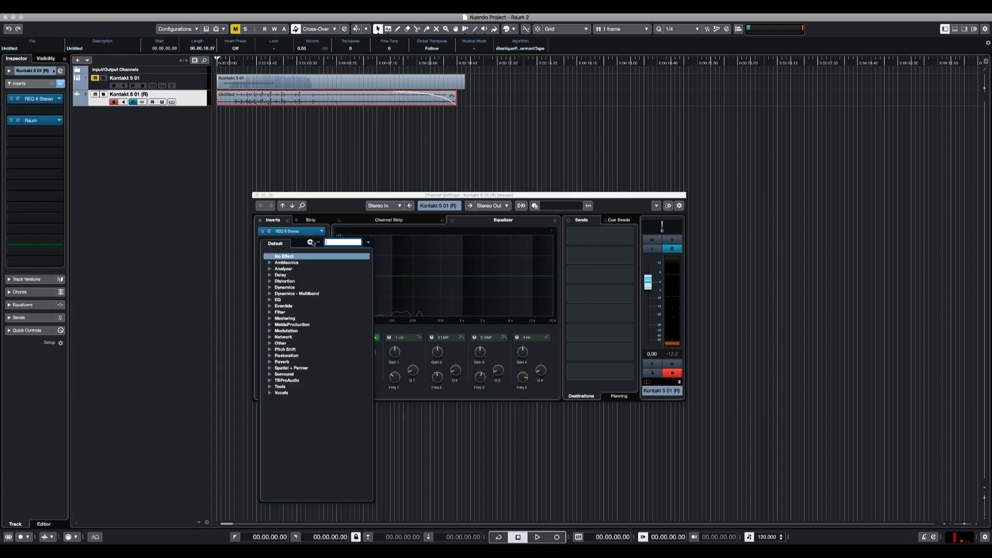
type("pit")
key("Down")
key("Return")
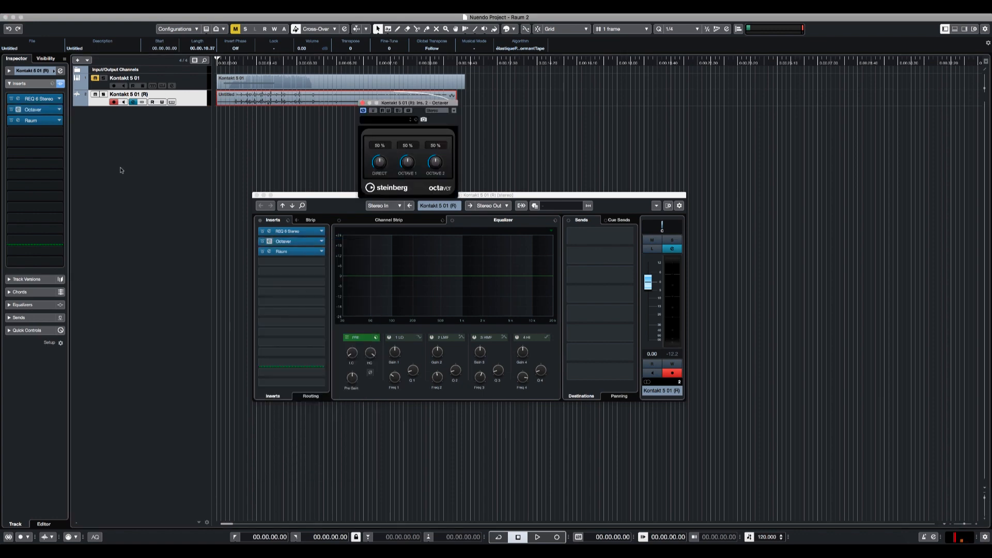
Lower Octaver's Octave 1 to 30% and Octave 2 to 43% while auditioning the clip
left_click(229, 74)
key("space")
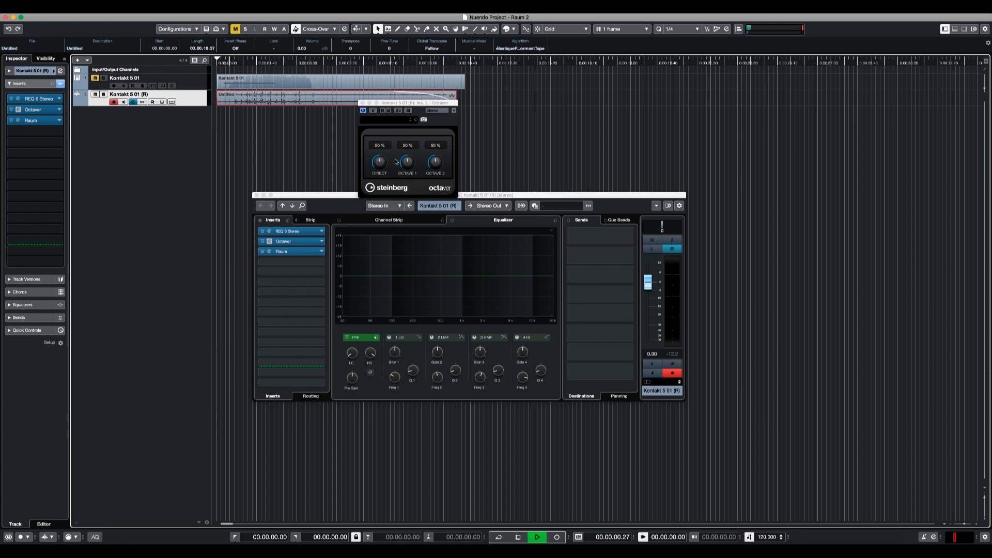
mouse_move(405, 165)
left_mouse_down()
mouse_move(405, 180)
mouse_move(435, 178)
mouse_move(402, 162)
left_mouse_up()
key("space")
key("space")
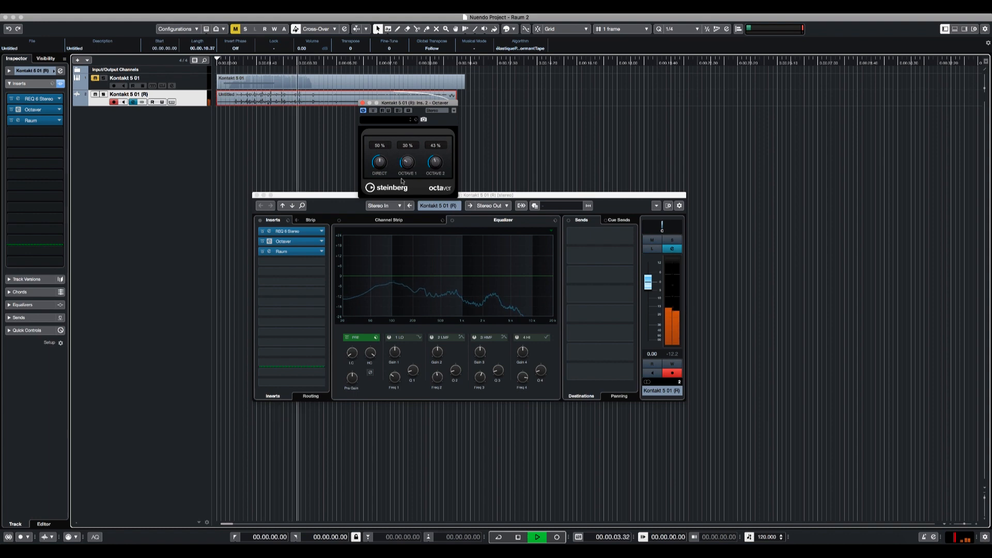
Replay the clip with Octaver, close the Octaver window and move the Raum insert down to the fourth slot
key("space")
key("space")
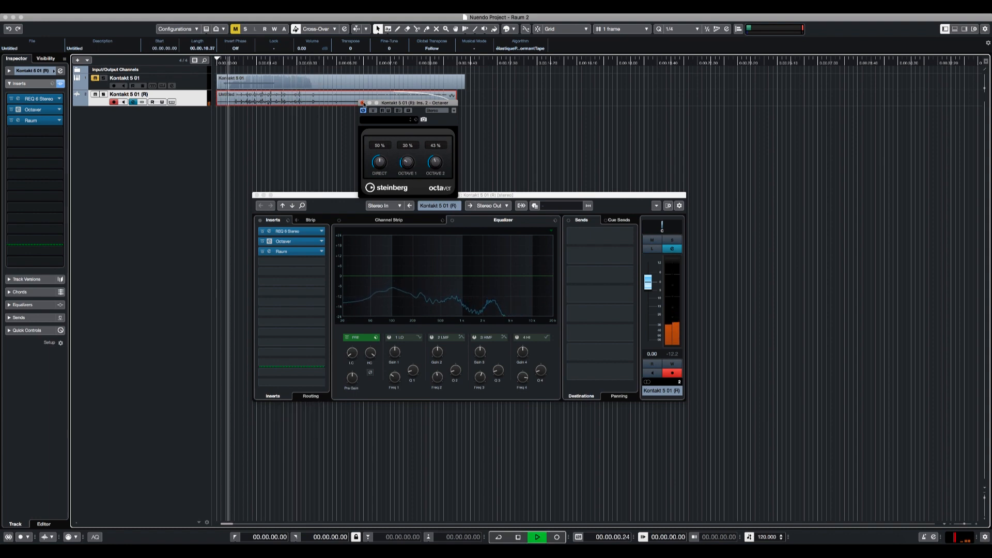
left_click(362, 103)
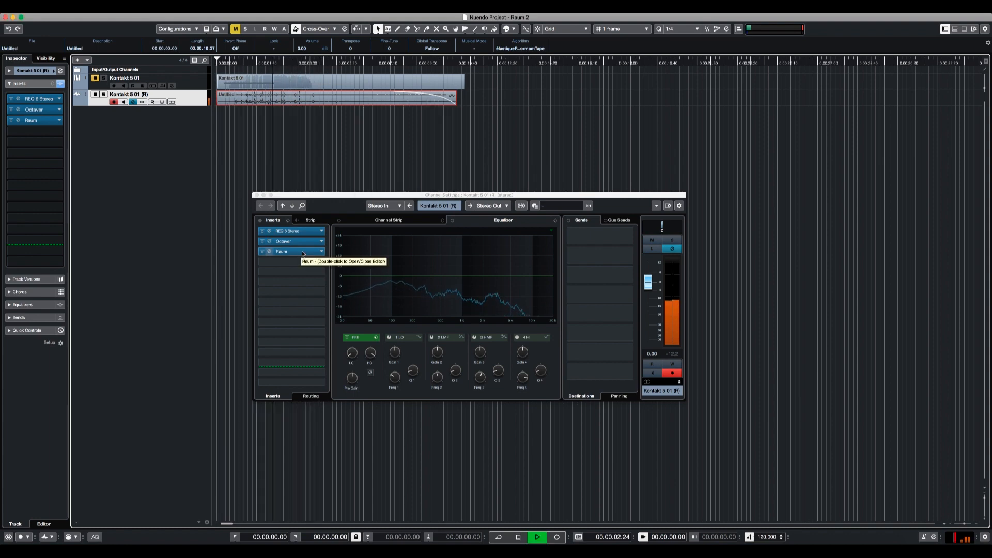
key("space")
left_click_drag(302, 253, 301, 261)
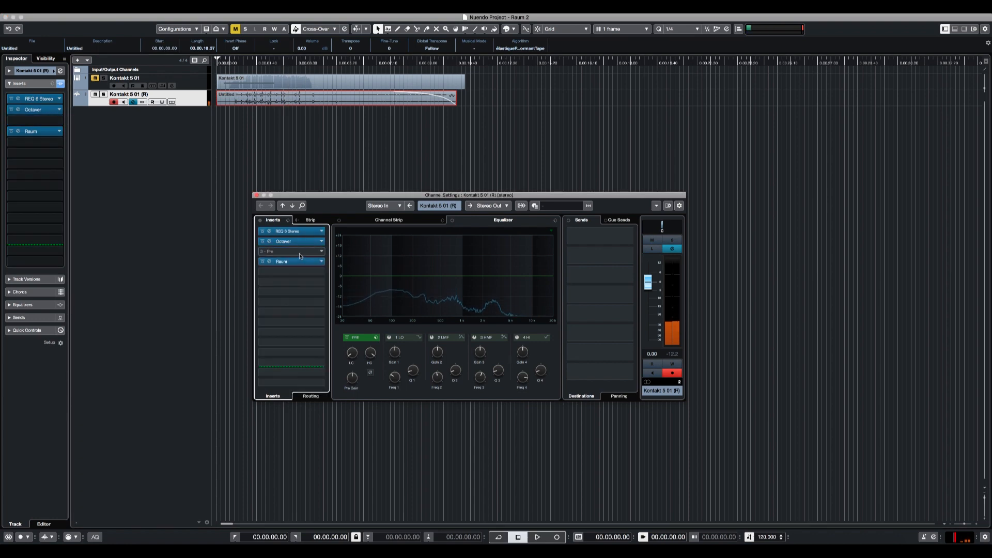
Insert Transient Master in the third insert slot between Octaver and Raum
left_click(299, 253)
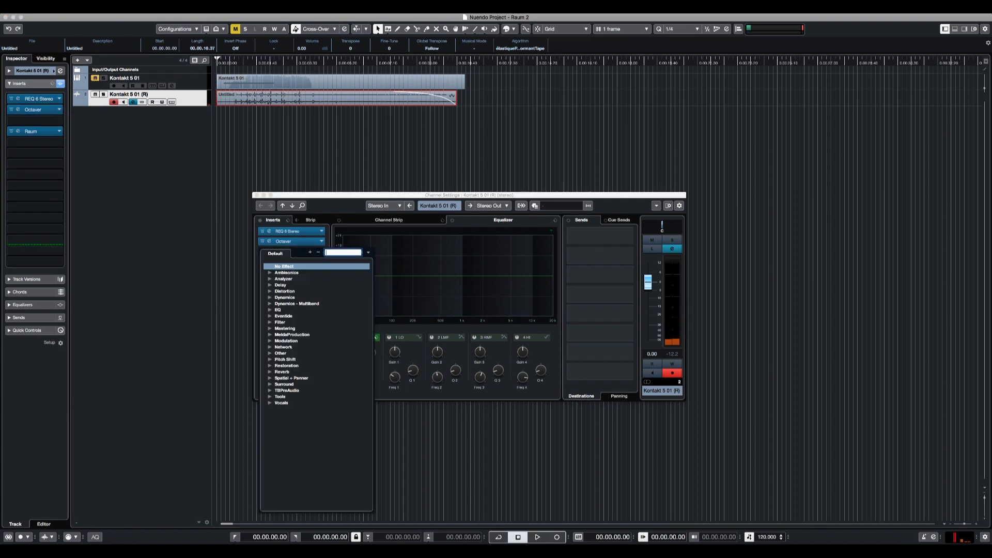
type("tran")
key("Down")
key("Down")
key("Down")
key("Return")
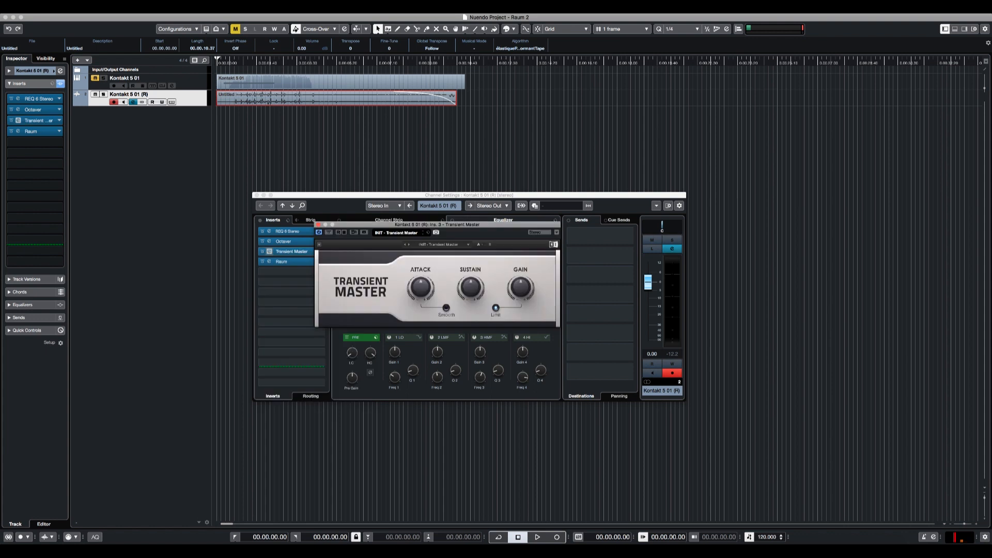
Lower Transient Master's attack and raise its sustain by ear while playing back the soloed track
key("space")
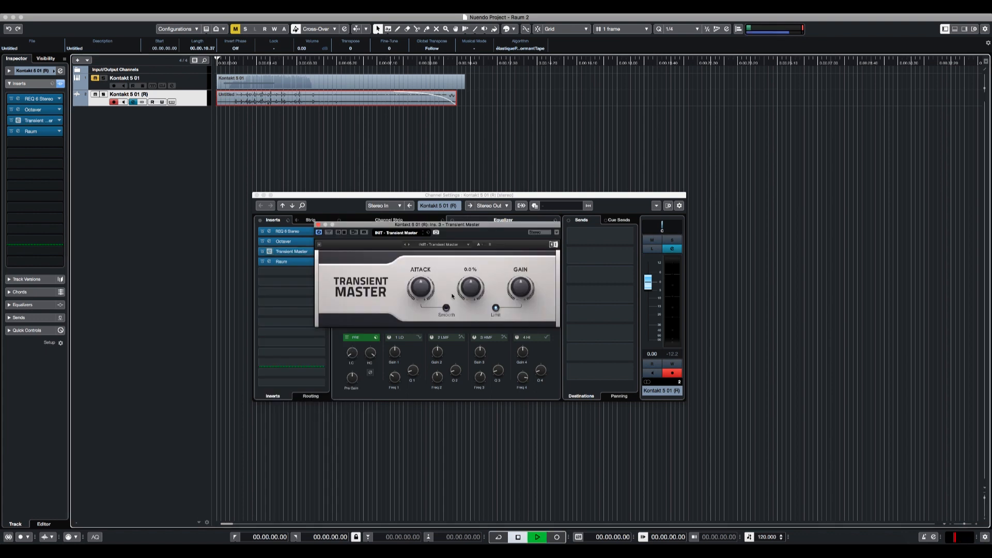
left_click_drag(421, 288, 420, 362)
left_click_drag(421, 287, 420, 283)
key("space")
key("space")
key("s")
left_click_drag(471, 287, 470, 246)
key("space")
key("space")
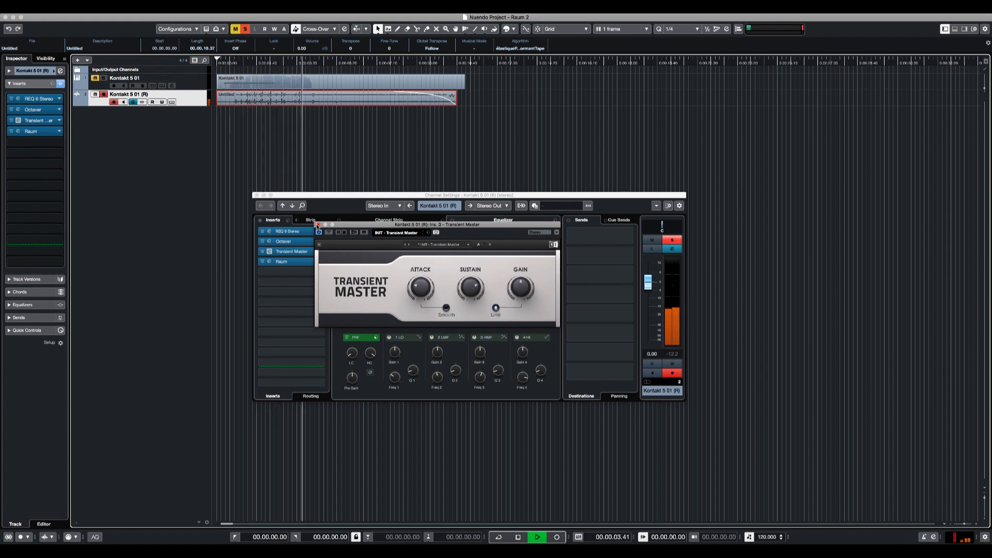
Compare the sound with Transient Master bypassed, switched off and active during playback
left_click(329, 233)
key("space")
key("space")
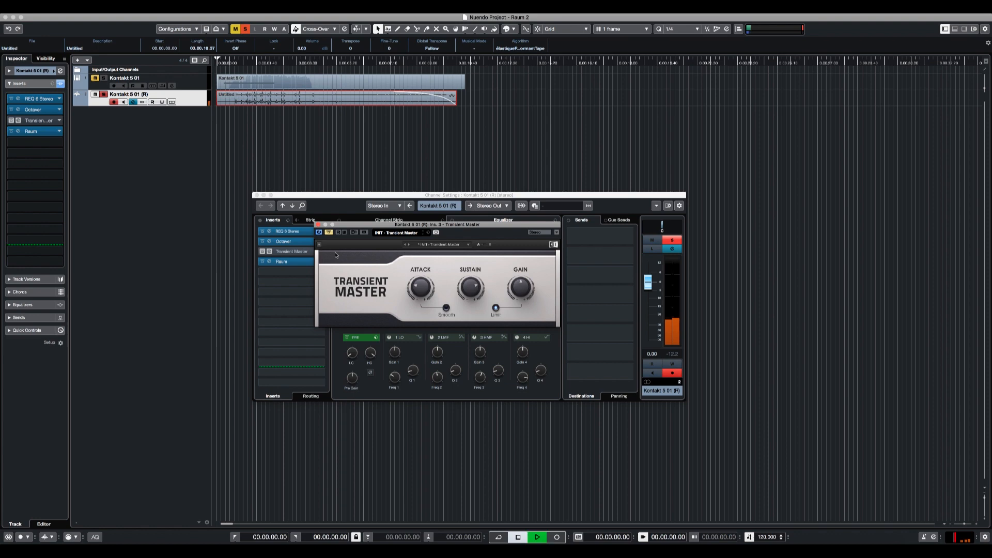
left_click(328, 234)
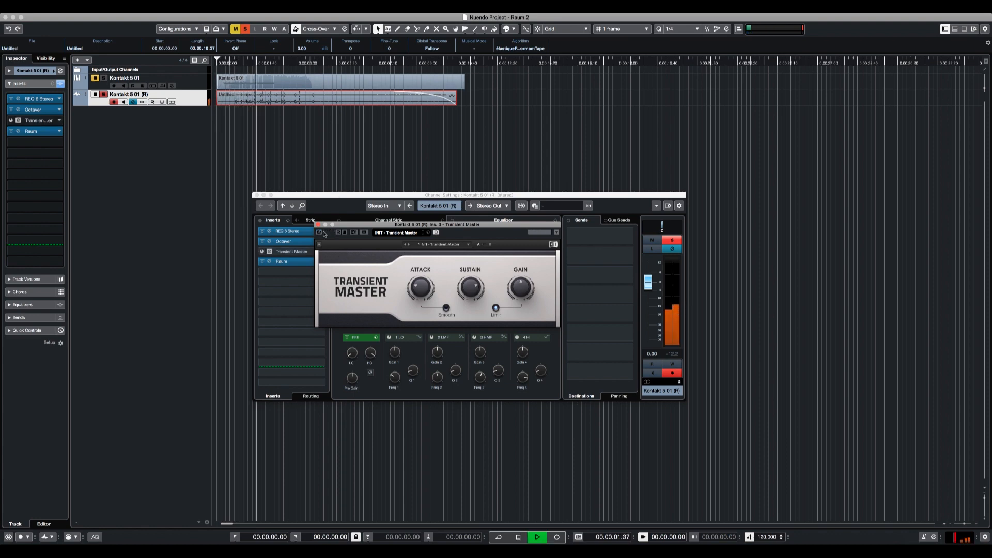
left_click(329, 234)
left_click(328, 233)
key("space")
key("space")
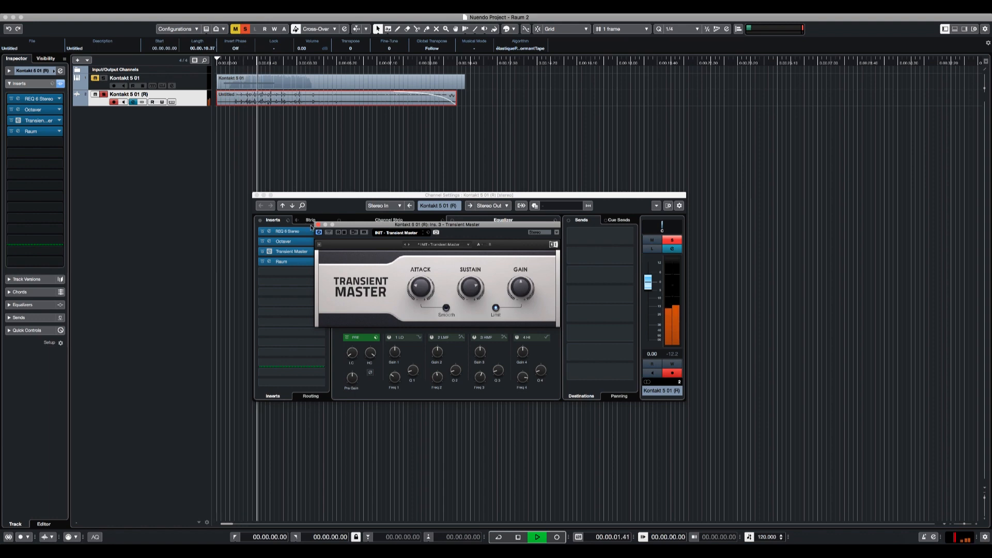
Reopen Transient Master to review its settings, and close the plug-in and the channel settings
left_click(318, 225)
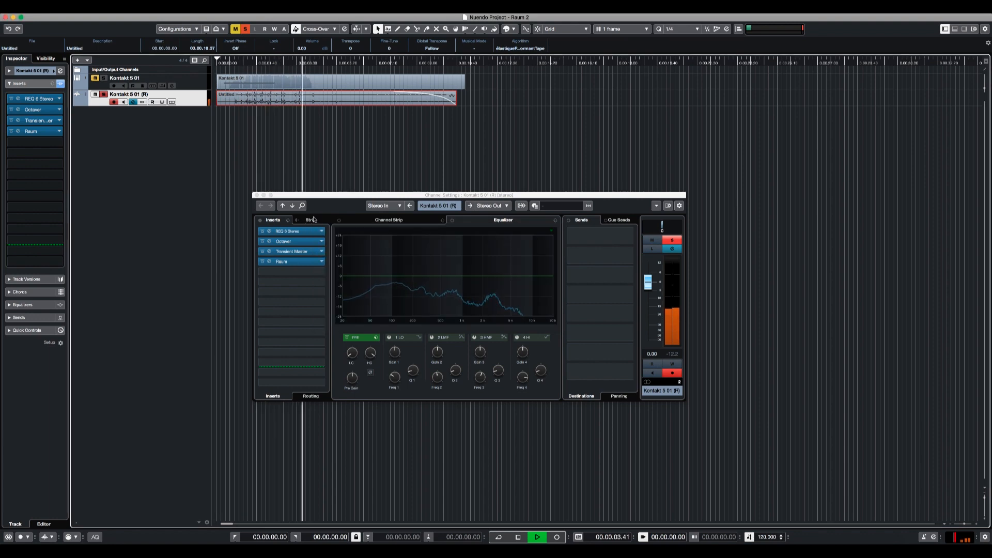
left_click(307, 251)
key("space")
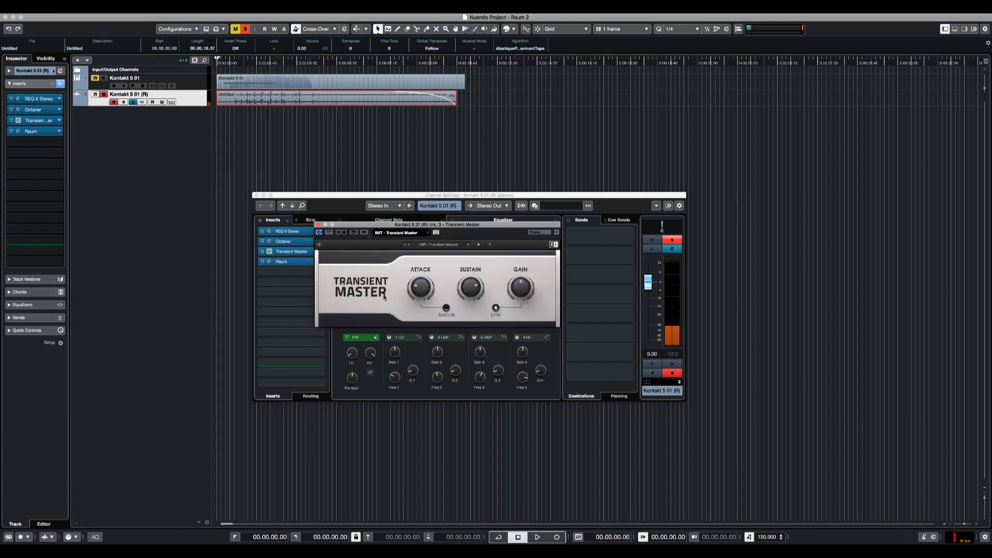
mouse_move(410, 278)
left_click(318, 225)
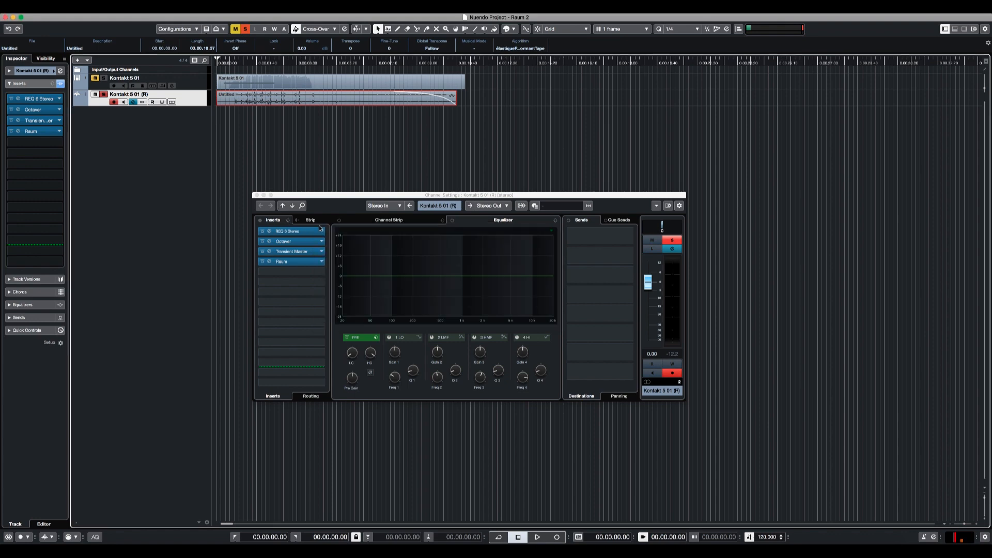
left_click(256, 196)
Solo the Kontakt 5 01 track, open its Kontakt instrument and play the music box part
left_click(195, 78)
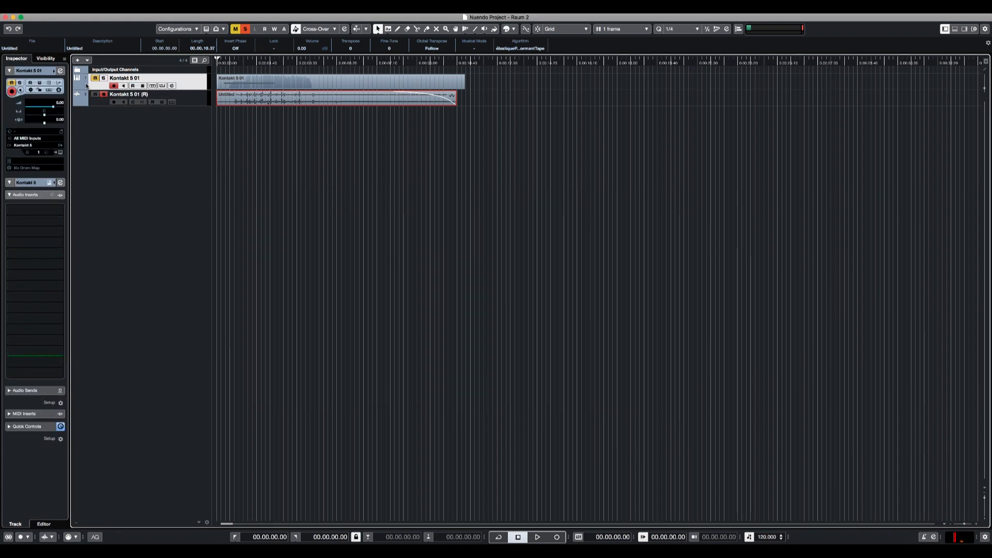
left_click(61, 153)
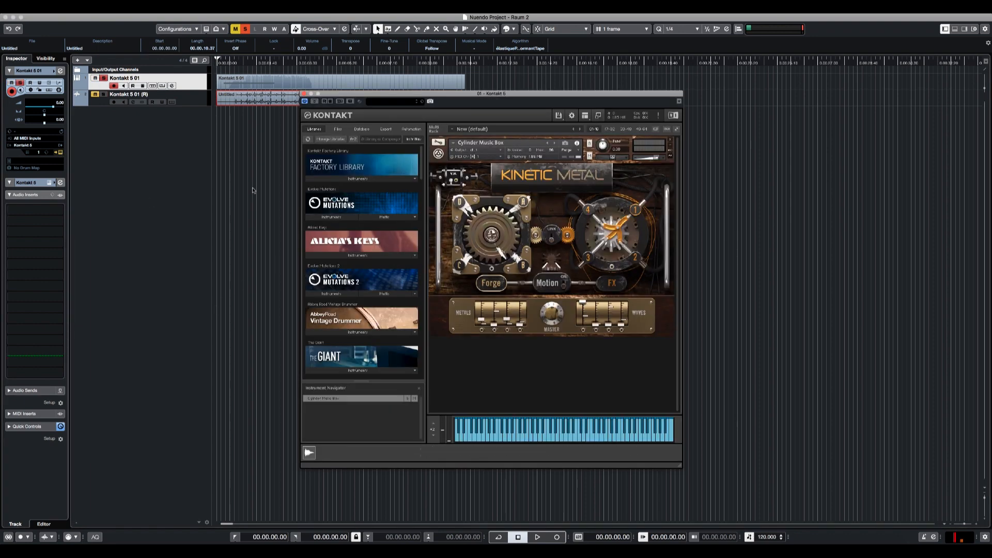
key("space")
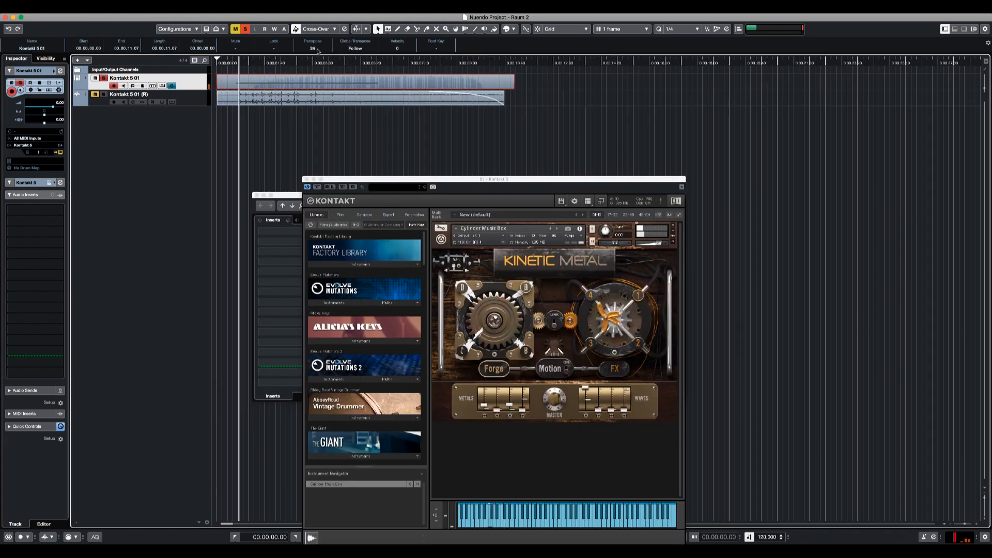
Adjust both Kinetic Metal morph knobs of the Cylinder Music Box by ear while replaying the MIDI part
left_click(602, 325)
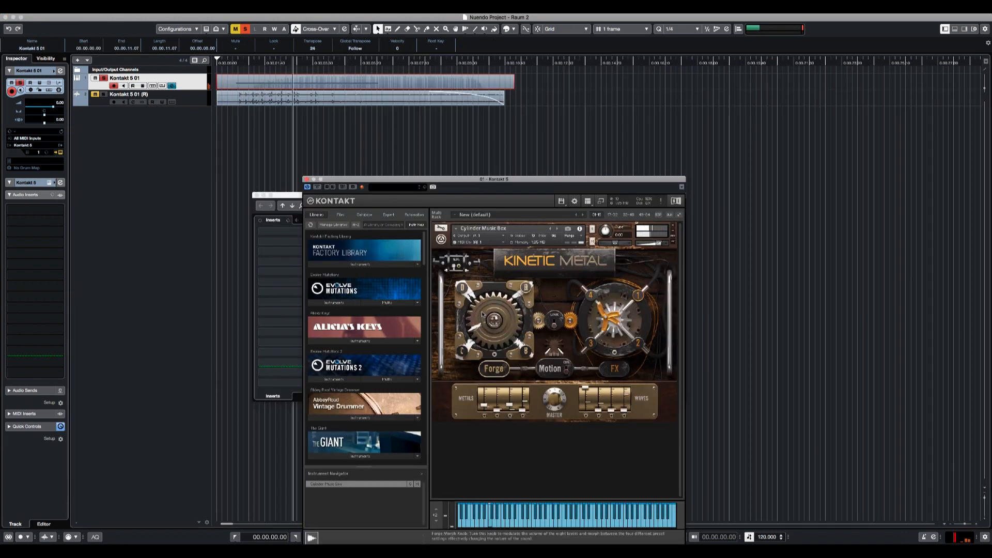
left_click_drag(602, 323, 608, 285)
key("space")
key("space")
left_click_drag(614, 327, 616, 320)
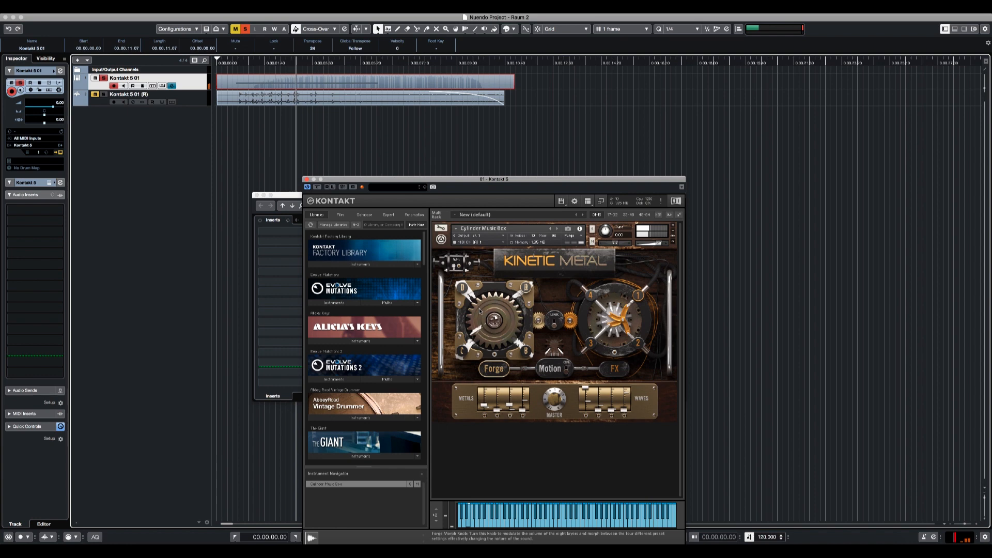
left_click_drag(481, 323, 483, 313)
key("space")
key("space")
Lower the MIDI part's transposition and render it to a new audio track, closing the open Kontakt and channel windows
scroll(319, 52, "down", 6)
key("space")
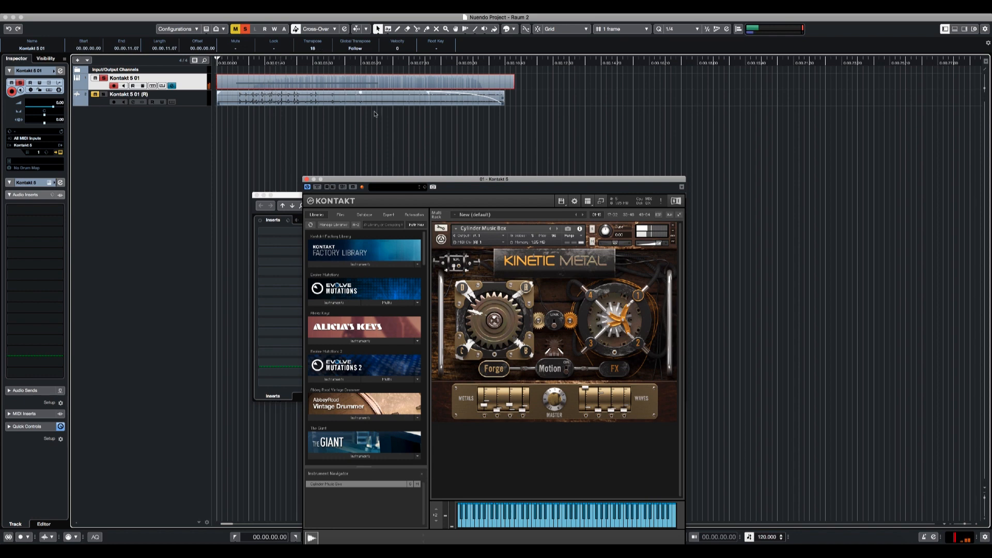
key("alt+r")
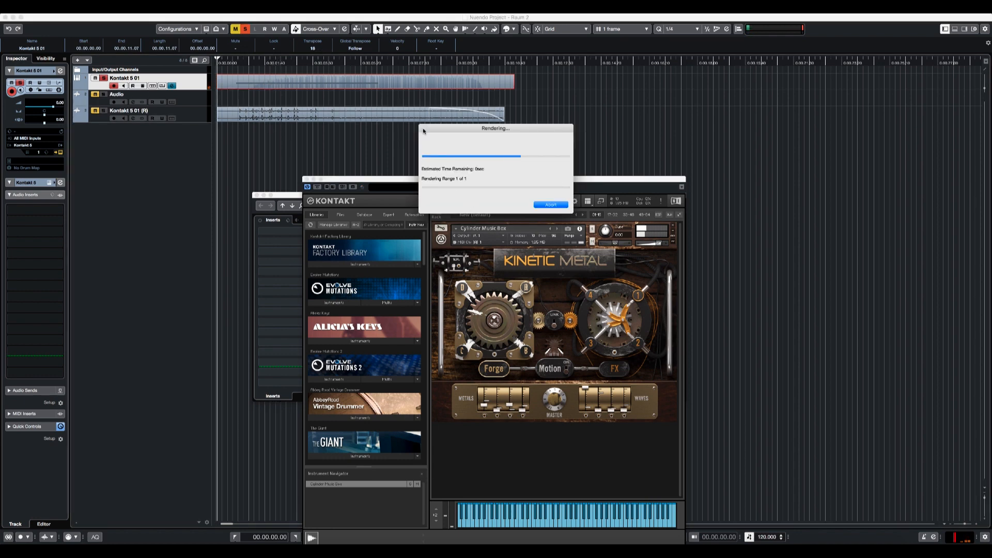
left_click(306, 179)
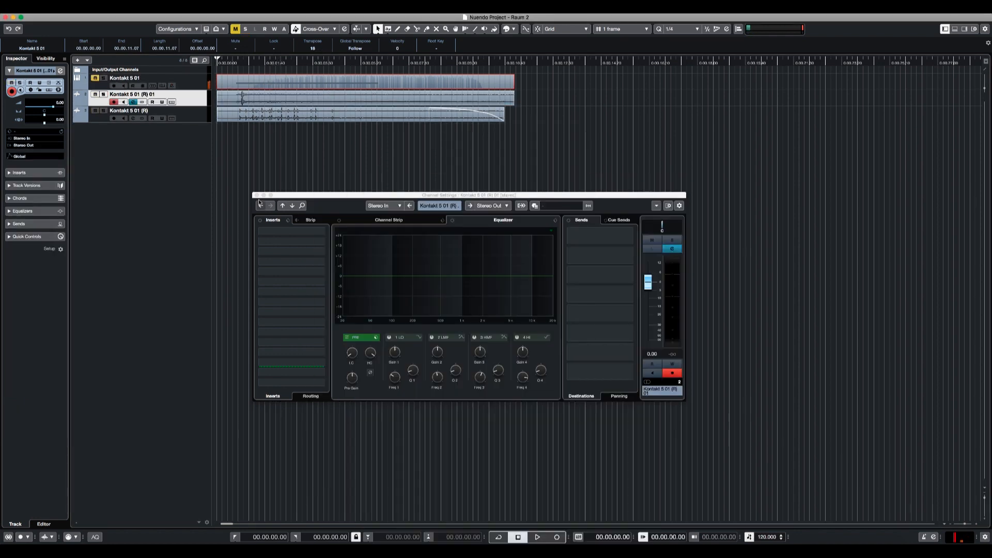
left_click(256, 195)
Reorder the new rendered track below Kontakt 5 01 (R), place its clip after the stretched clip on that track, and audition it
left_click_drag(105, 105, 107, 125)
left_click_drag(265, 119, 613, 99)
key("space")
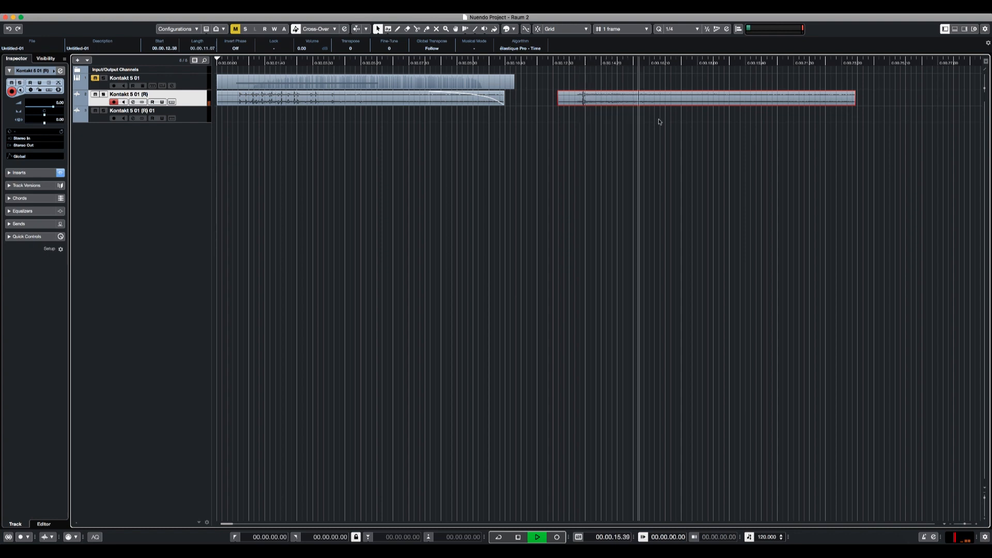
key("space")
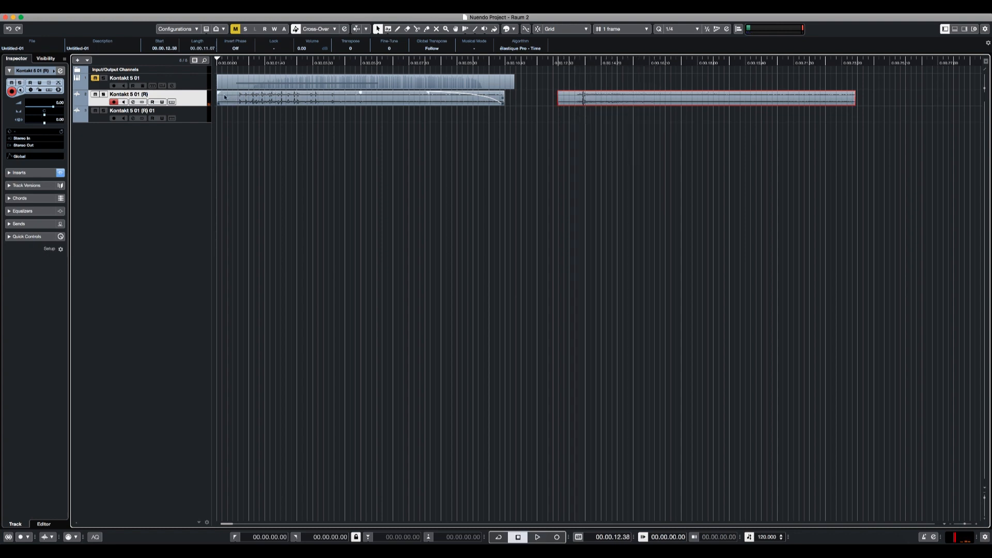
Duplicate the Kontakt 5 01 (R) track without its clips and delete the emptied Kontakt 5 01 (R) 01 track
key("super+shift+d")
left_click(193, 136)
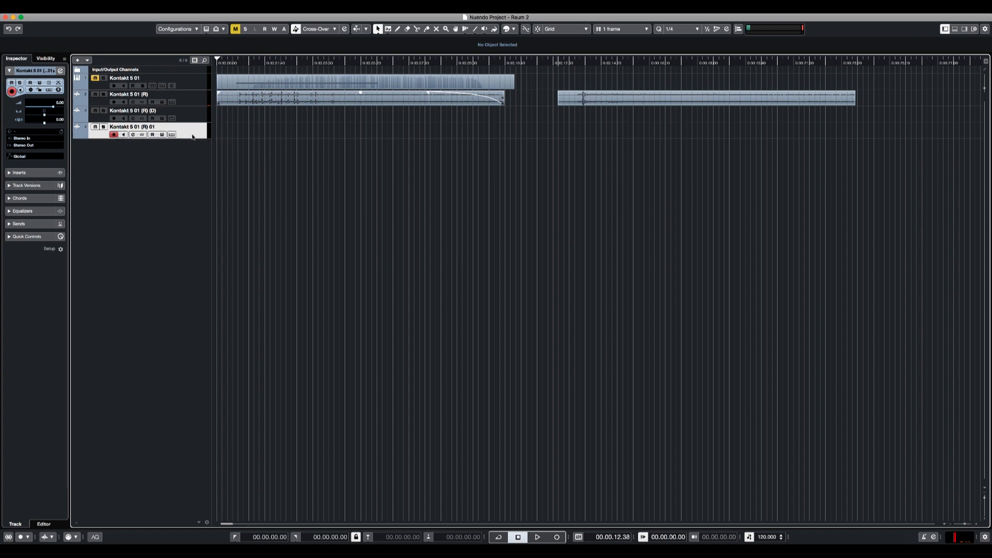
key("Delete")
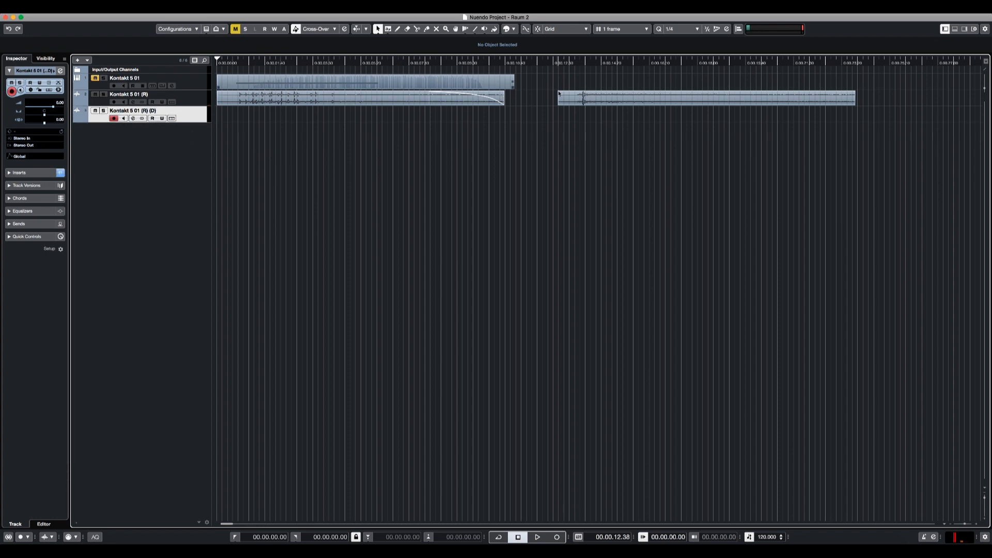
Split the new clip just before its first hit and delete the leading section
left_click(580, 96, "alt")
left_click(571, 96)
key("Delete")
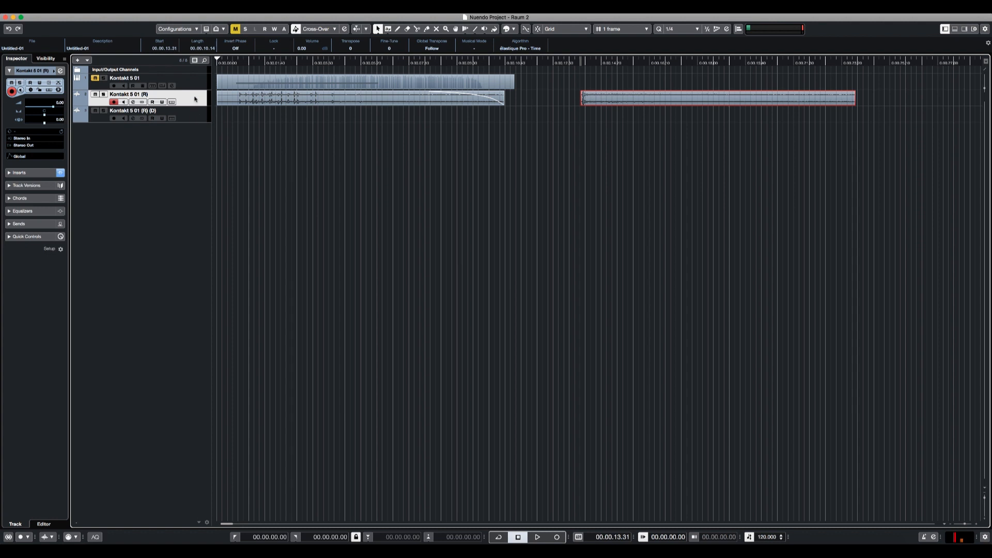
Move the trimmed clip to the Kontakt 5 01 (R) (D) track, align it with the stretched clip's first hit, and play both layers
left_click(192, 119)
left_click(197, 95)
left_click_drag(614, 98, 312, 109)
key("alt+s")
key("space")
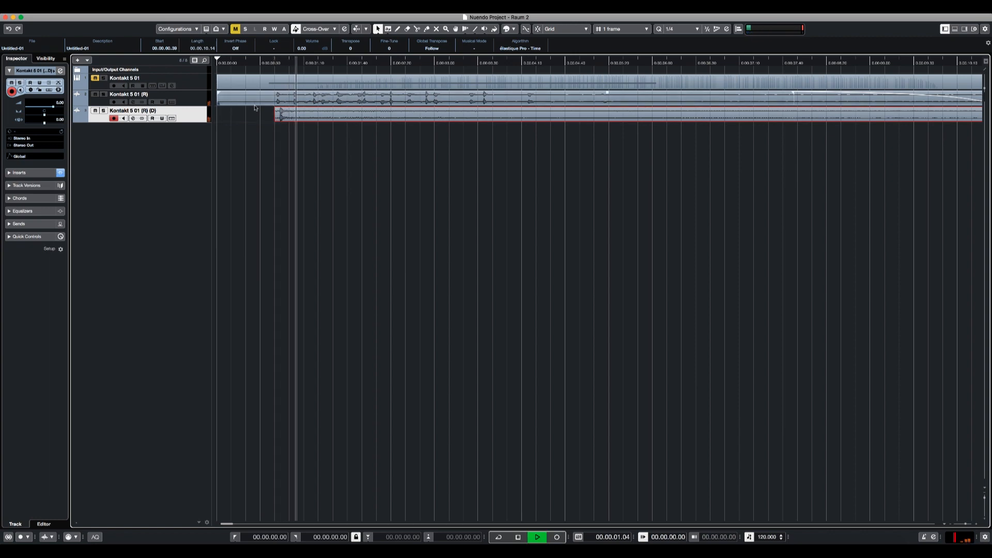
key("g")
key("g")
key("g")
key("g")
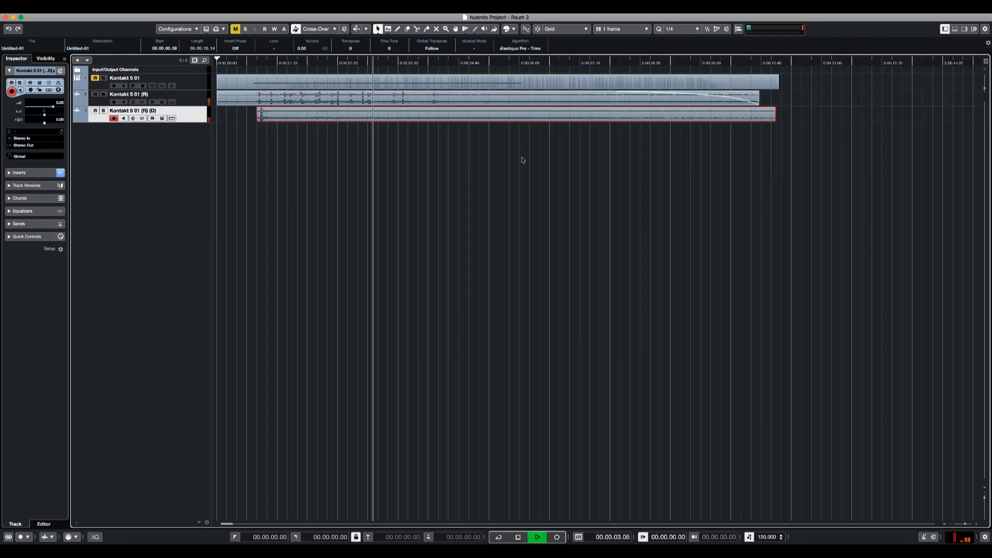
key("h")
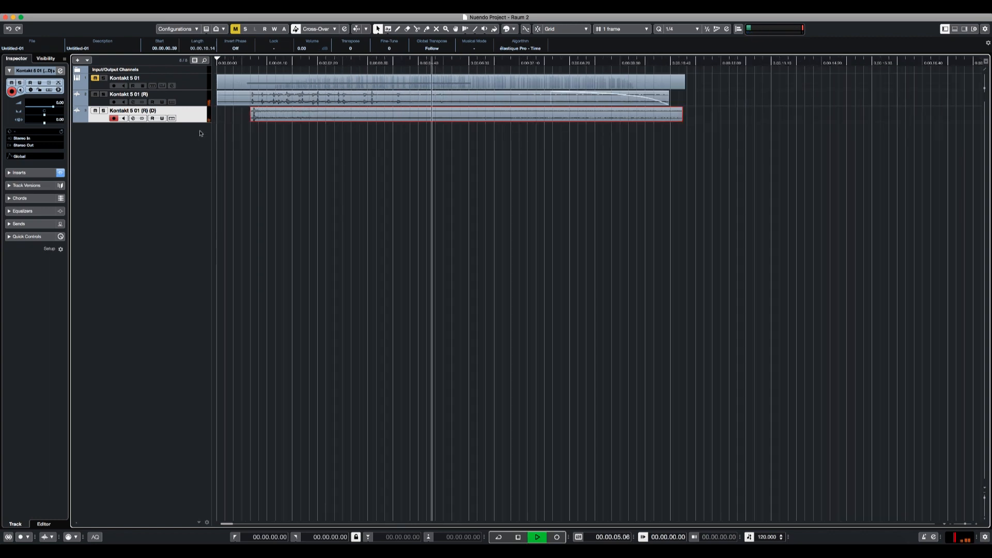
key("space")
Replace Transient Master with CLA-2A Stereo in the third insert slot of the Kontakt 5 01 (R) (D) channel
key("e")
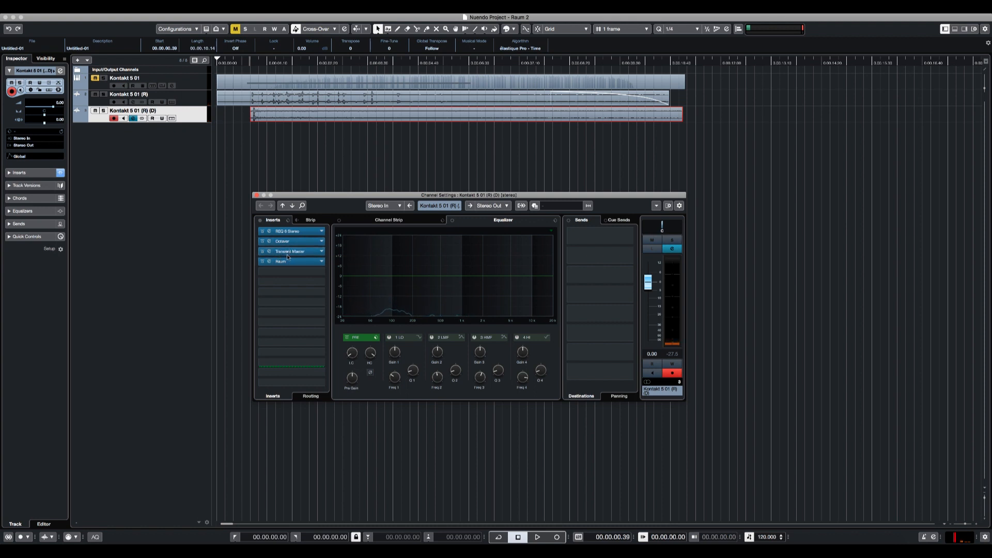
mouse_move(291, 254)
left_mouse_down()
mouse_move(195, 257)
mouse_move(279, 243)
mouse_move(208, 248)
mouse_move(300, 249)
left_mouse_up()
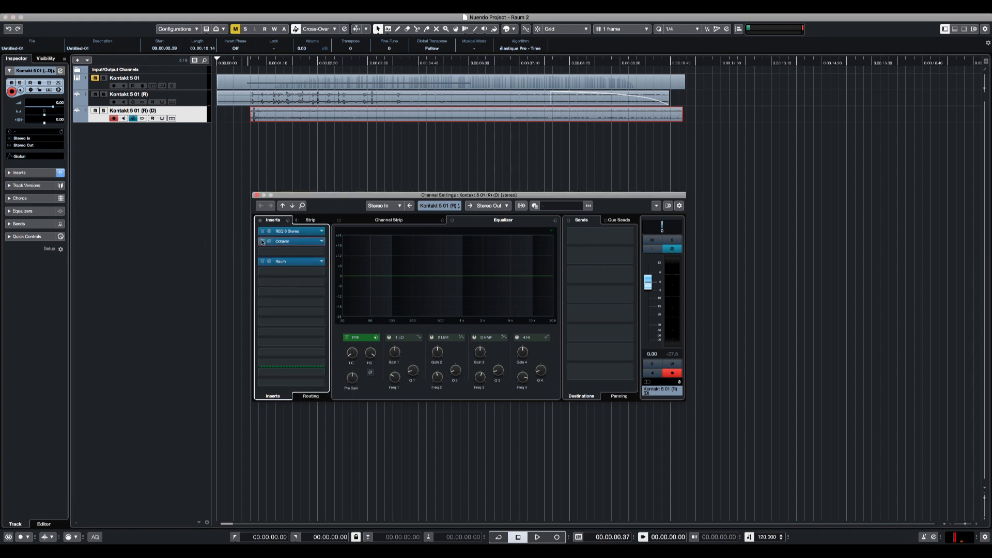
left_click(304, 255)
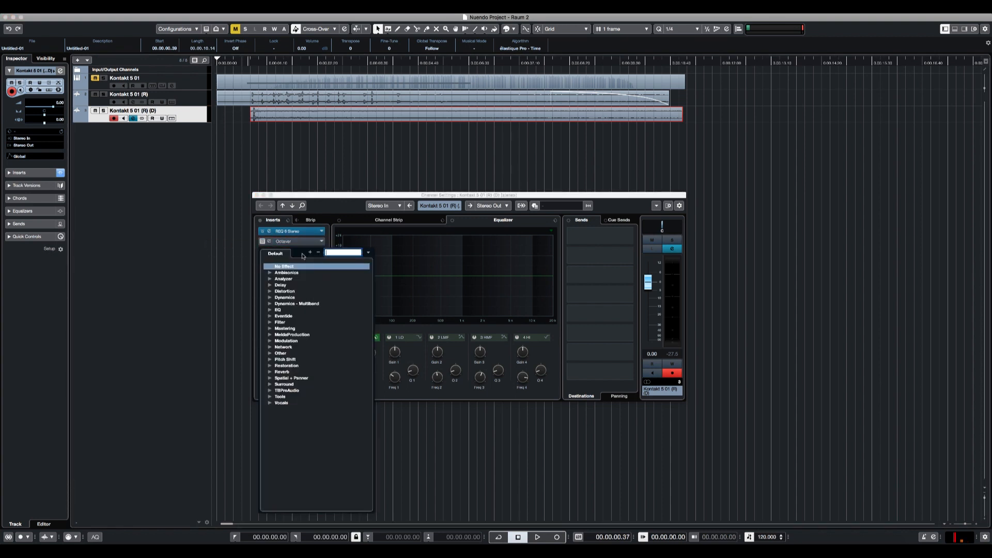
type("cla")
key("Down")
key("Down")
key("Return")
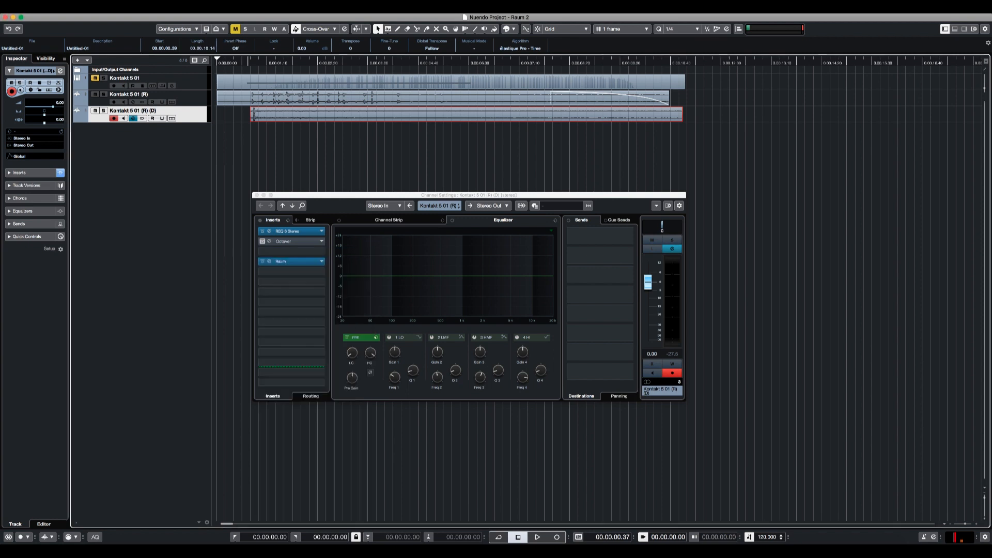
Audition the new layer with Octaver on and off, remove Octaver from the second slot, and replay it
key("space")
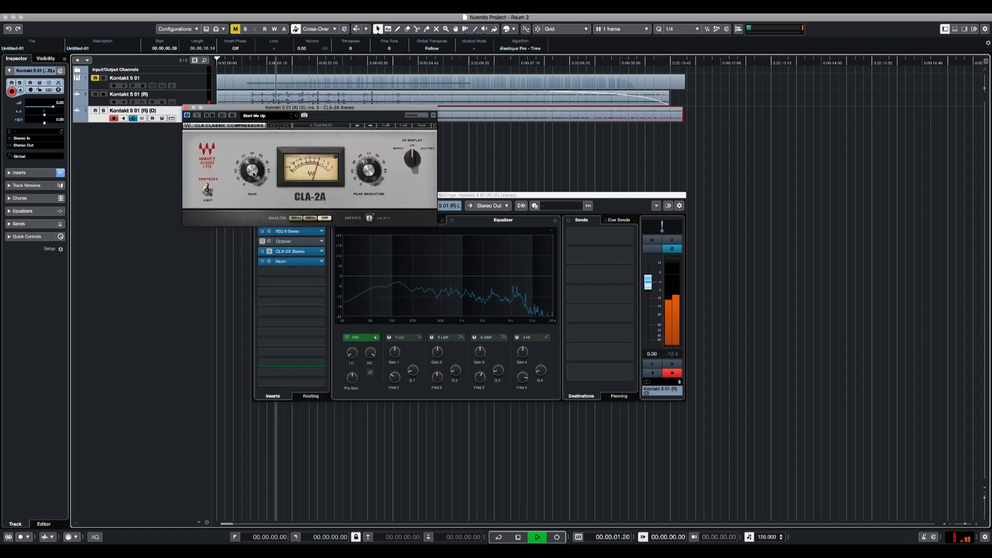
mouse_move(253, 175)
key("space")
left_click(262, 242)
key("space")
left_click(263, 242)
key("space")
left_click_drag(282, 241, 213, 249)
key("space")
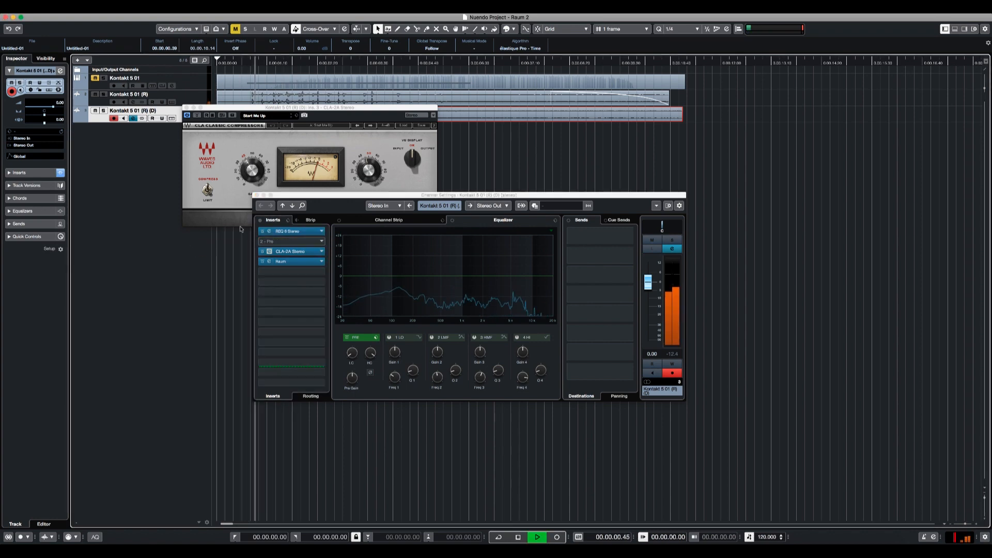
Open REQ 6 on the duplicated layer and audition the sound with and without the gain cut on band 5
left_click(269, 232)
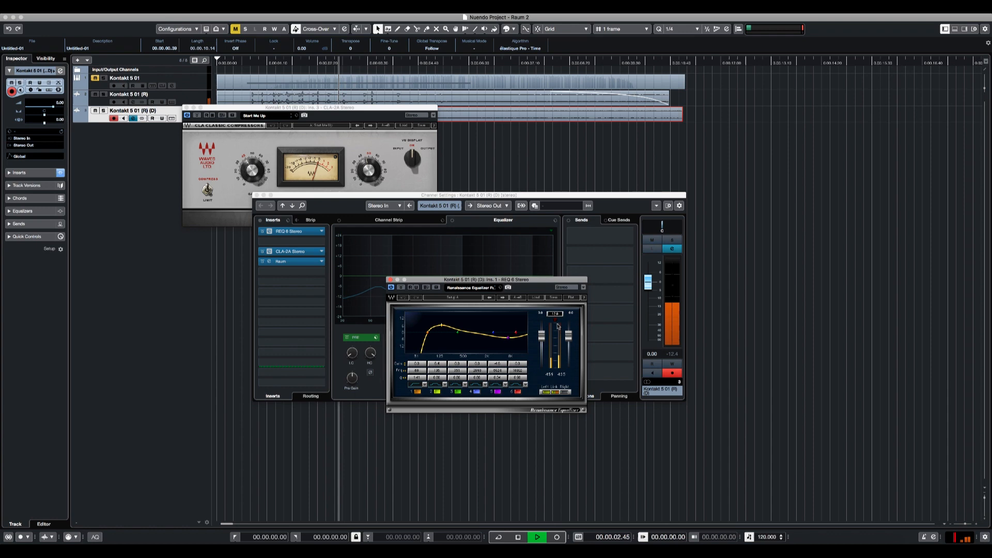
key("space")
key("space")
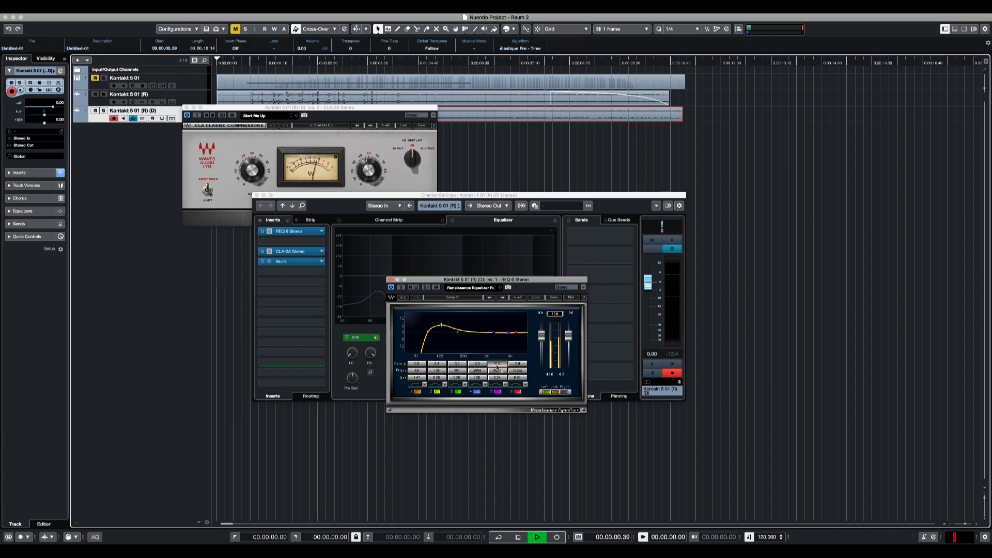
mouse_move(497, 364)
left_mouse_down()
mouse_move(497, 377)
mouse_move(497, 356)
mouse_move(497, 367)
left_mouse_up()
key("space")
key("space")
key("space")
key("space")
key("space")
key("space")
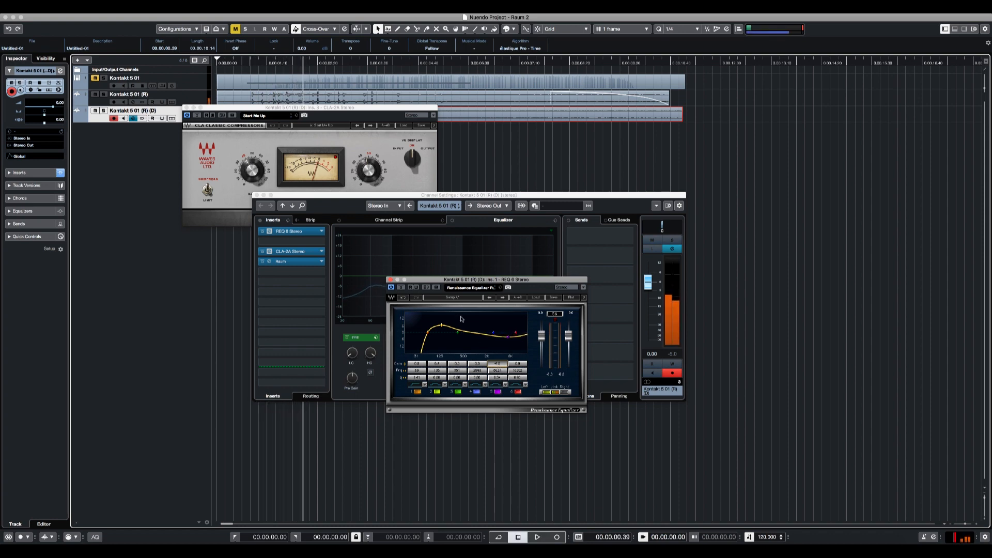
Reset the REQ 6 band 2 gain to zero, and close the equalizer, channel settings and CLA-2A windows
left_click(437, 363, "alt")
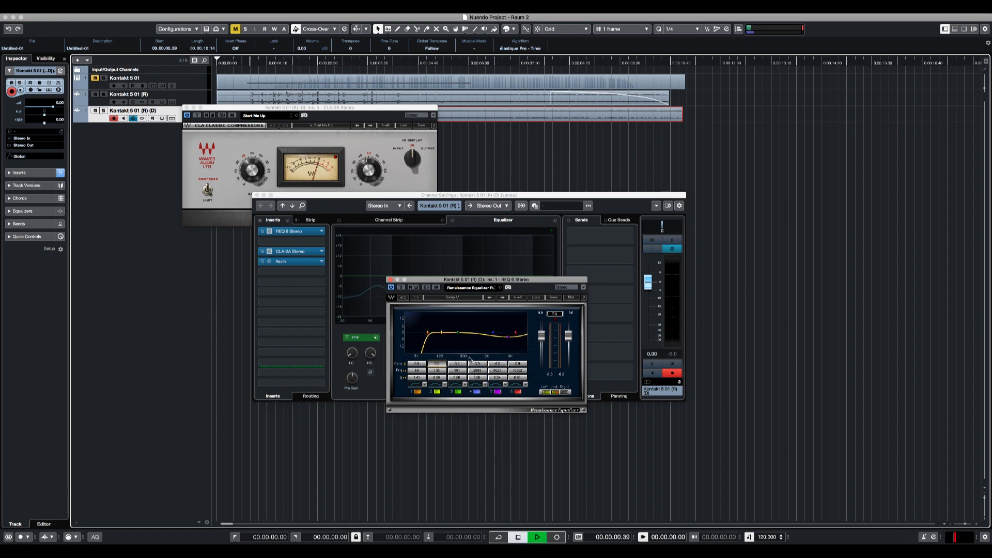
left_click(390, 279)
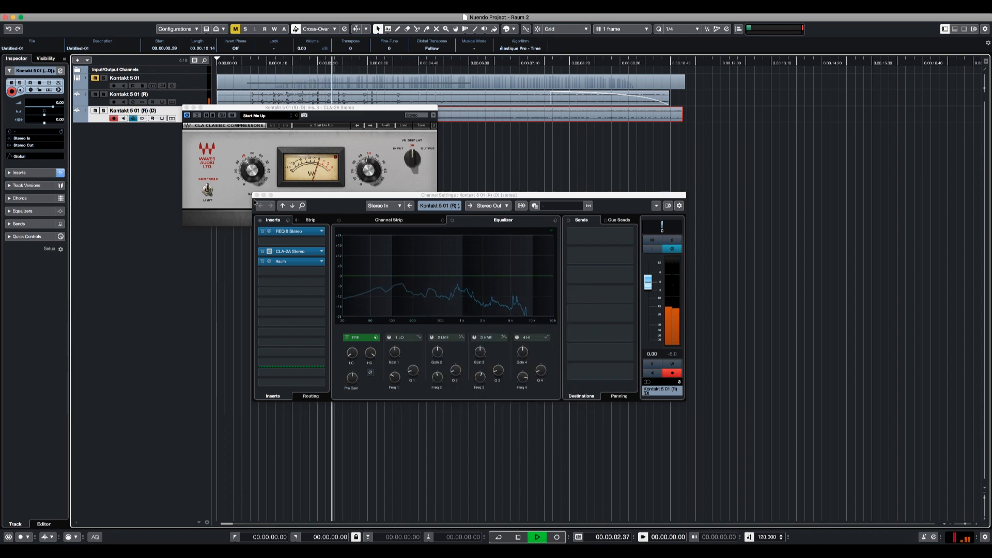
left_click(257, 195)
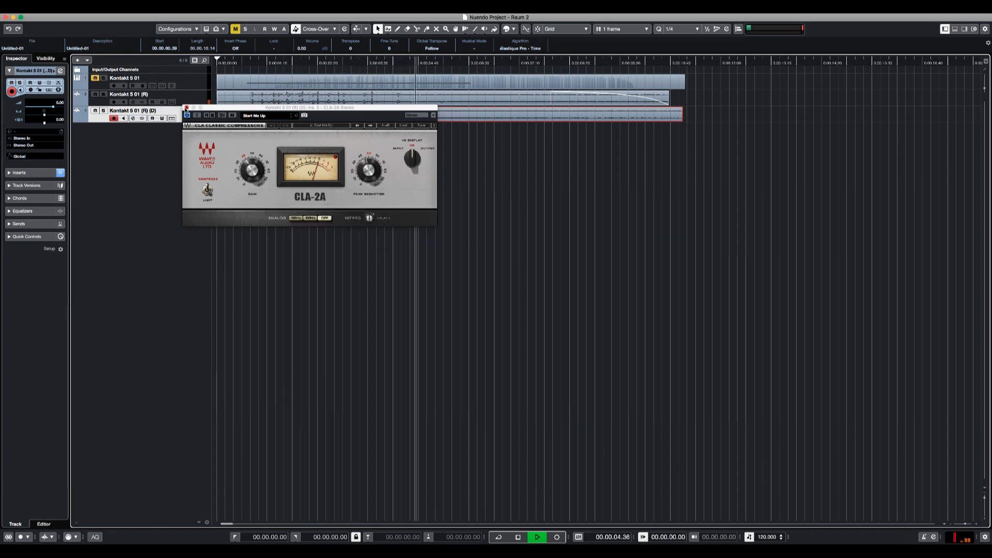
left_click(184, 108)
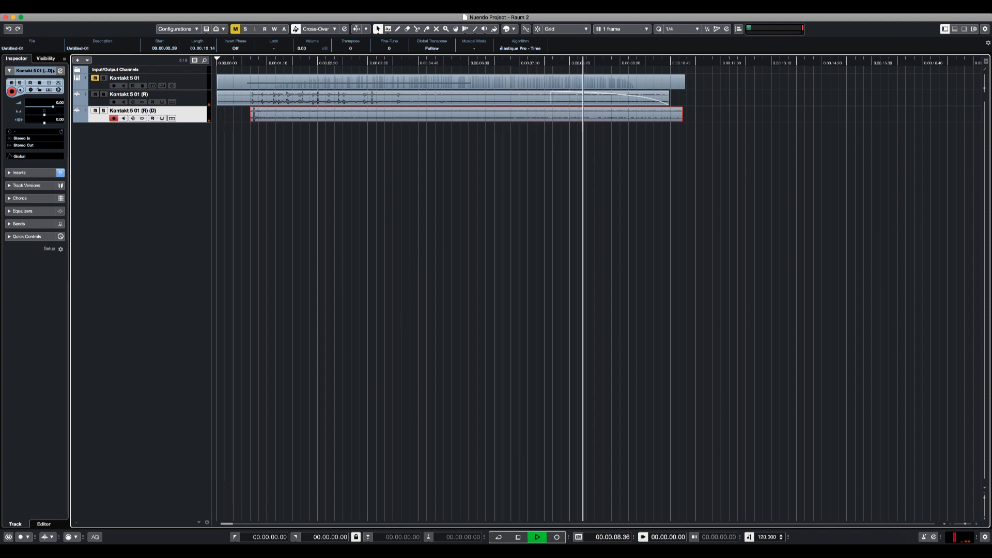
key("space")
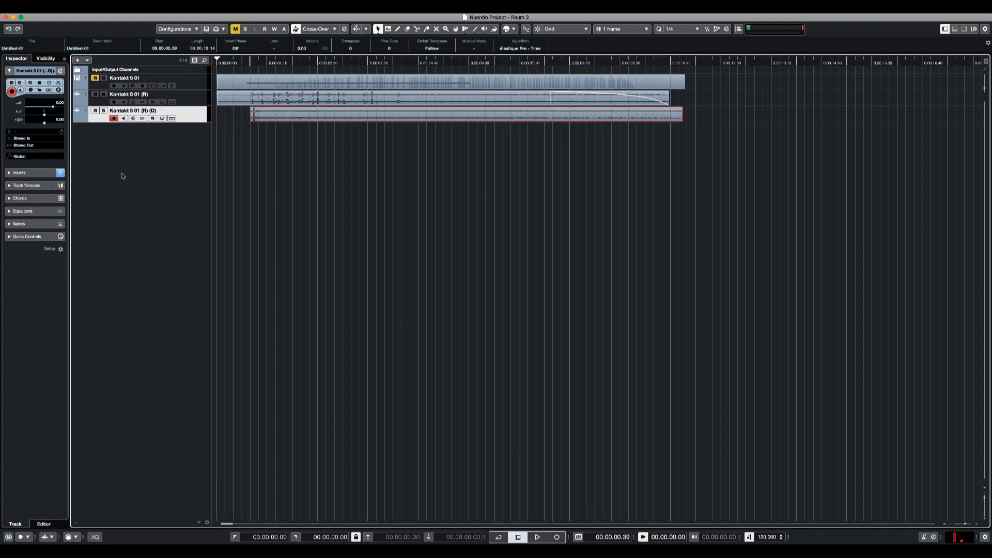
Add a Kontakt 5 instrument track and load Cymbals.nki from the Kontakt Factory Library's orchestral percussion
right_click(150, 190)
left_click(207, 204)
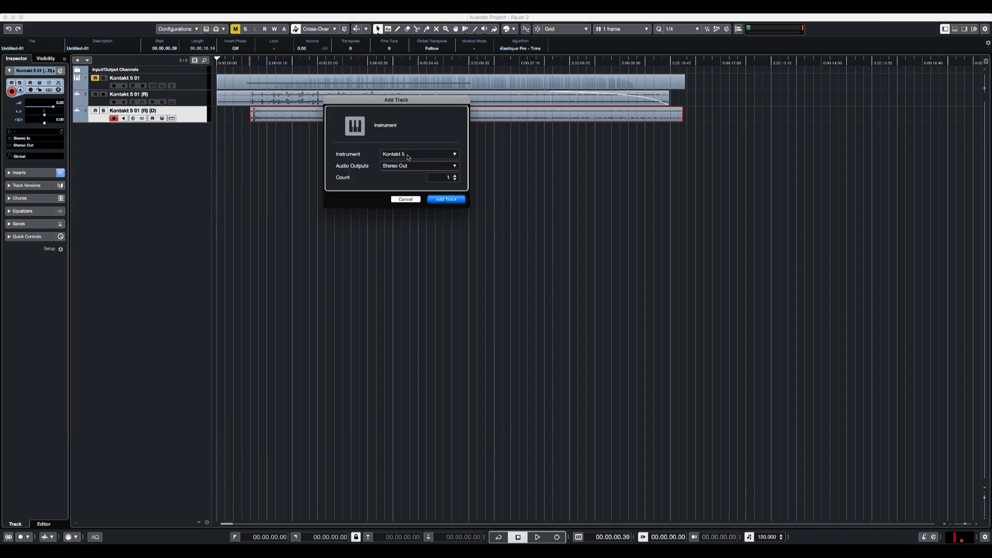
left_click(439, 200)
left_click_drag(643, 217, 463, 121)
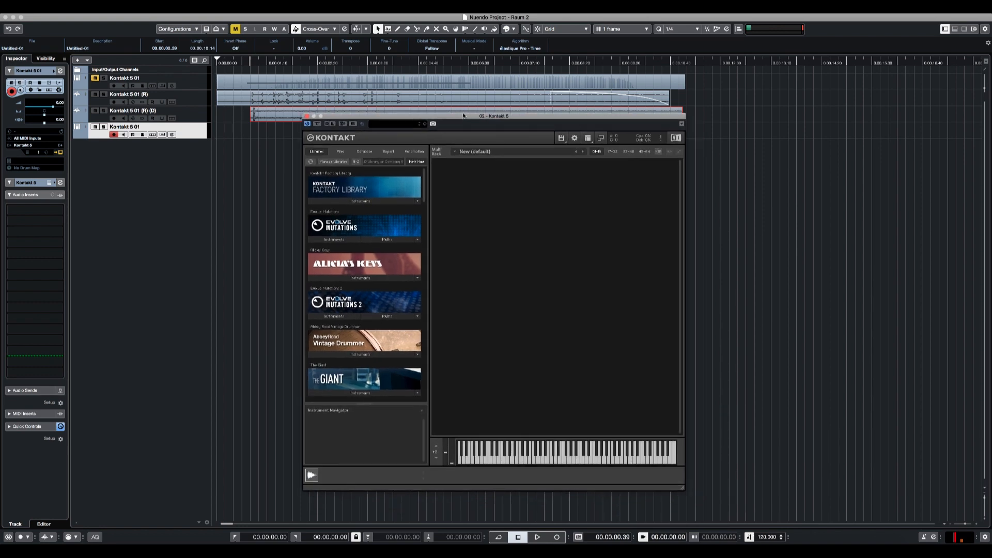
left_click_drag(464, 116, 471, 109)
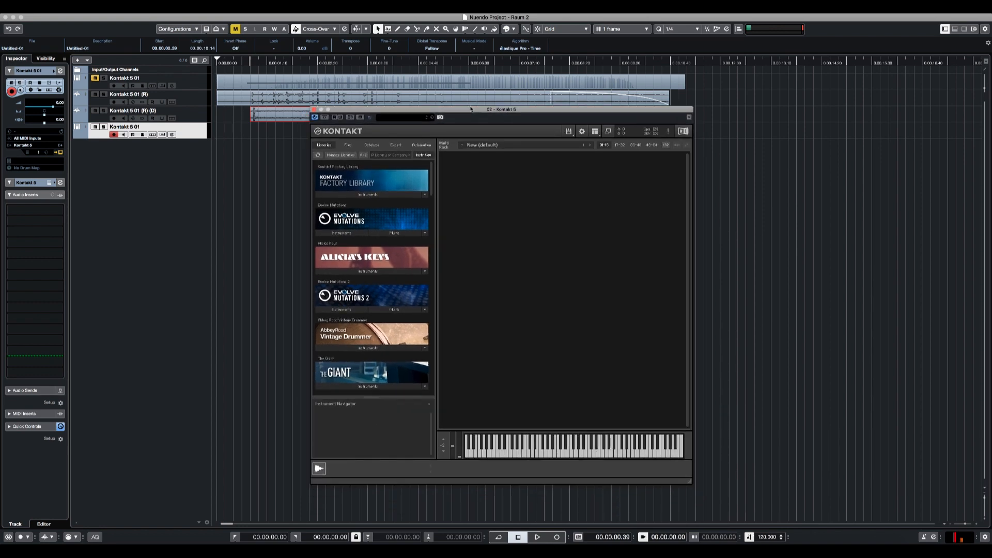
left_click(374, 196)
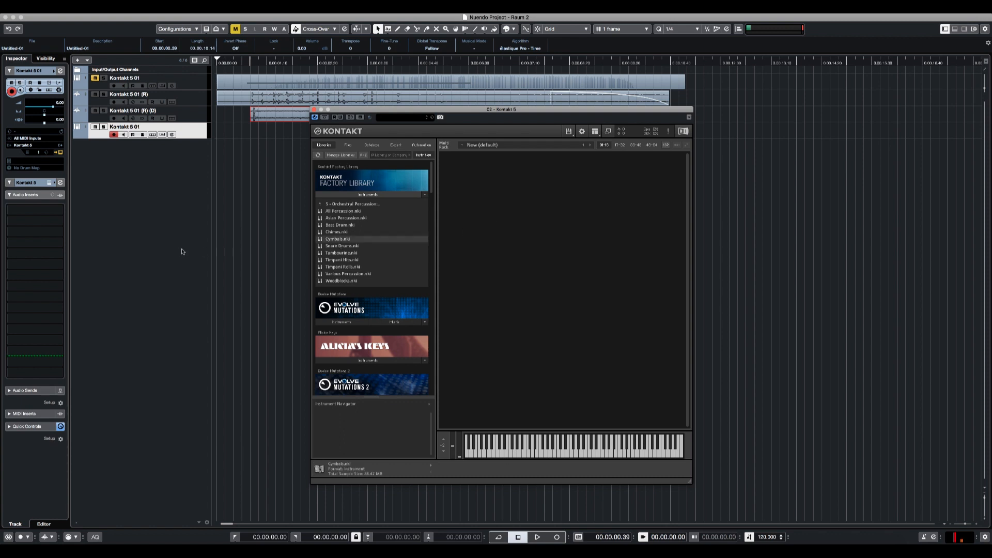
left_click_drag(549, 241, 550, 241)
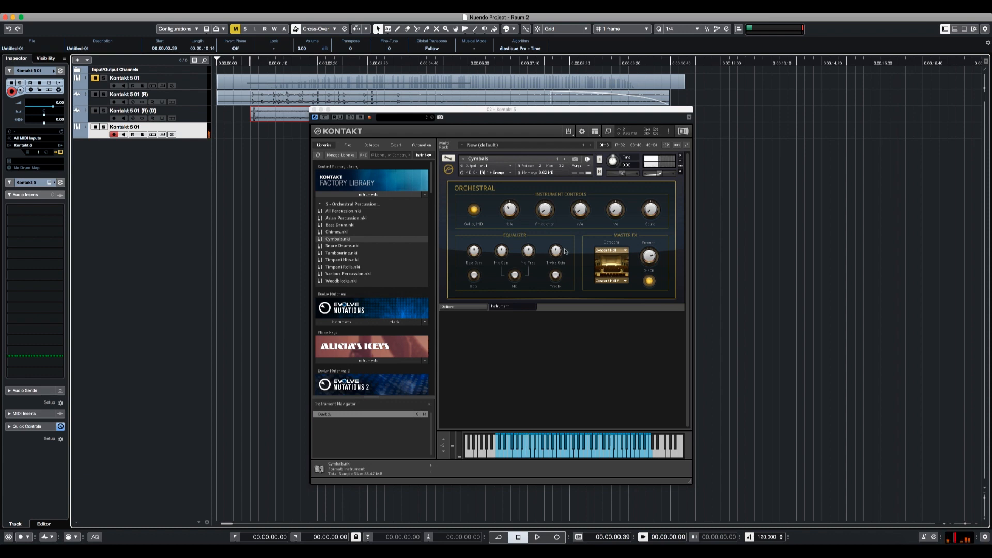
left_click(314, 118)
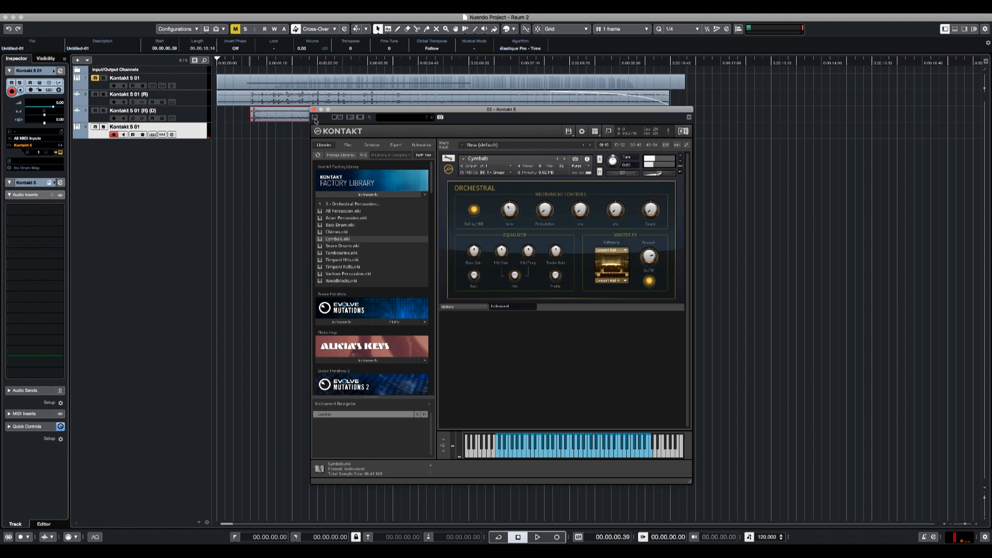
Solo the new Kontakt 5 01 track, record a cymbal performance on it, and close the Kontakt window
left_click(103, 127)
key("KP_Multiply")
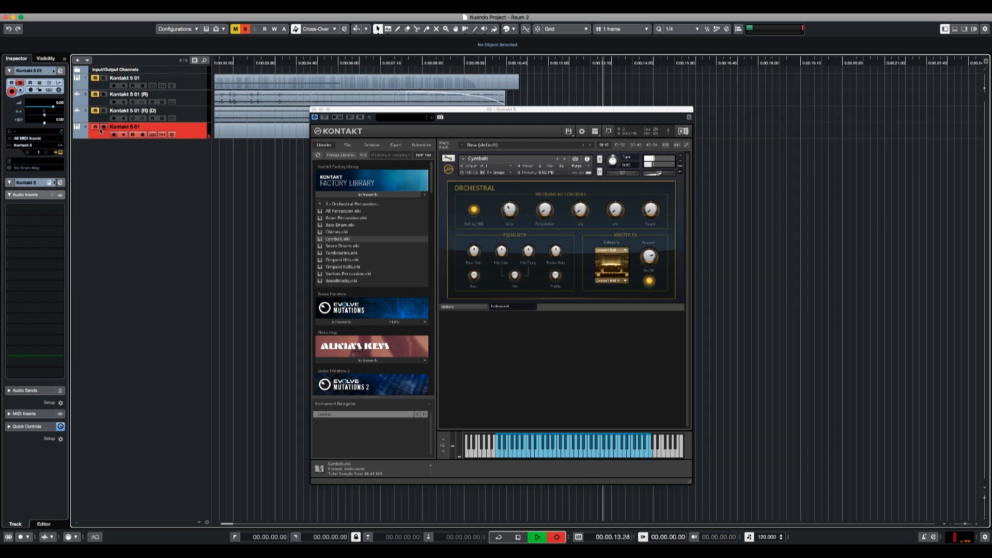
key("g")
key("g")
key("g")
key("g")
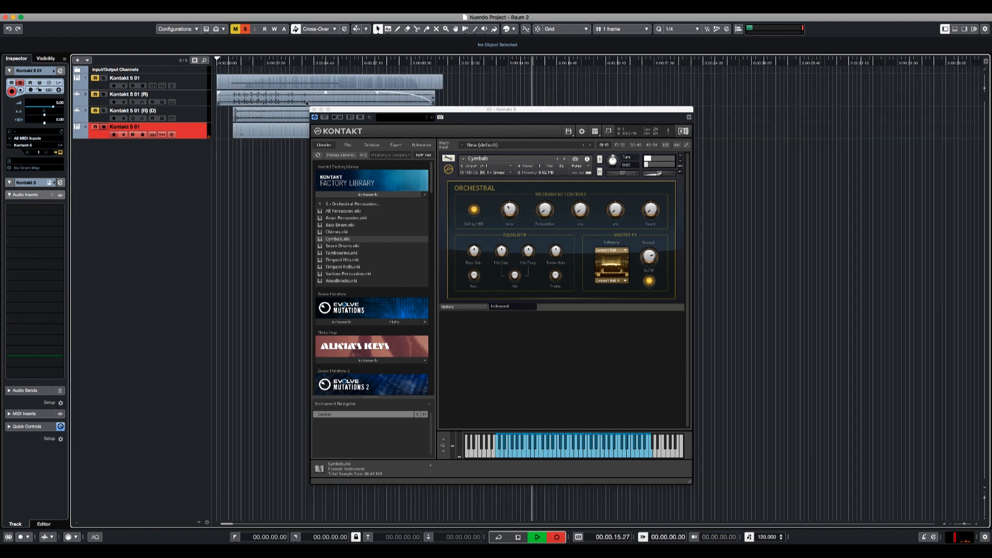
left_click(315, 110)
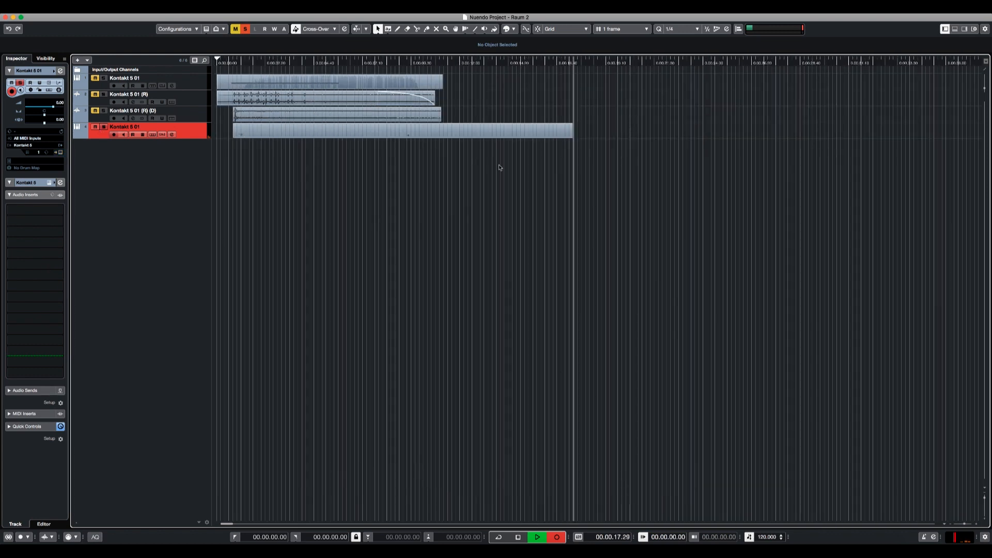
key("space")
Render the recorded cymbal part in place to a new audio track and play it with the other layers
key("alt+r")
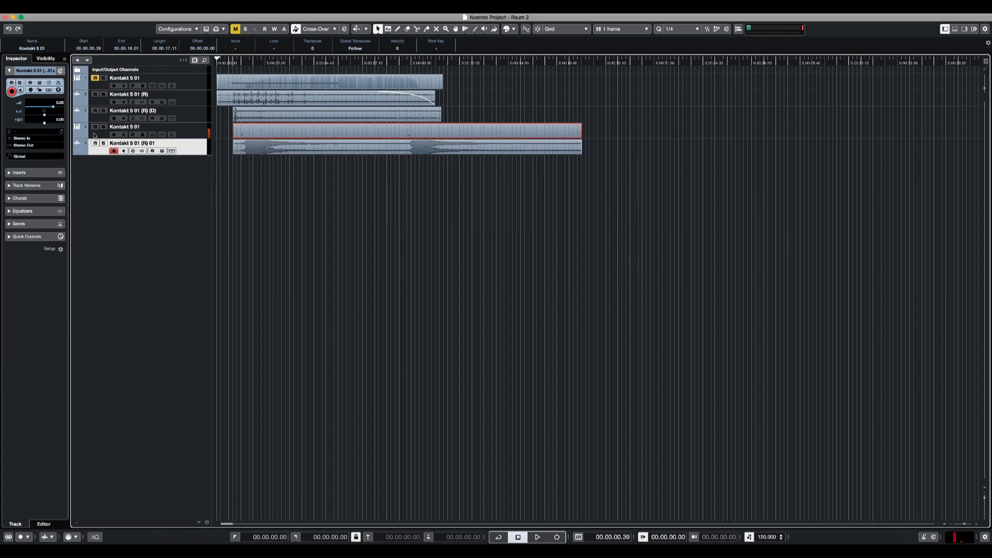
left_click(266, 151)
key("space")
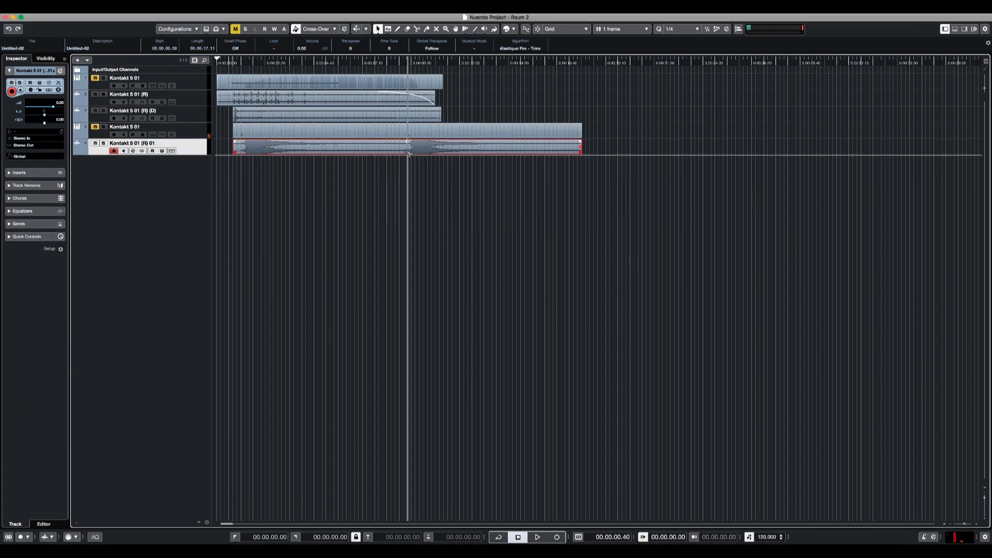
key("space")
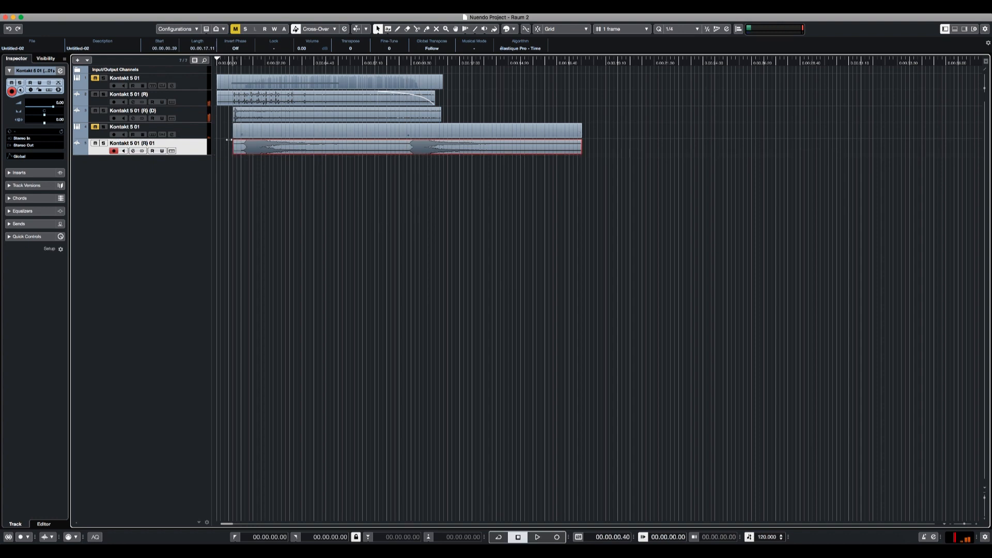
Duplicate the Kontakt 5 01 (R) (D) track without its clip, place it above the rendered cymbal track, and check its inserts
key("h")
key("h")
left_click(187, 116)
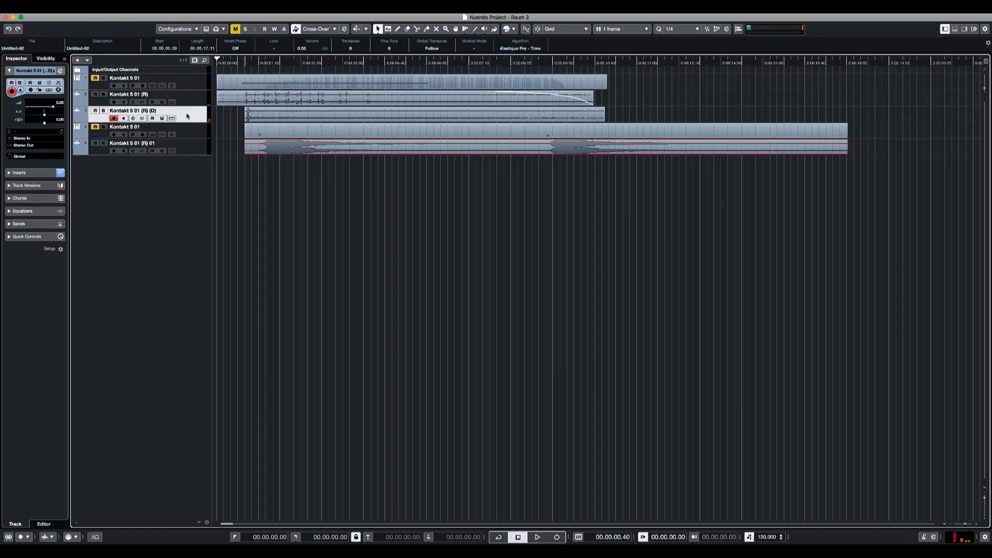
key("shift+super+d")
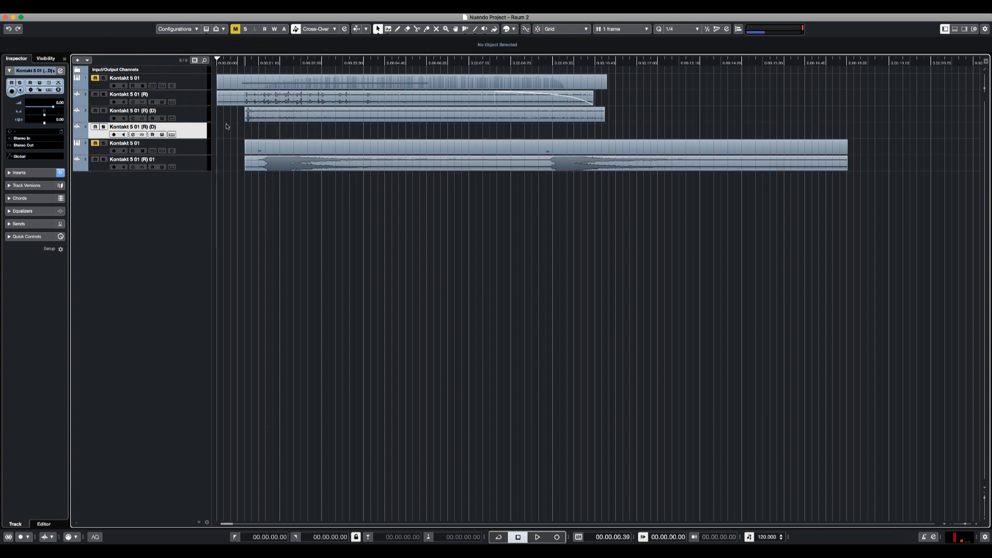
left_click_drag(204, 133, 189, 150)
left_click(133, 151)
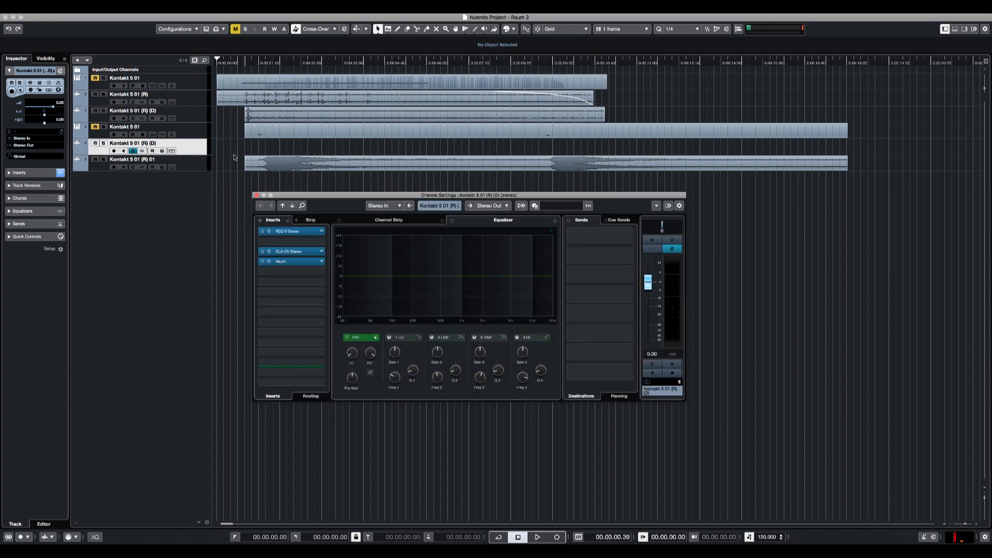
left_click(256, 195)
Rename the empty duplicate track Cymbals and the two metal layer tracks Kinetic Metal1 and Kinetic Metal2
double_click(145, 143)
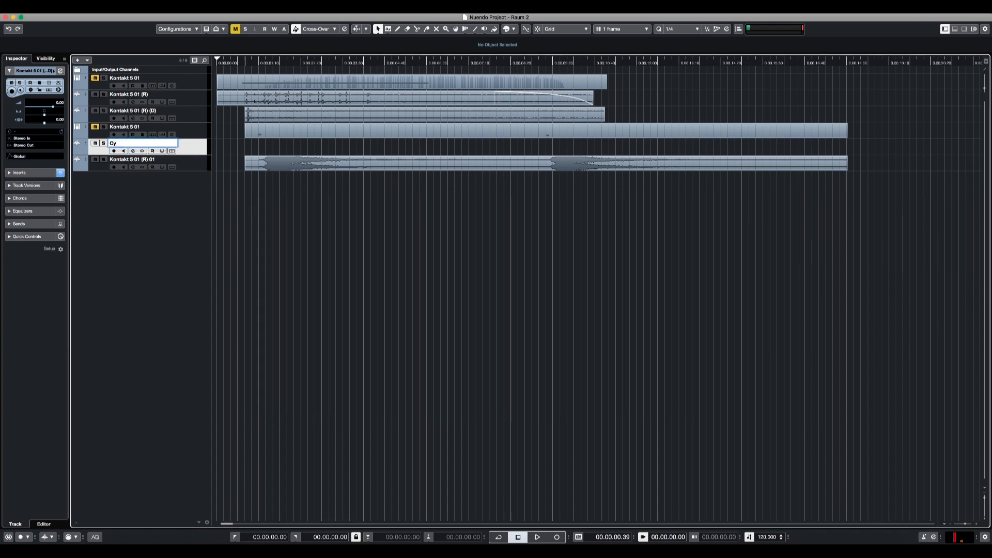
key("Return")
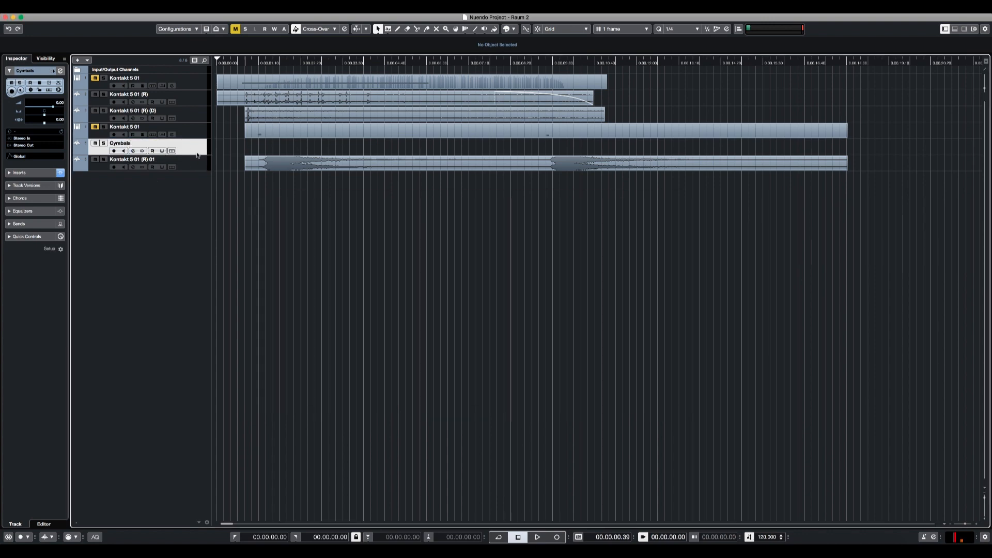
left_click(199, 117)
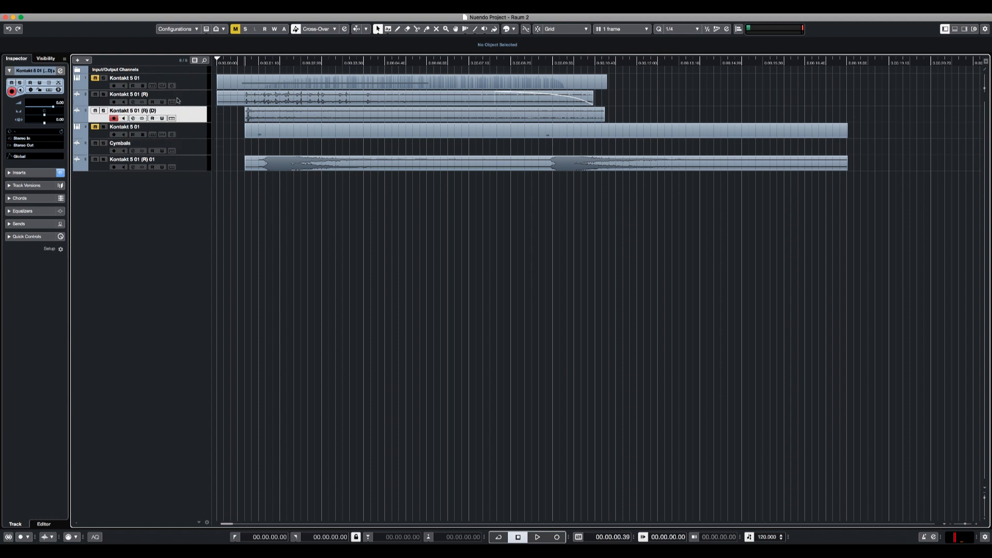
left_click(185, 100)
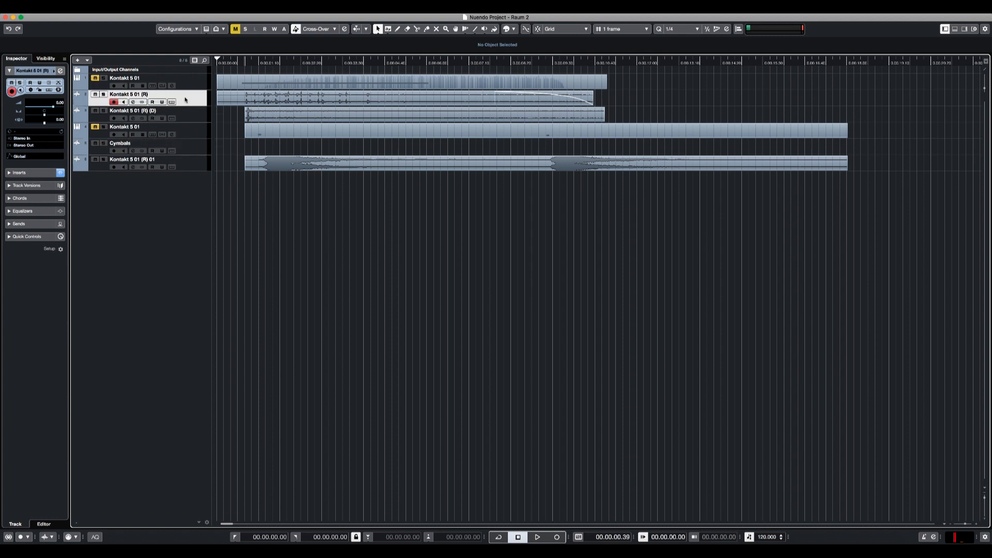
double_click(132, 95)
left_click(191, 171)
double_click(129, 144)
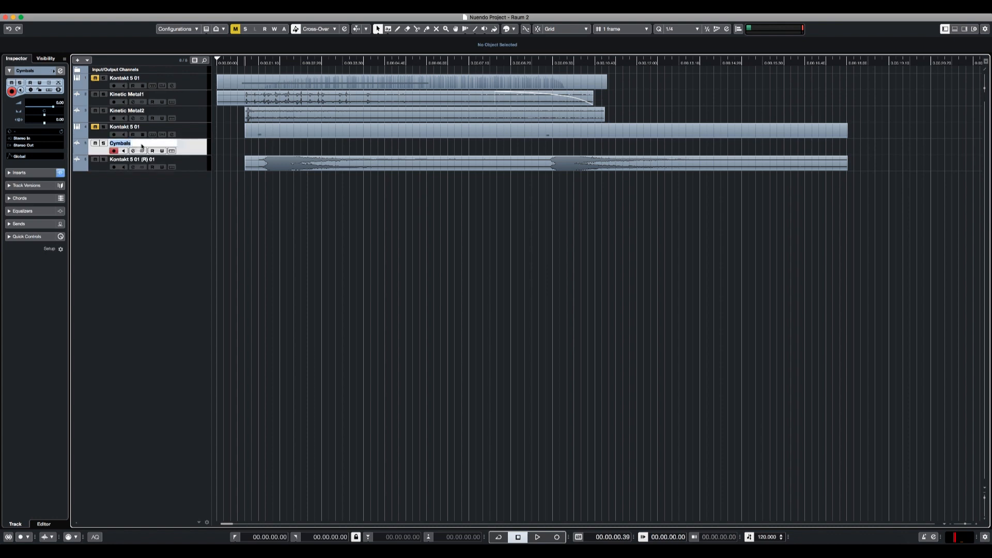
Move the rendered cymbal clip onto the Cymbals track and play it soloed
left_click_drag(297, 166, 283, 155)
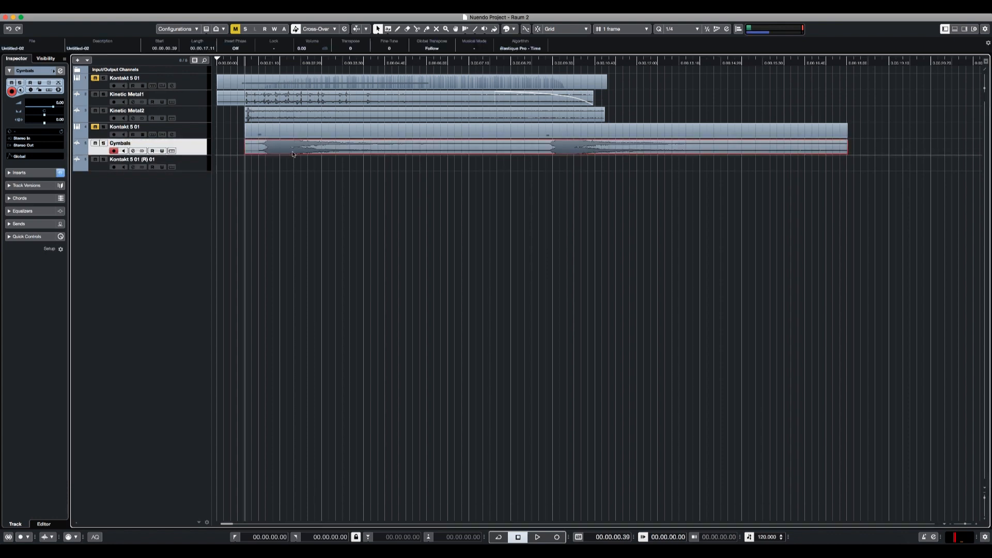
key("space")
key("space")
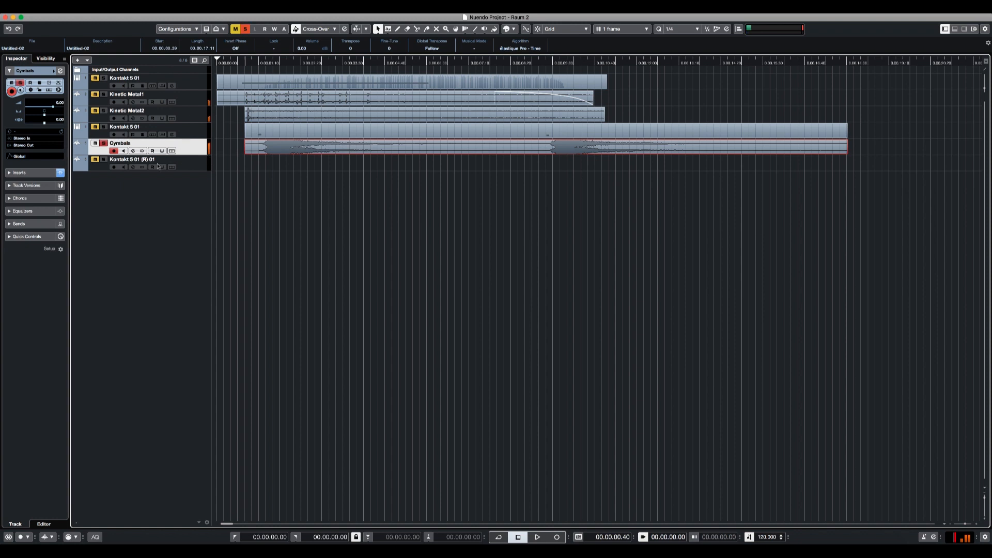
Delete the emptied Kontakt 5 01 (R) 01 track
left_click(193, 167)
key("Delete")
key("e")
key("e")
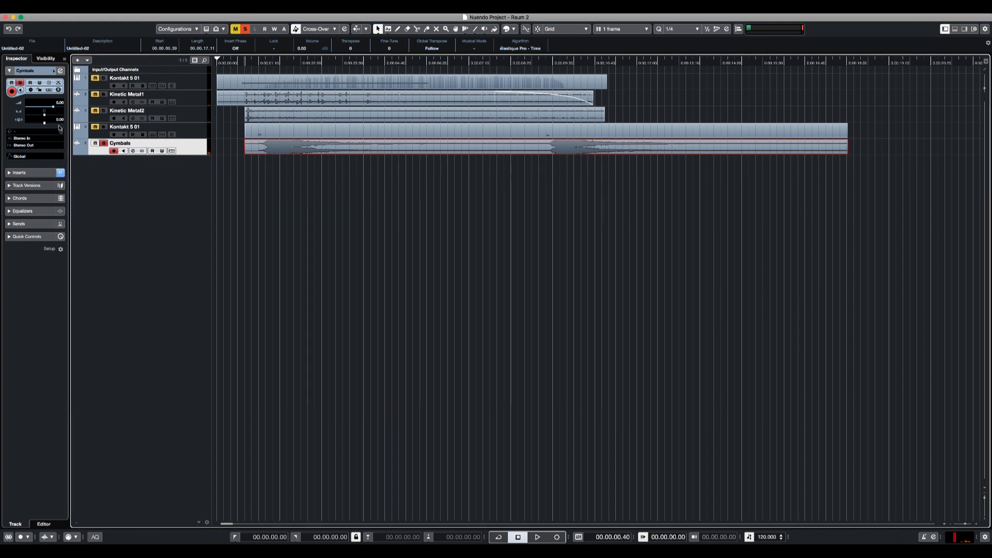
Open Raum on the Cymbals track, audition the cymbals, and switch off the CLA-2A and REQ 6 inserts
left_click(23, 173)
left_click(19, 130)
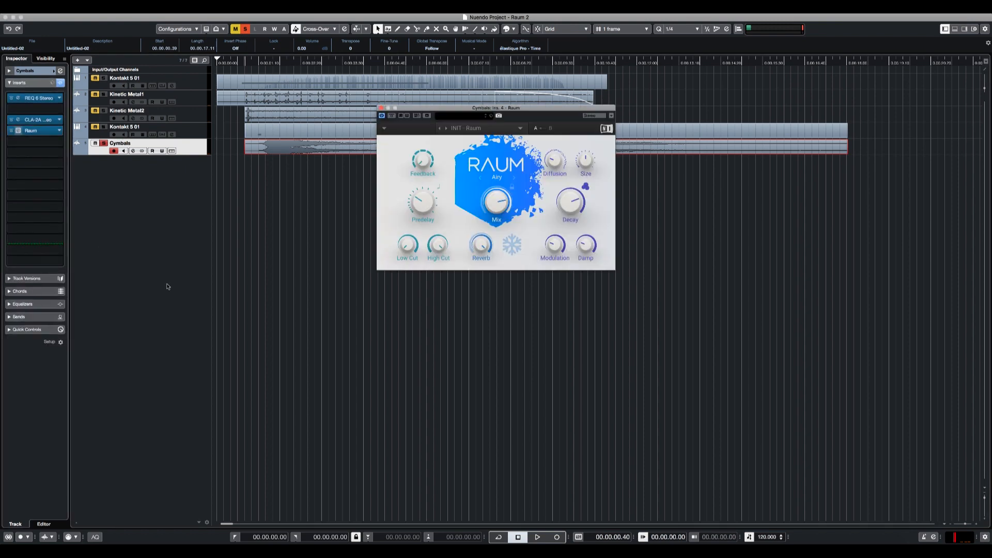
key("space")
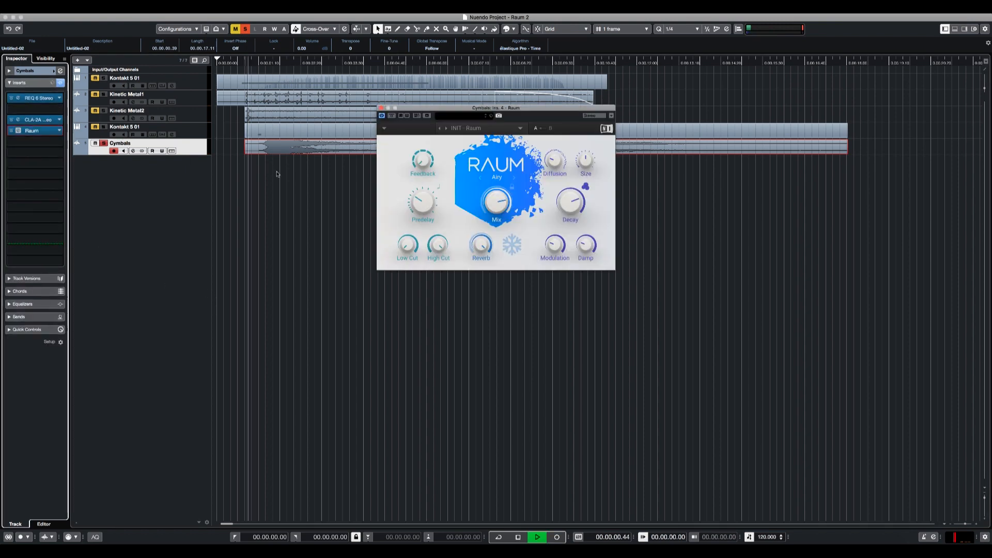
left_click(12, 119)
key("space")
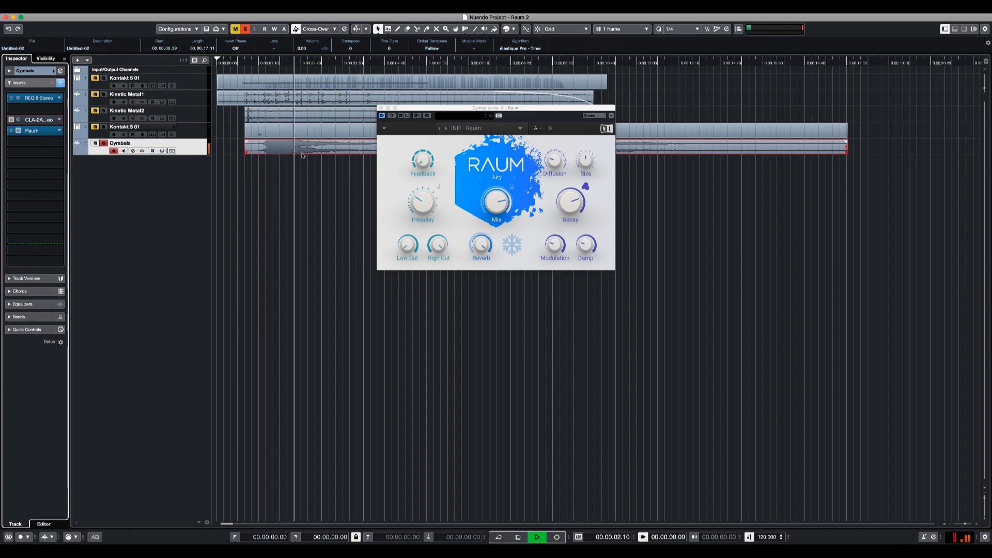
key("space")
left_click_drag(476, 110, 444, 163)
left_click(11, 101)
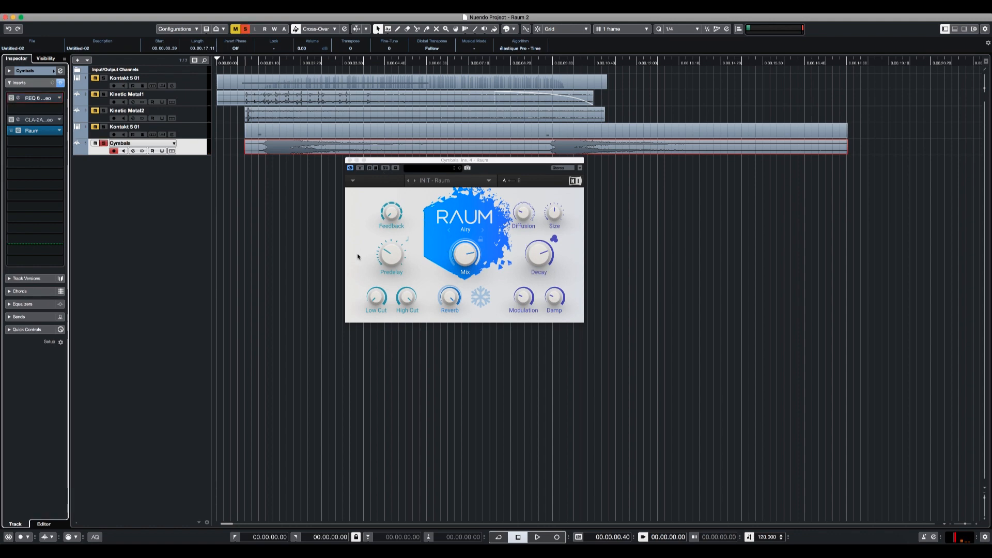
Adjust Raum's Decay and set its Predelay to 43 ms while auditioning the cymbals
left_click(547, 249)
key("space")
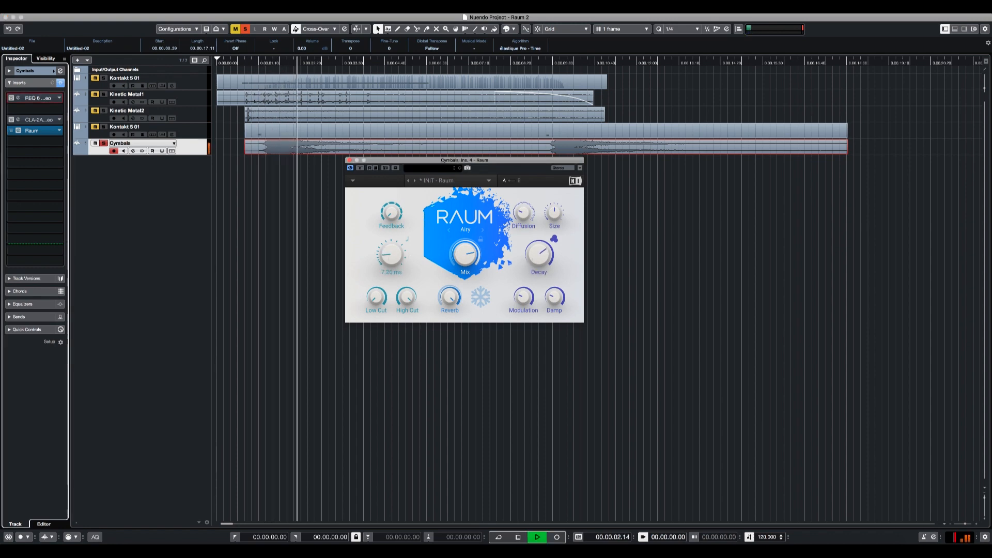
key("space")
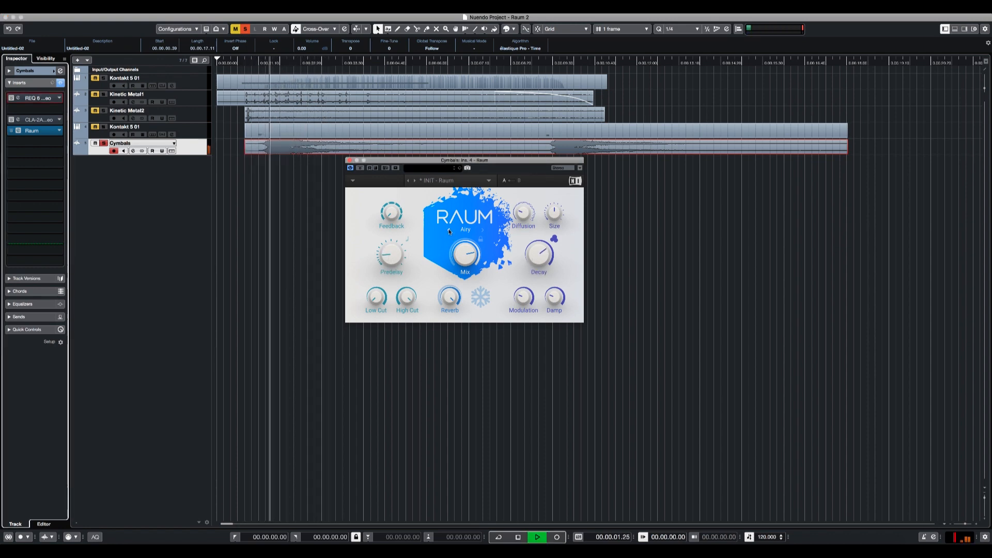
left_click_drag(393, 266, 393, 260)
key("space")
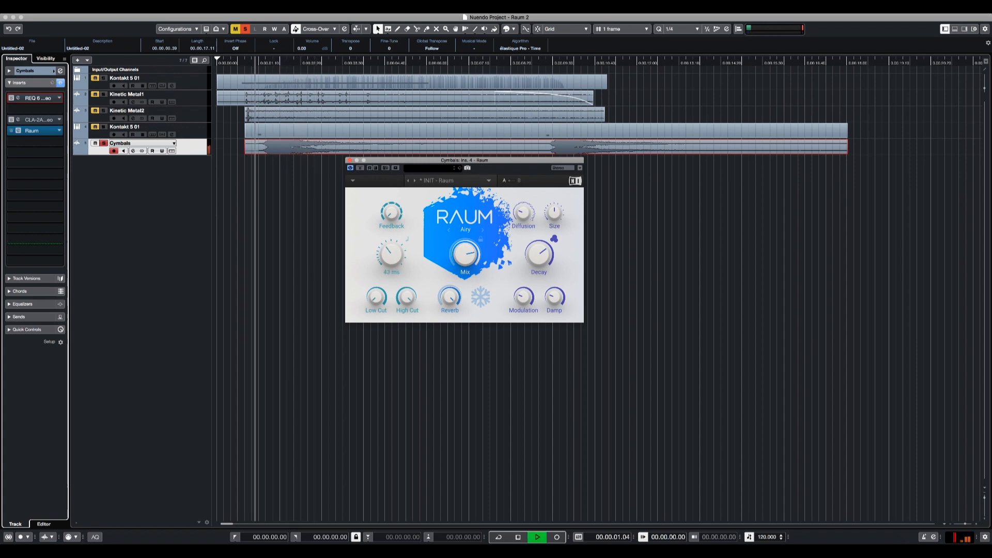
key("space")
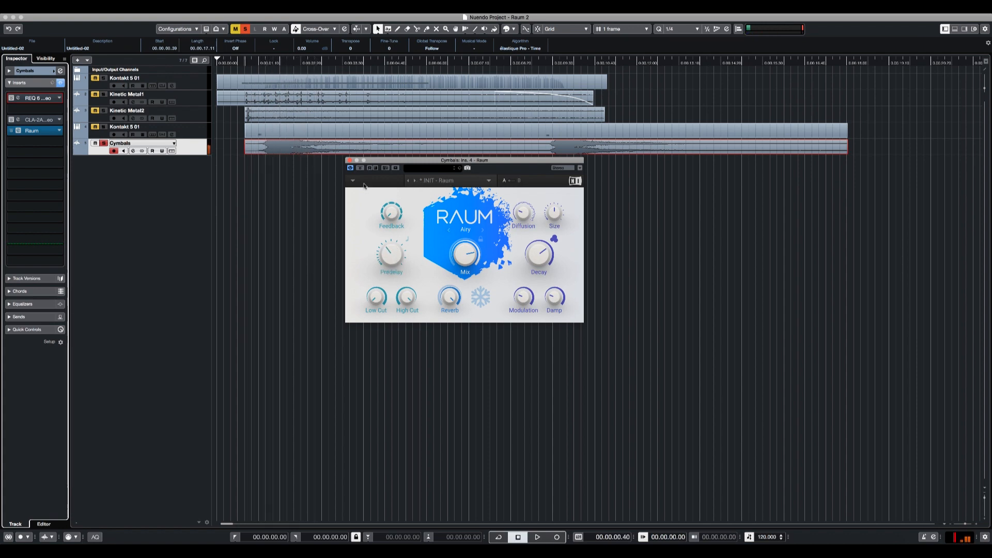
Load the Creative factory preset Random Gate in Raum and audition onward through Resonant Gold to Robotik Drums
left_click(350, 168)
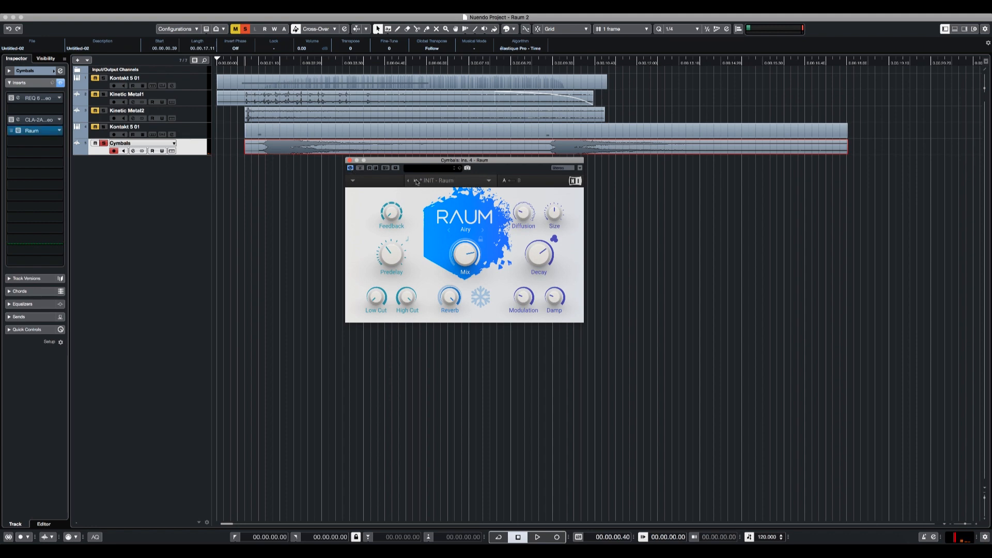
mouse_move(447, 194)
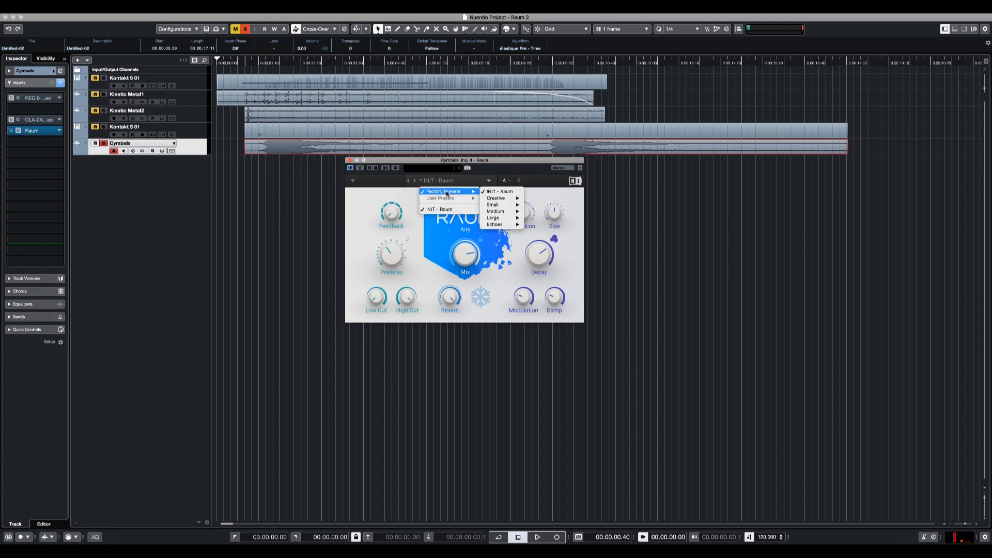
mouse_move(501, 202)
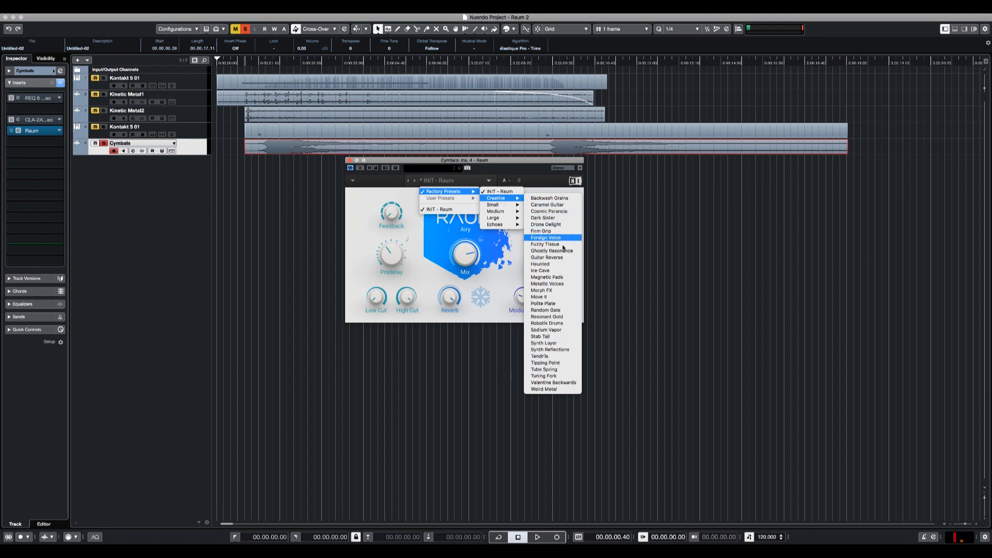
left_click(555, 311)
key("space")
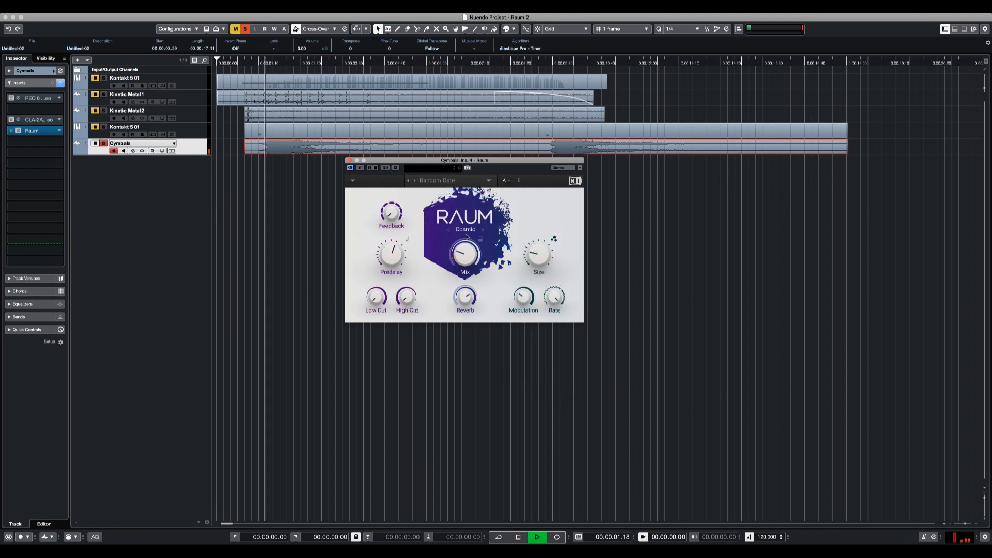
left_click(415, 181)
key("space")
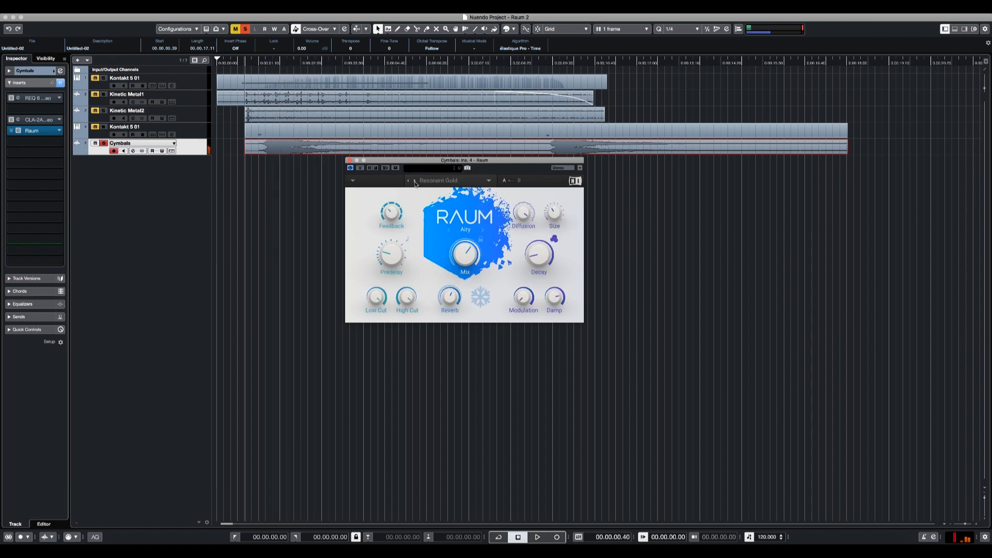
left_click(415, 182)
key("space")
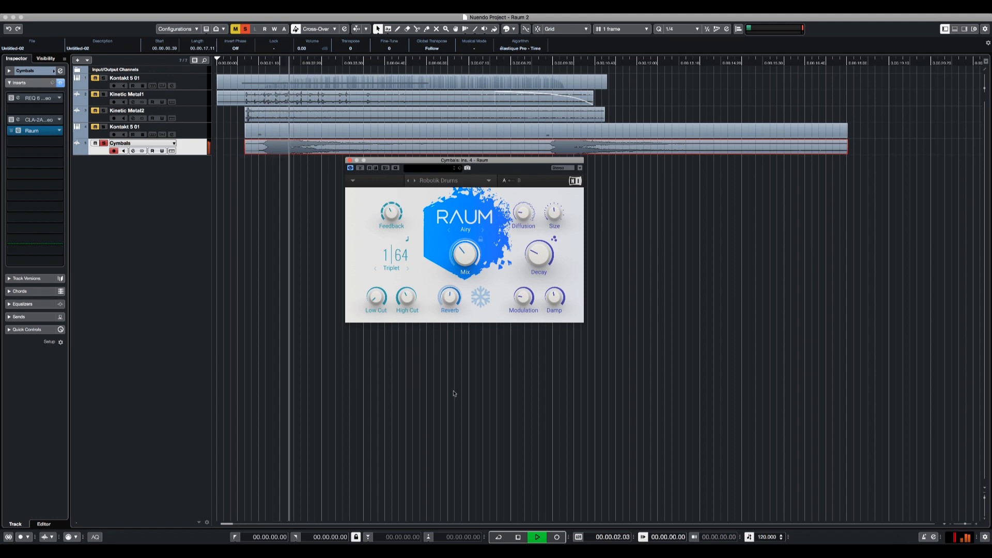
Raise Robotik Drums' Mix to 69 % and its Decay, and reduce Reverb to 19.5 % during playback
left_click_drag(460, 254, 427, 206)
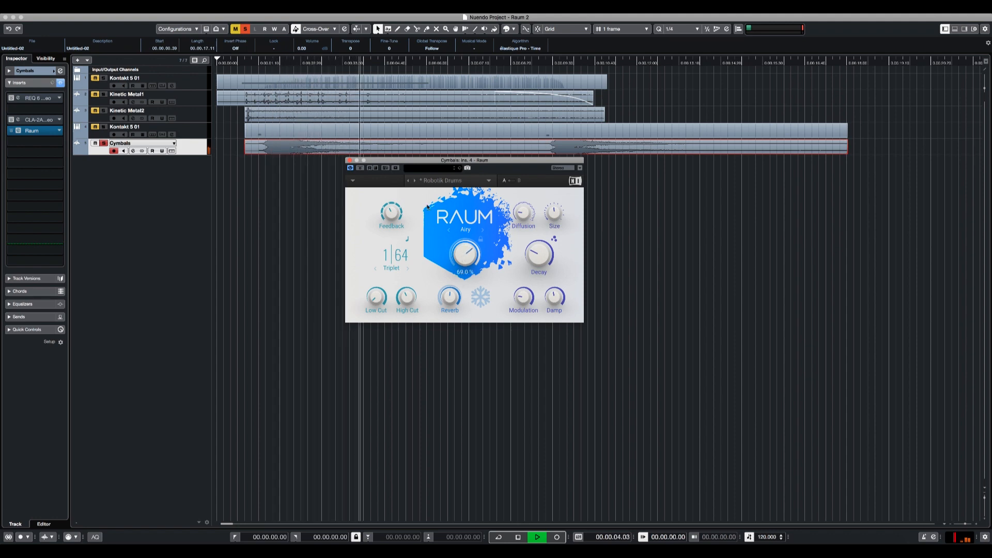
left_click_drag(537, 254, 538, 203)
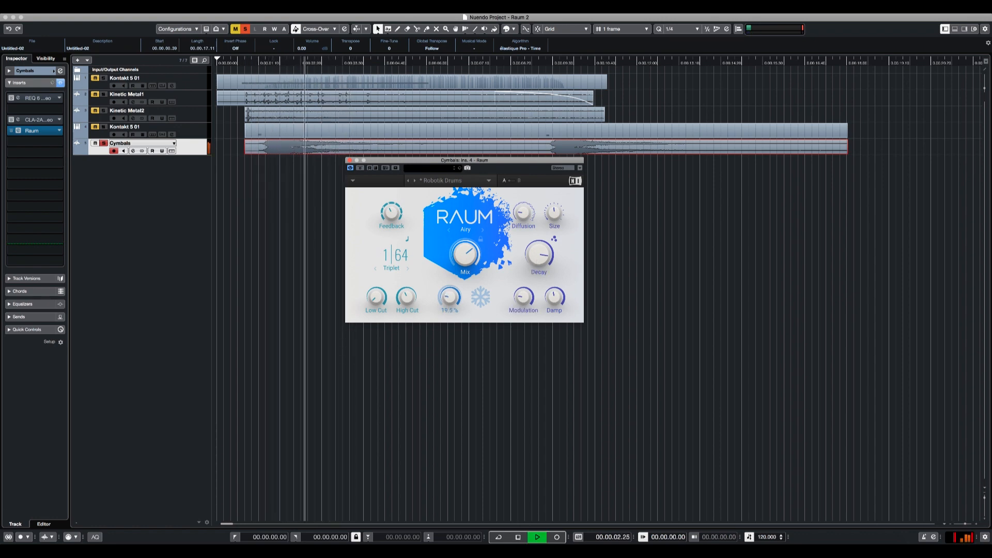
key("space")
Compare the Sodium Vapor and Stab Tail presets on the cymbals and keep Stab Tail loaded
left_click(415, 181)
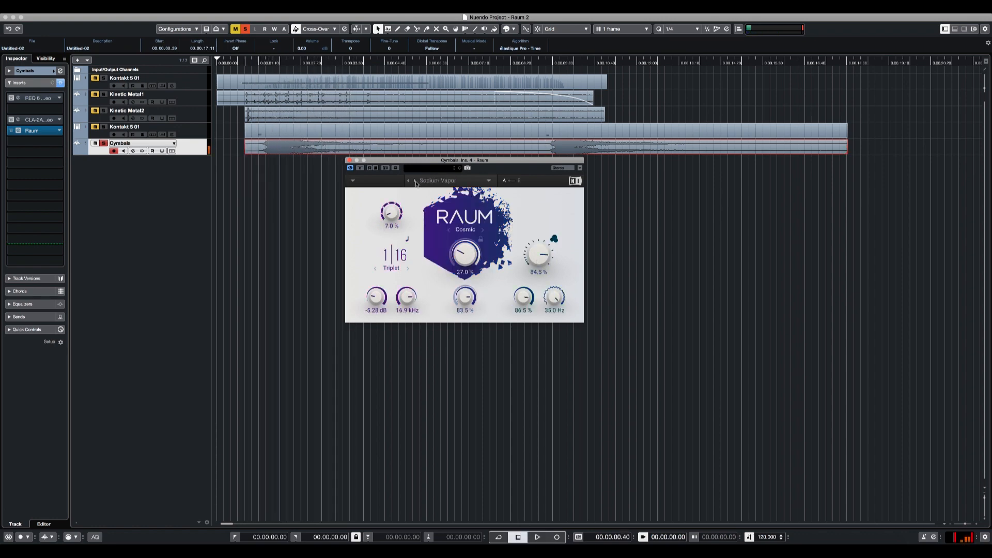
left_click(416, 181)
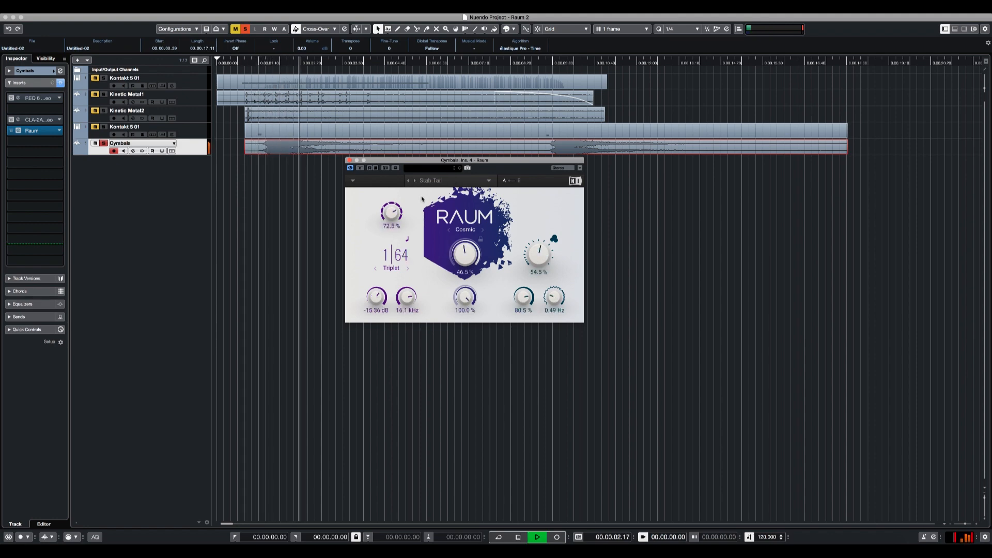
key("space")
key("space")
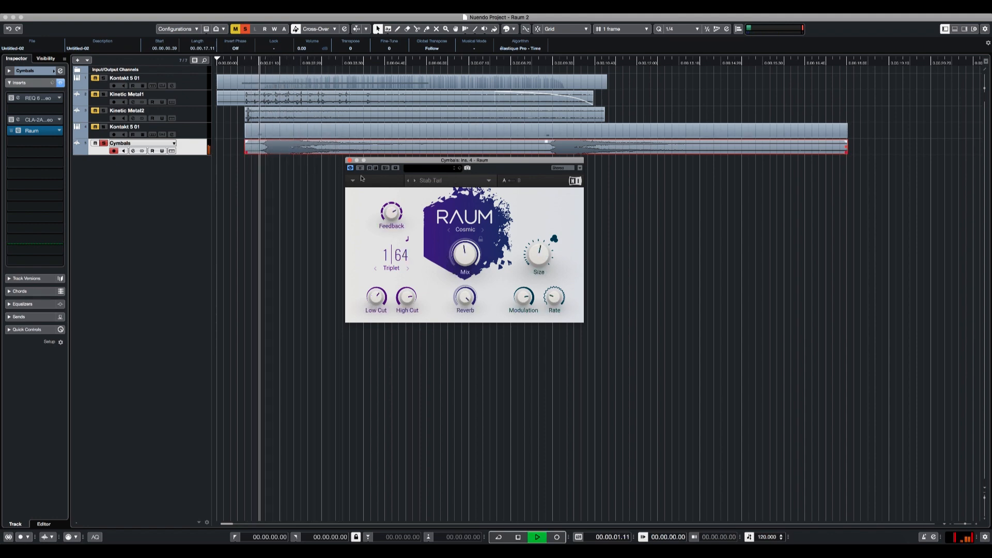
left_click(414, 181)
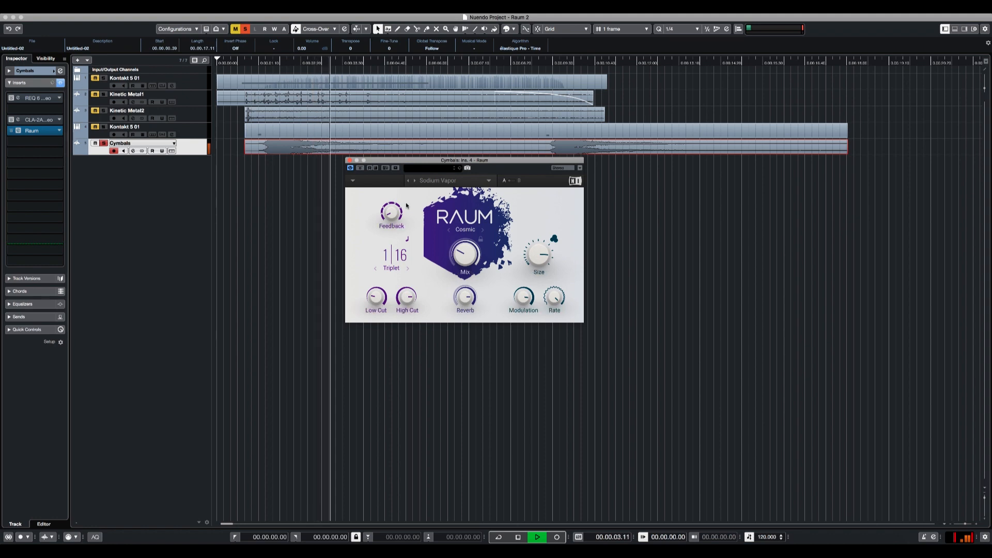
left_click(415, 182)
key("space")
key("space")
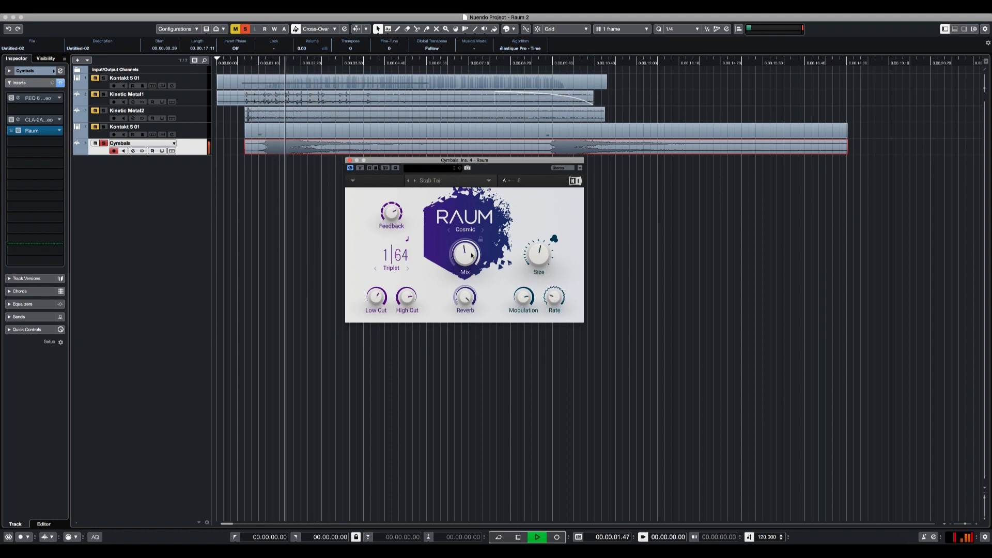
Raise Stab Tail's Size to about 84 % and its Mix, and switch the reverb mode to Airy
left_click_drag(539, 255, 539, 225)
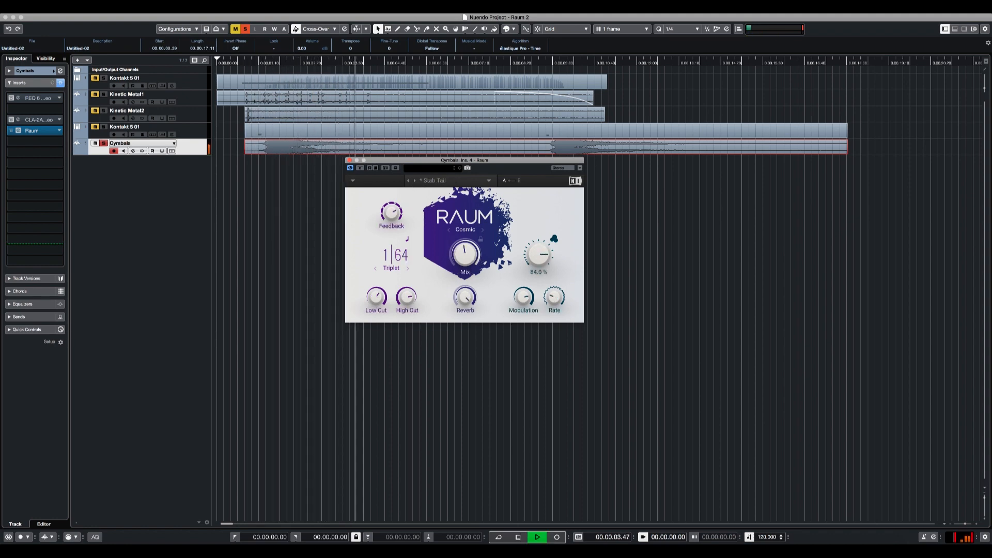
left_click_drag(467, 264, 467, 222)
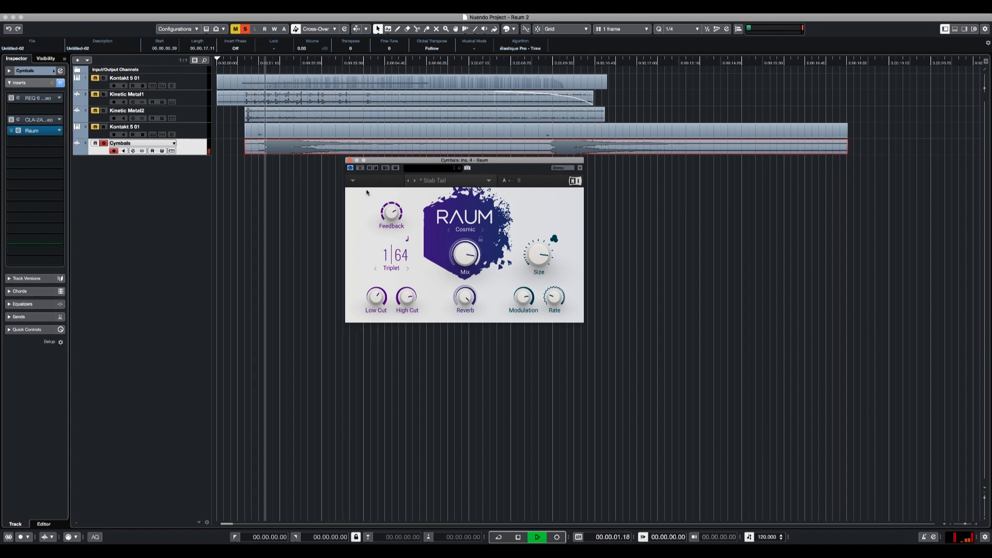
key("space")
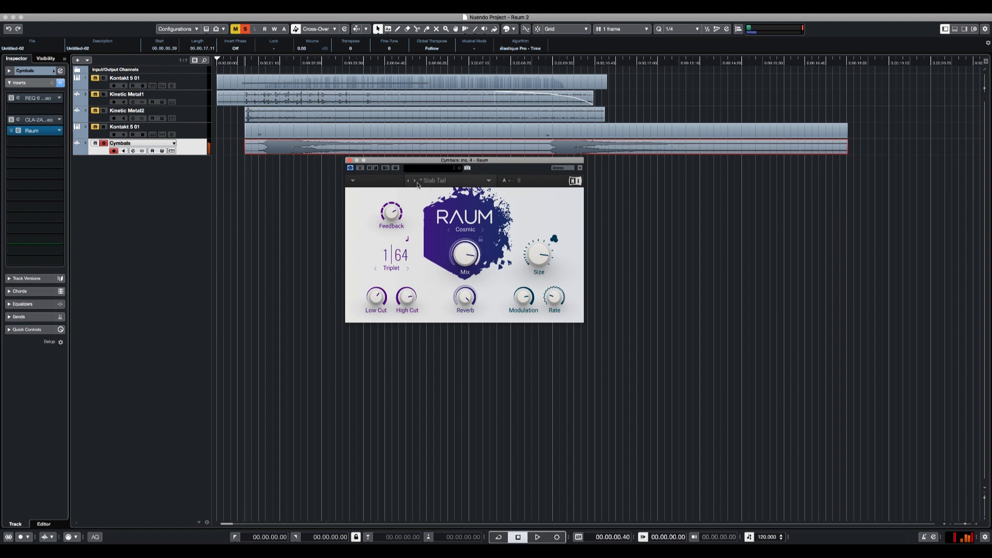
left_click(448, 230)
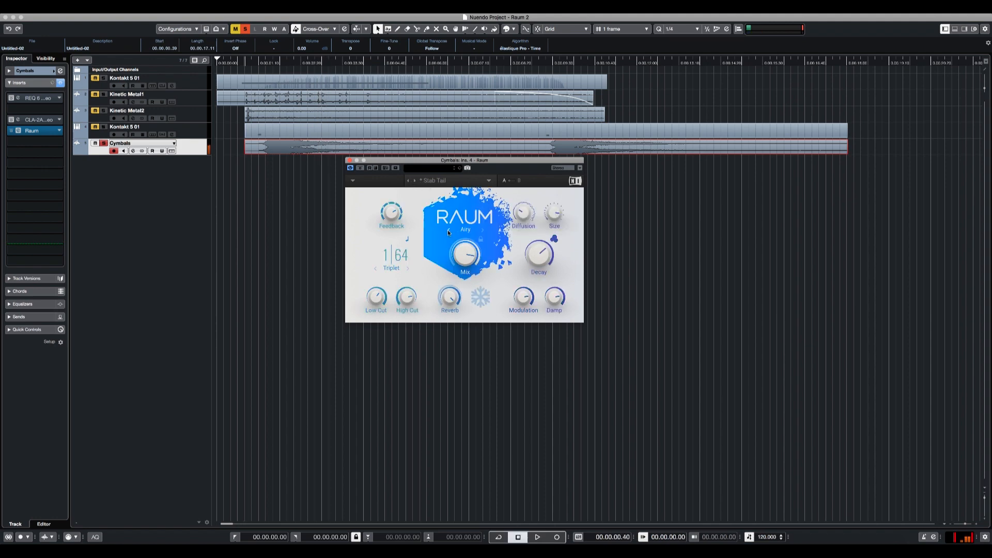
key("space")
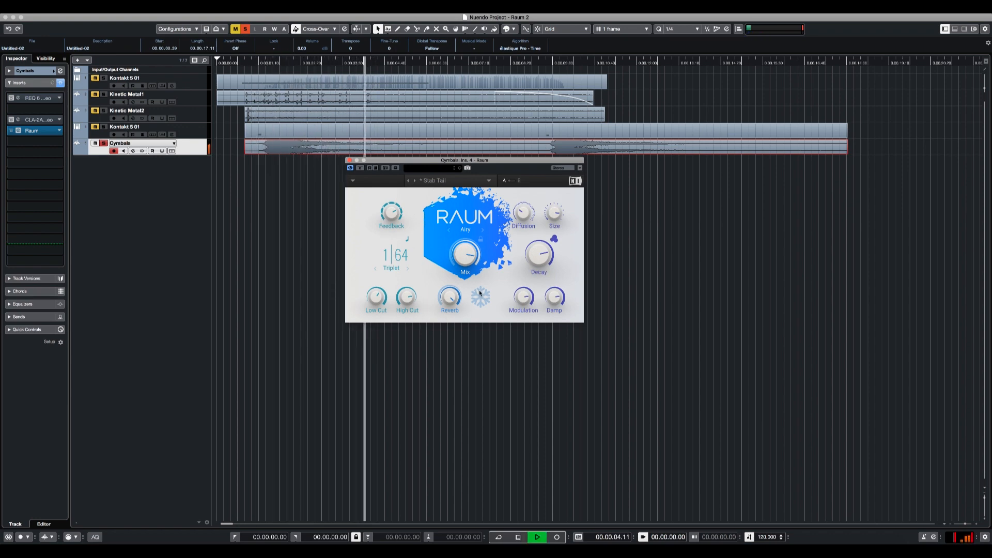
Split the Cymbals clip just before the second hit and add a fade-out to the end of both parts
left_click_drag(518, 163, 528, 213)
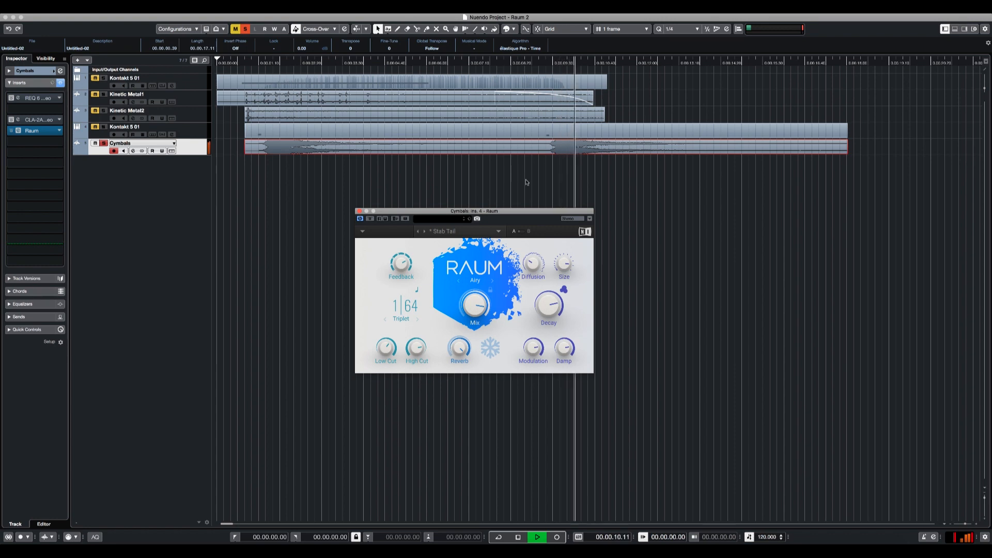
left_click(543, 150, "alt")
key("space")
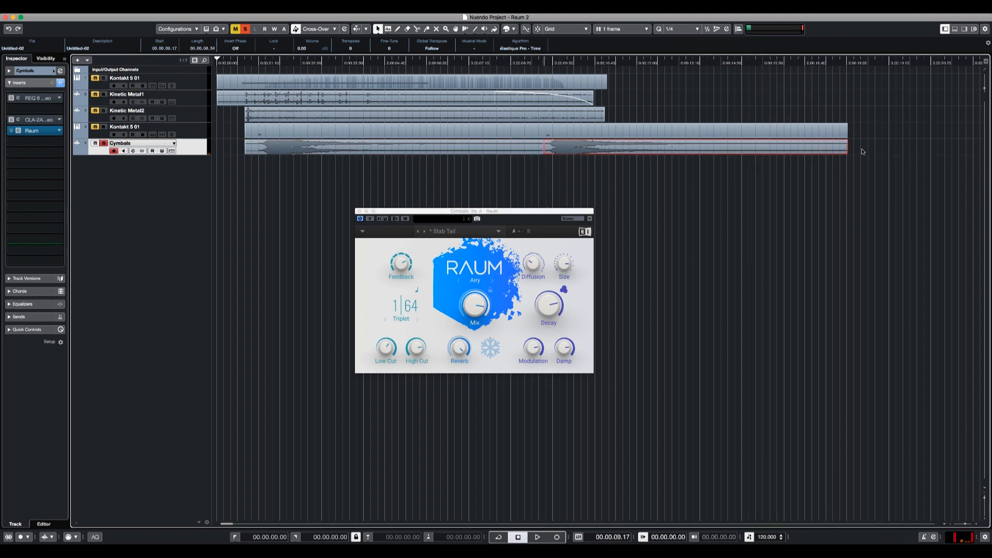
left_click(529, 148)
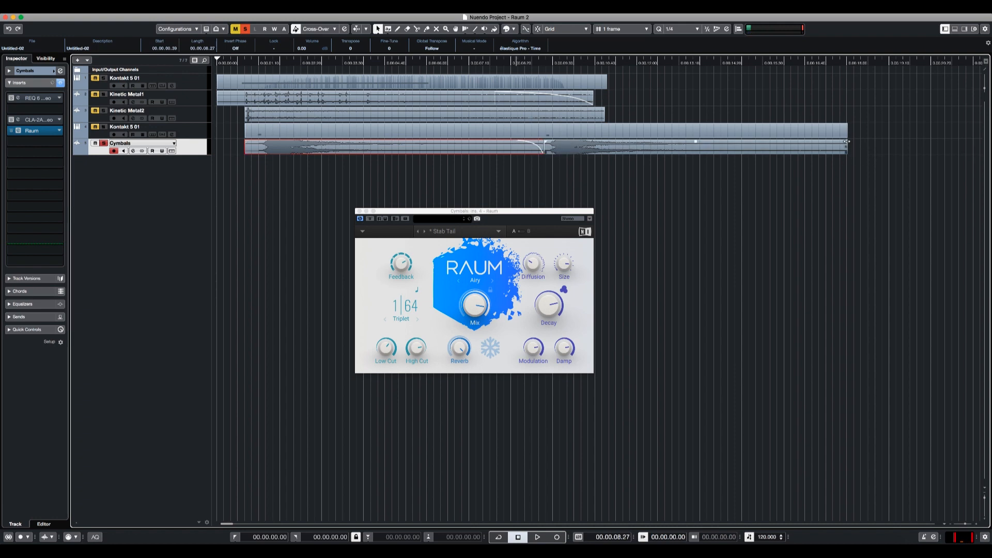
Show the Cymbals volume automation lane with the level lowered to about -15 dB, and enlarge the lane for editing
left_click(78, 150)
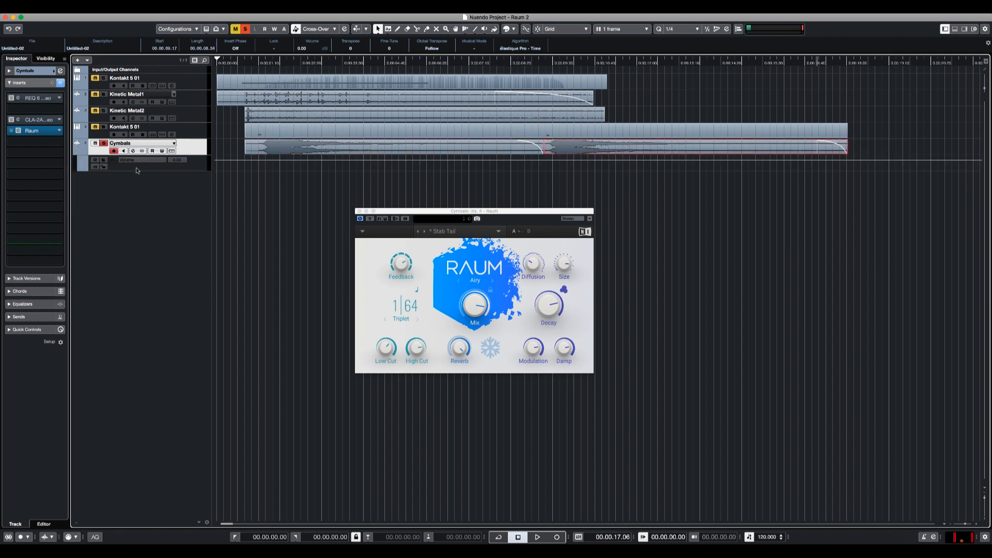
left_click_drag(178, 159, 177, 187)
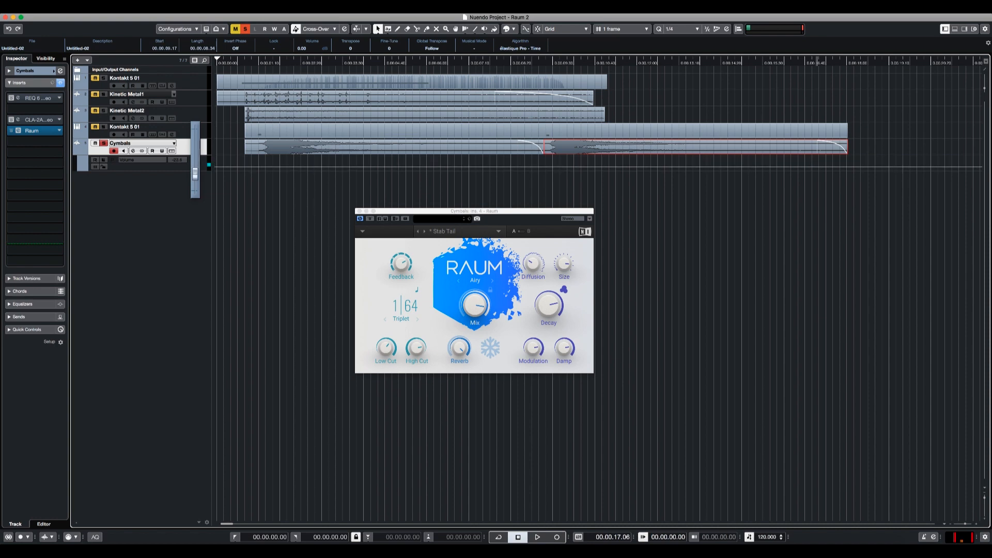
left_click(231, 61)
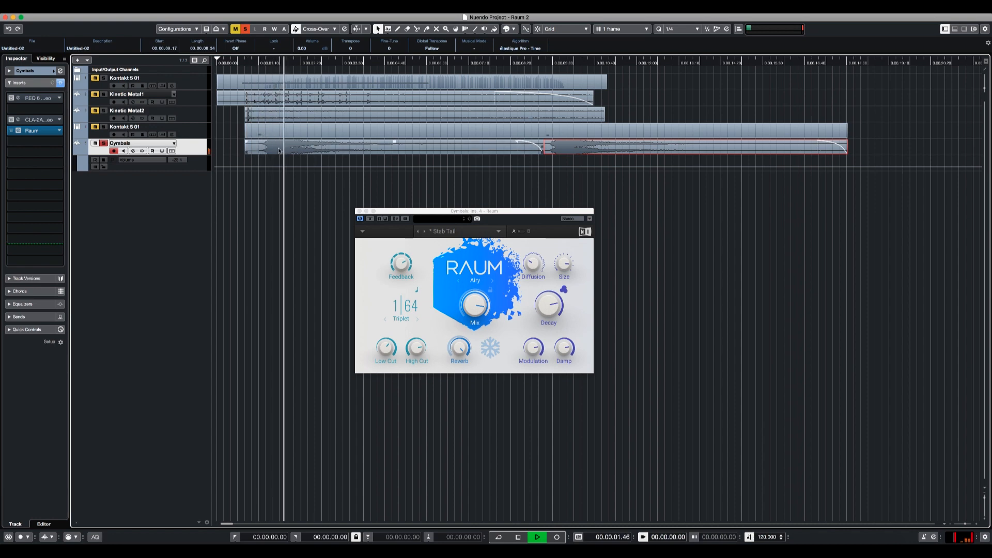
left_click_drag(177, 160, 184, 261)
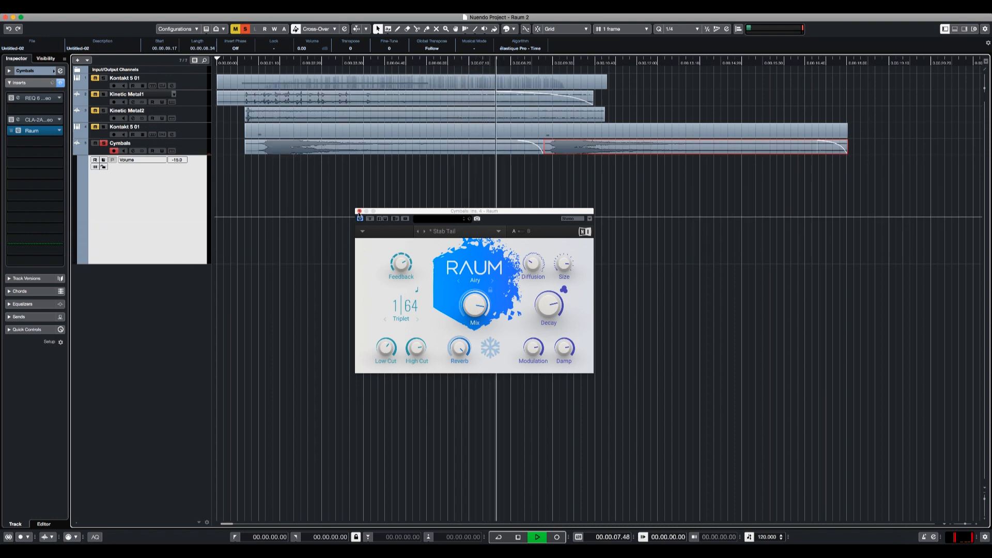
left_click(359, 211)
left_click(255, 231)
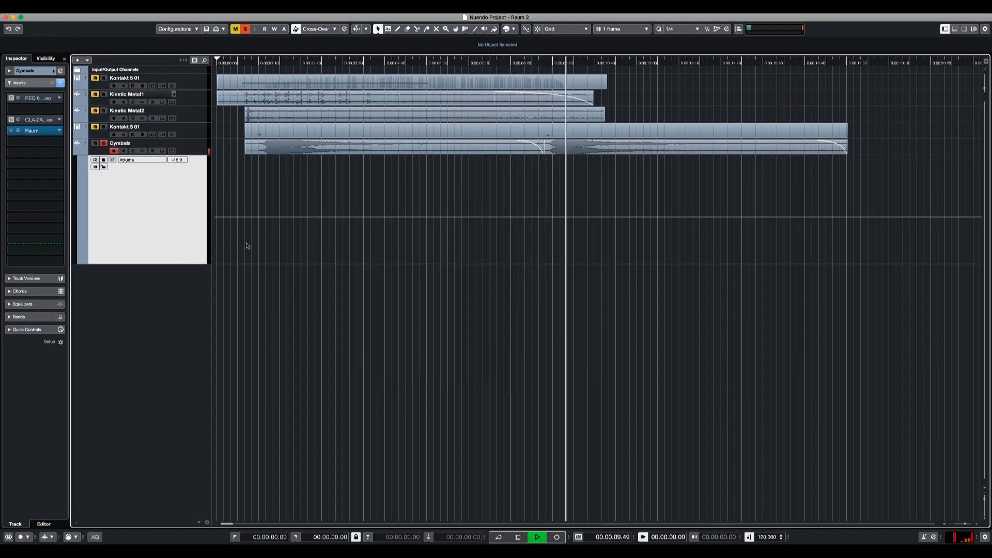
Add Cymbals volume points that hold the low level through the first hit and ramp up to -0.87 dB over its tail
left_click(248, 241)
left_click(262, 217)
left_click(306, 217)
mouse_move(314, 216)
left_mouse_down()
mouse_move(361, 206)
mouse_move(388, 186)
mouse_move(379, 185)
left_mouse_up()
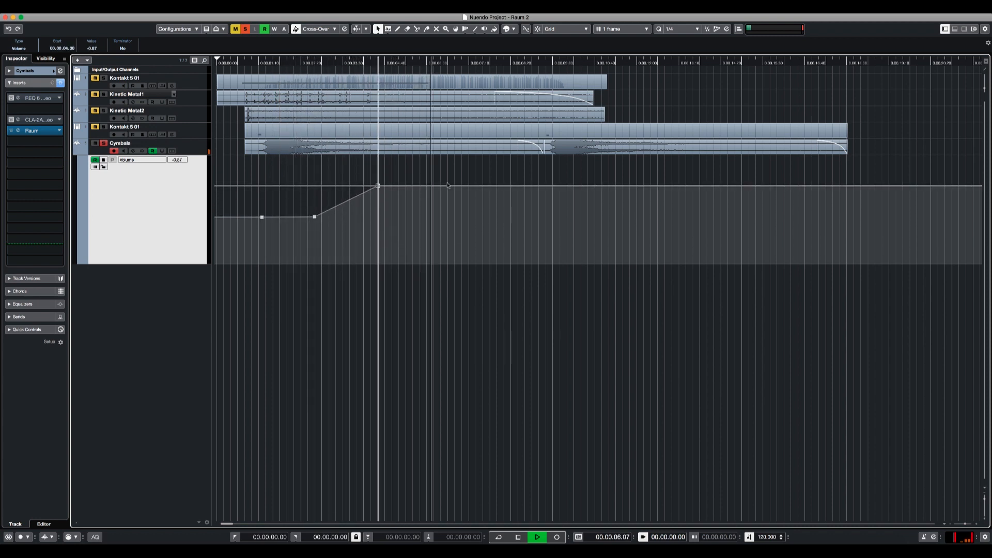
Dip the Cymbals volume automation at the second hit, ramp it back up over the tail, and play the result
left_click(547, 186)
mouse_move(559, 185)
left_mouse_down()
mouse_move(555, 222)
mouse_move(596, 222)
mouse_move(684, 182)
left_mouse_up()
left_click(536, 239)
left_click_drag(552, 206, 561, 224)
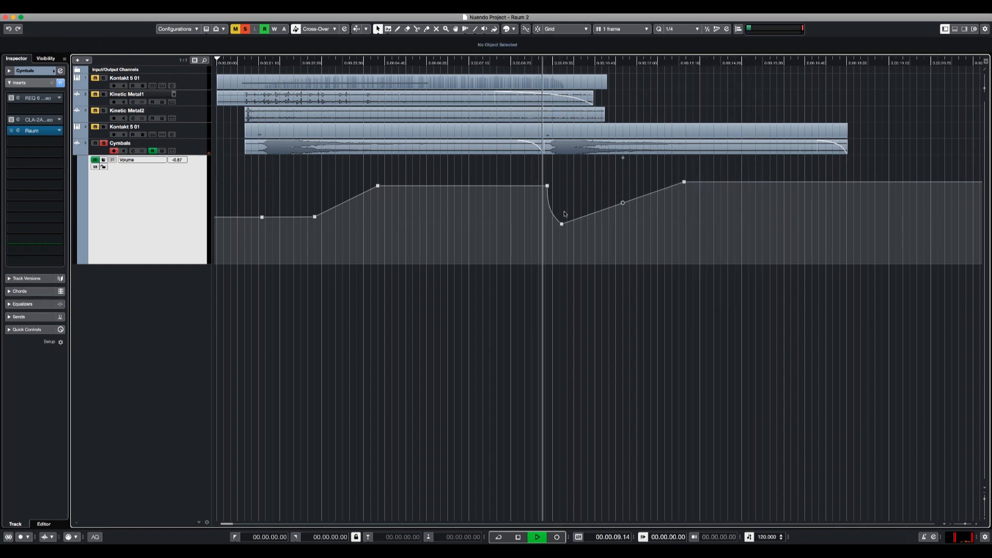
scroll(494, 233, "up", 4)
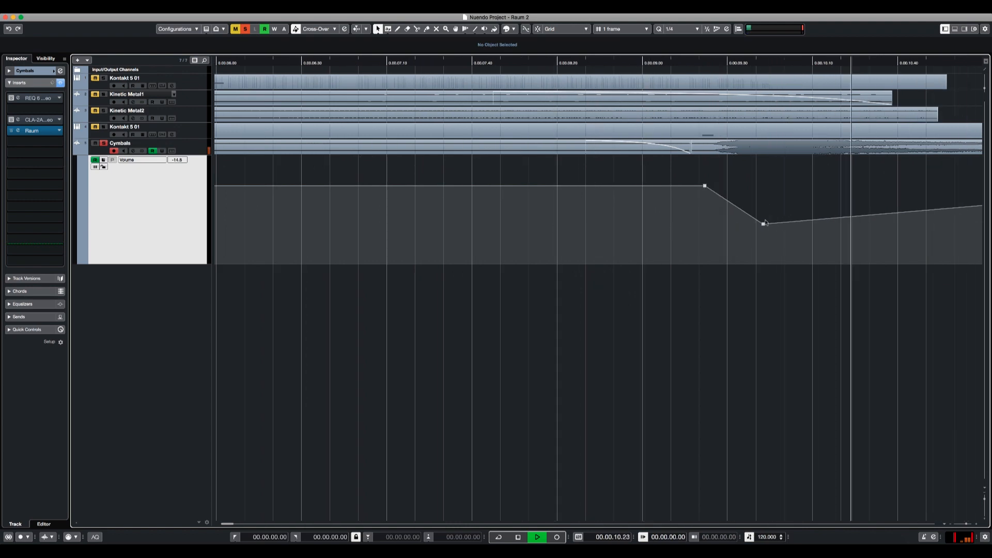
scroll(760, 220, "down", 8)
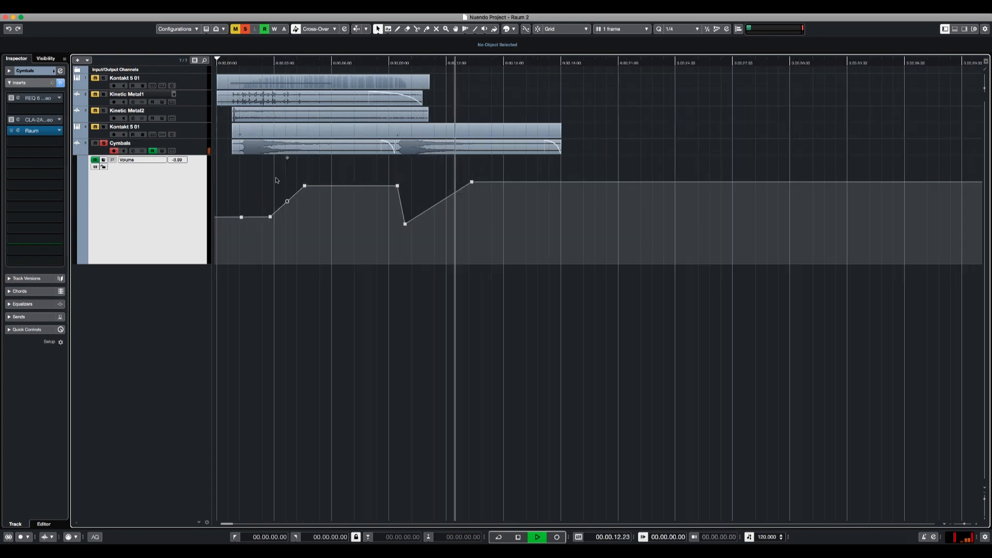
left_click(222, 235)
key("h")
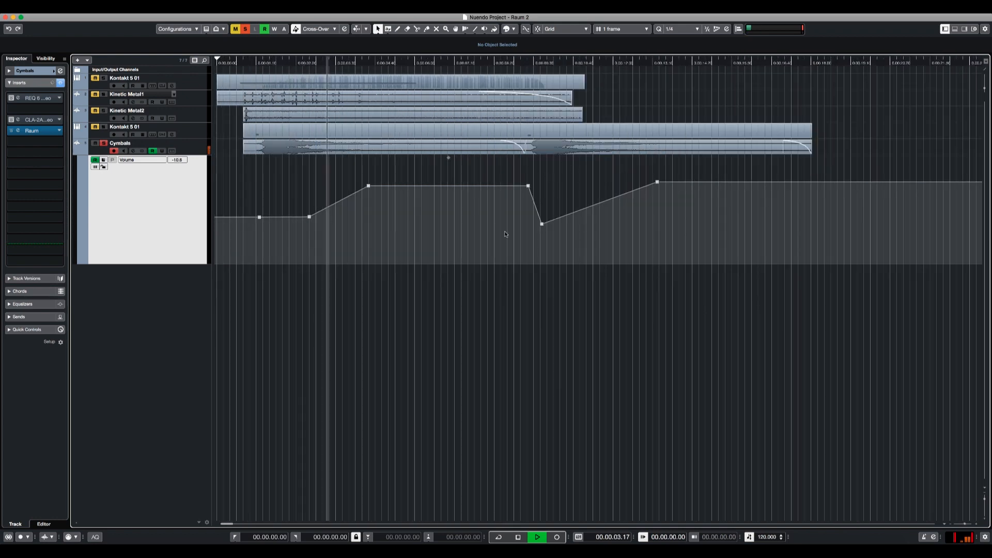
Hide the Cymbals automation lane, duplicate the Cymbals track, and move the second-hit clip onto the duplicate
key("space")
left_click(76, 153)
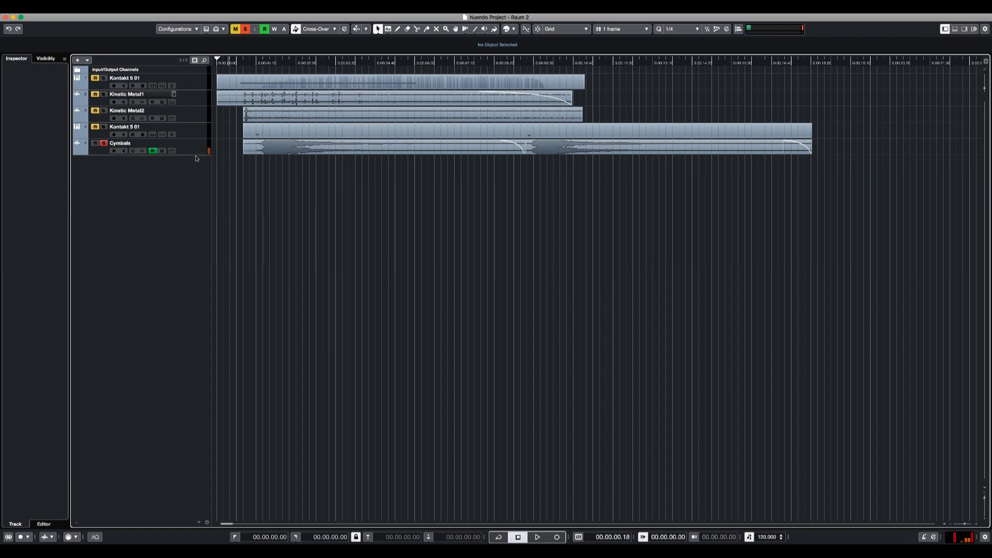
left_click(180, 150)
left_click(434, 150)
left_click_drag(262, 179, 391, 149)
left_click_drag(525, 197, 568, 160)
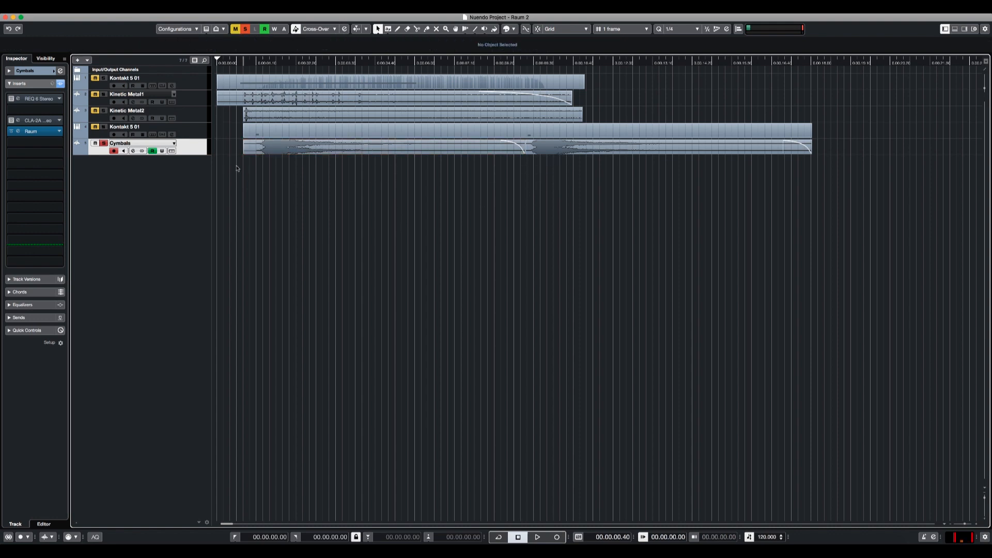
left_click_drag(548, 152, 549, 169)
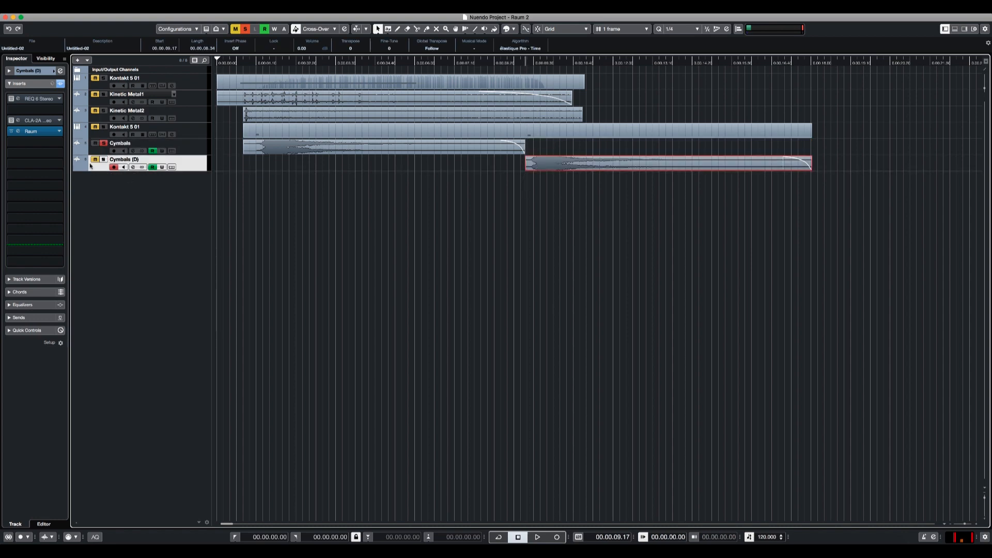
Show the volume automation of Cymbals (D), slide its clip earlier to start at 00.00.06.09, and play the overlap
left_click(78, 168)
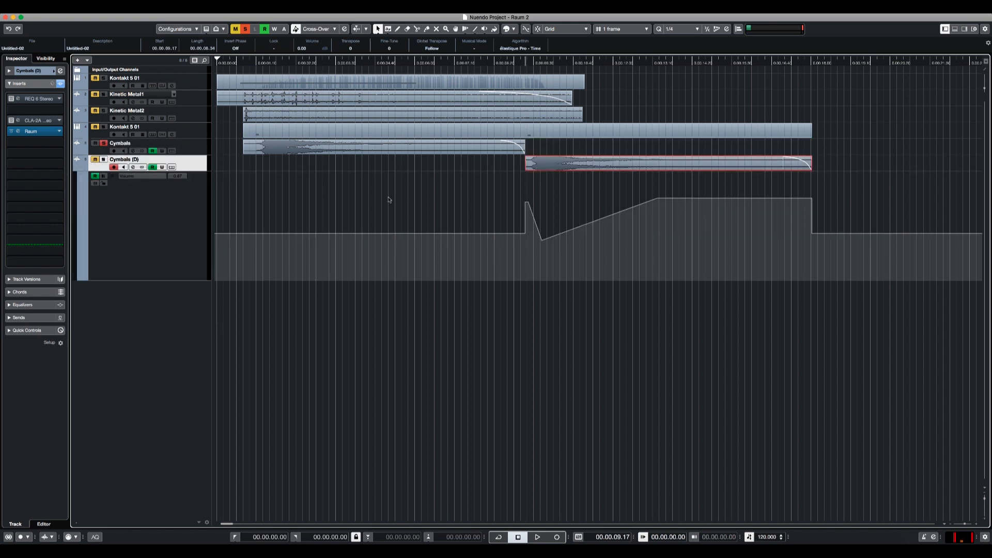
left_click_drag(583, 169, 480, 169)
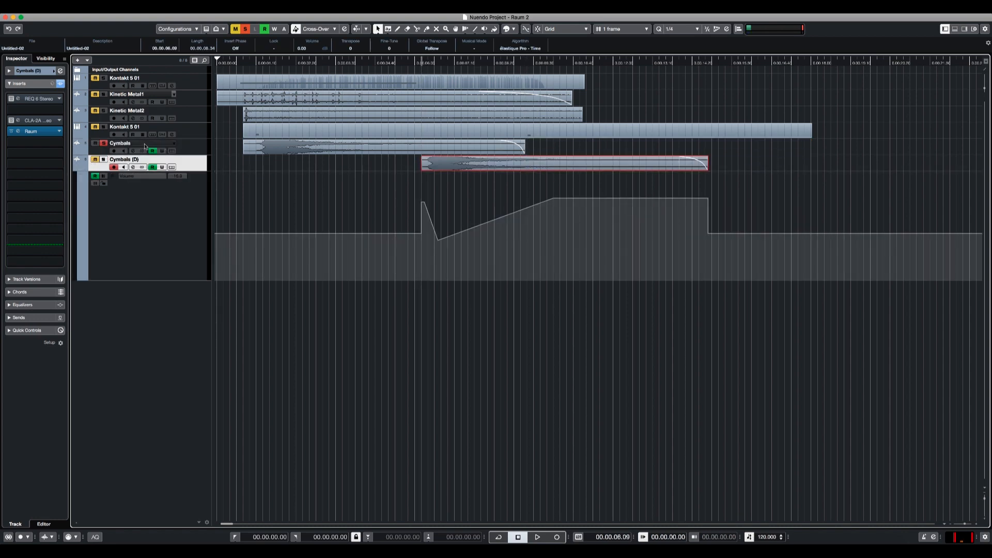
left_click(77, 148)
left_click(77, 149)
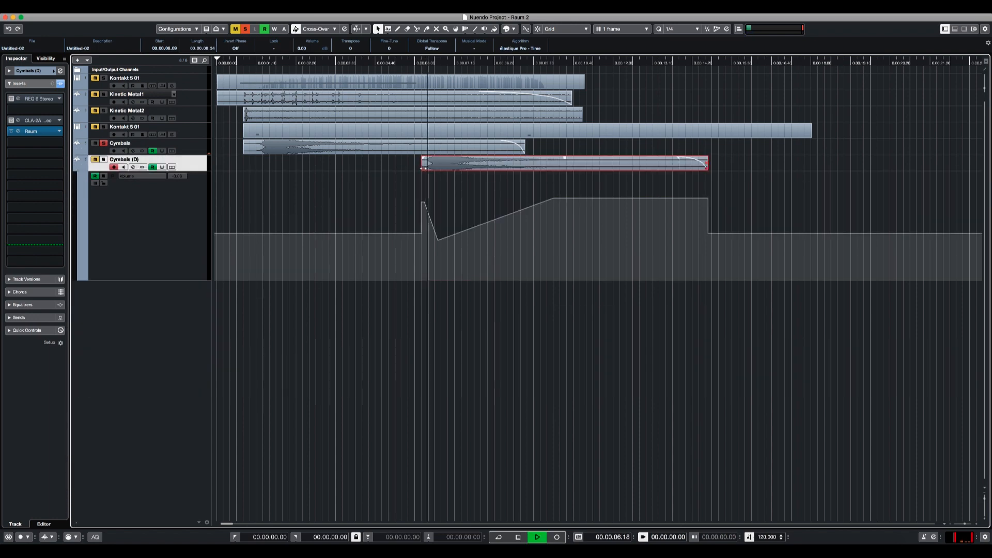
left_click(377, 172)
left_click(240, 176)
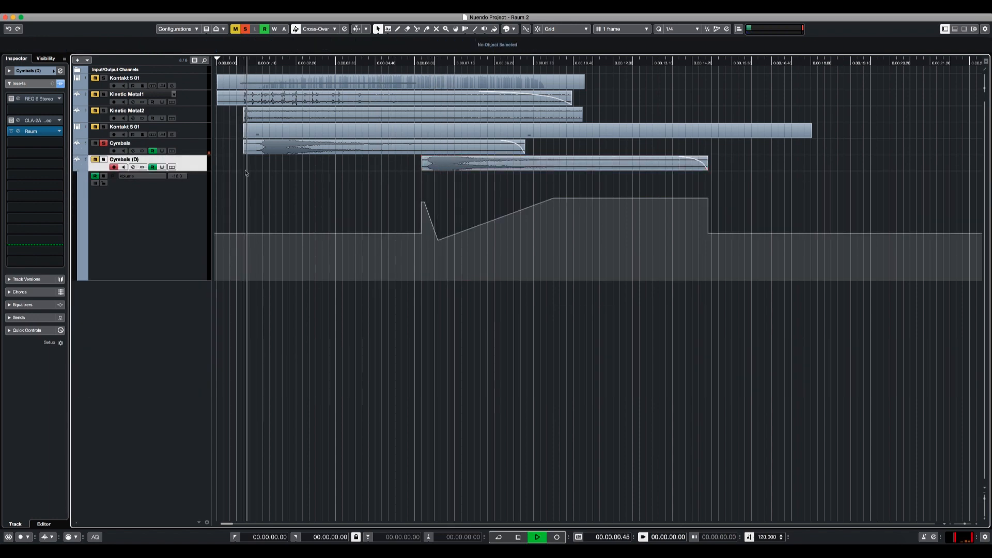
Solo Cymbals (D), reposition its clip to start at 00.00.08.31 during playback, and hide its automation lane
left_click(104, 159)
left_click_drag(472, 164, 444, 166)
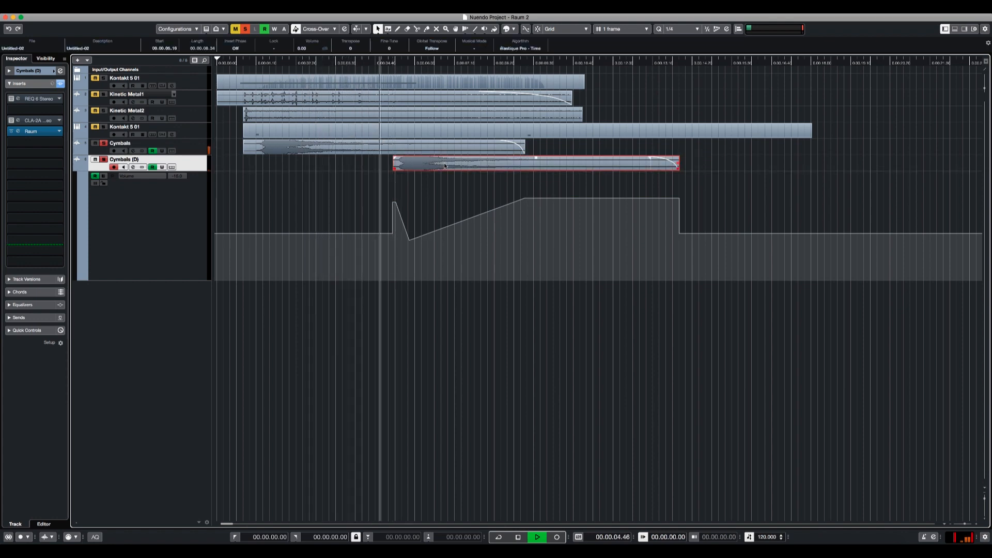
left_click_drag(444, 165, 541, 170)
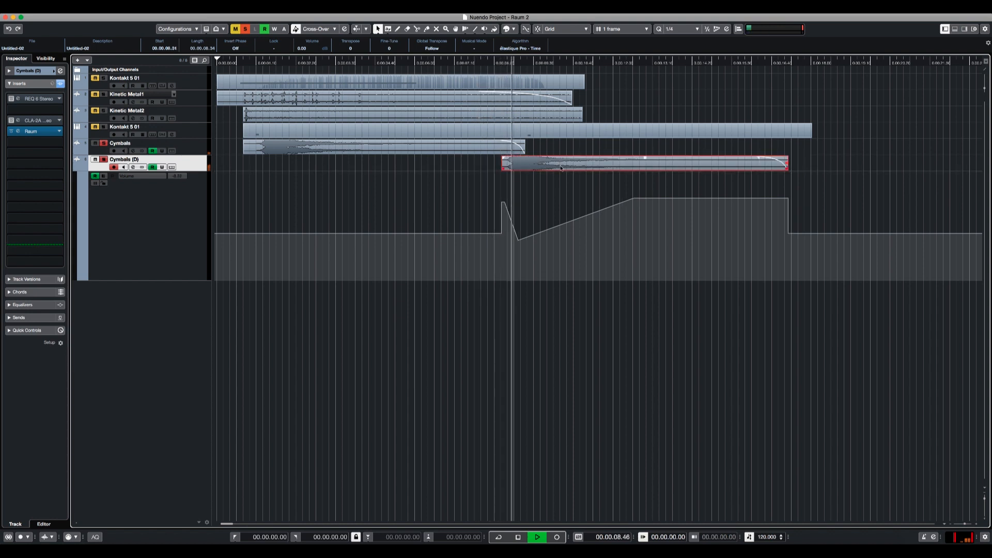
key("space")
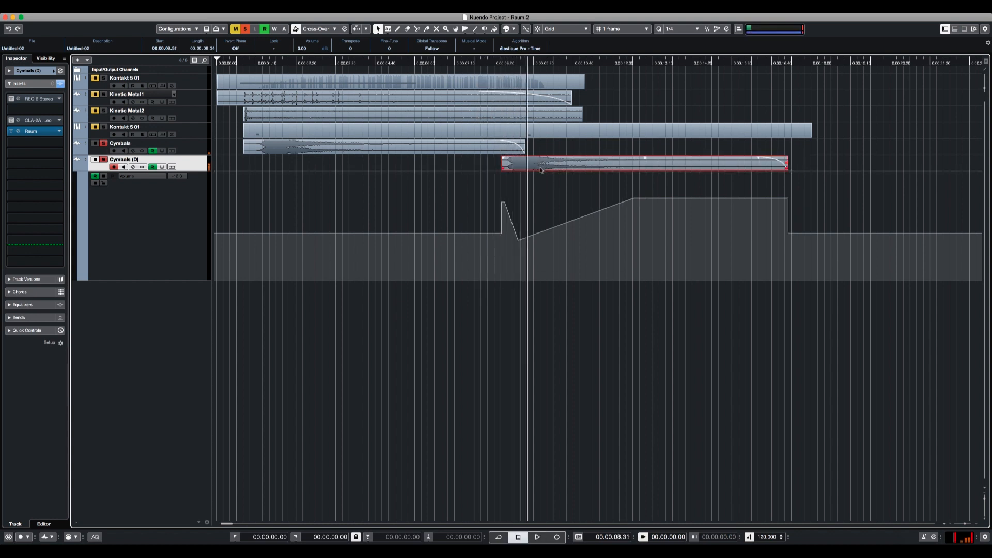
left_click(75, 167)
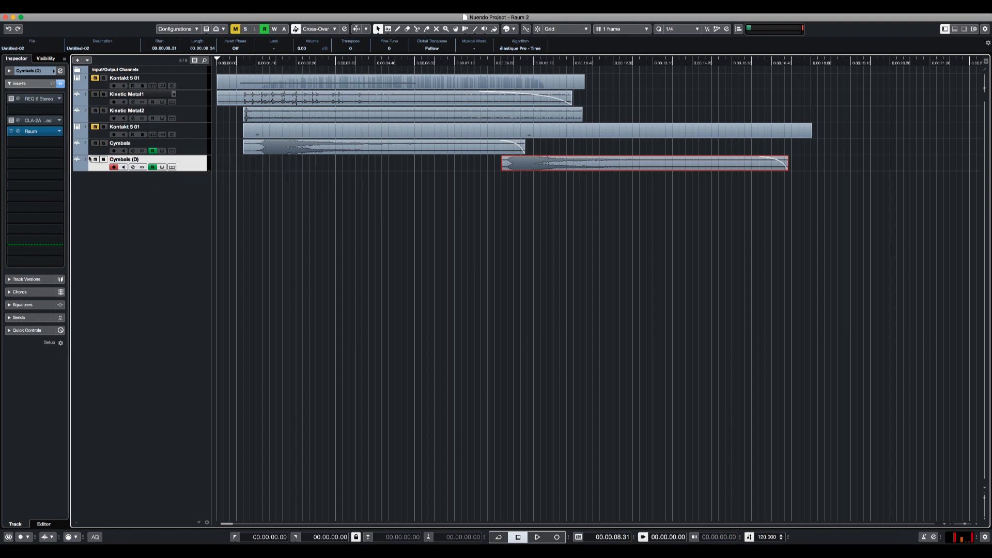
Add a Kontakt 5 instrument track, load the Alicia's Keys piano, and test a low note
right_click(172, 217)
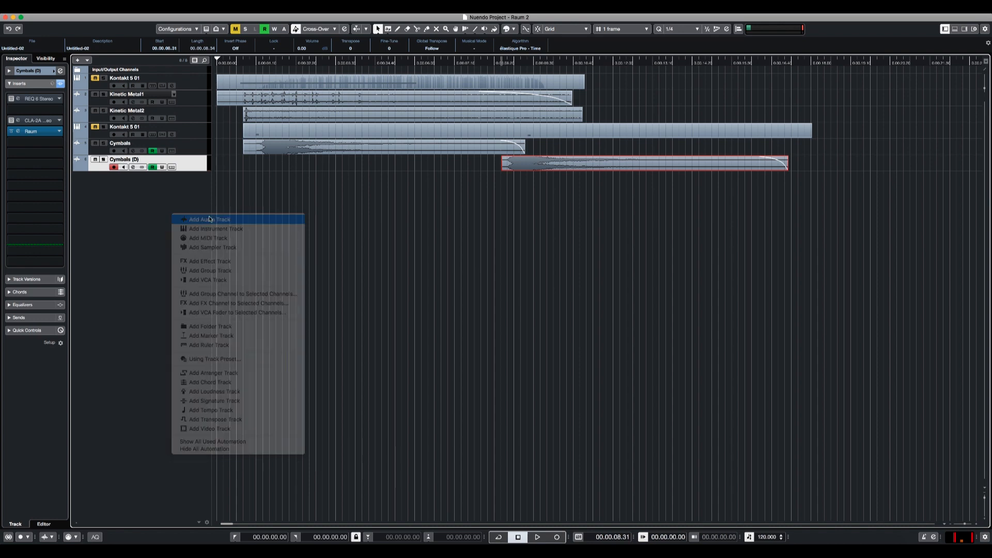
left_click(212, 220)
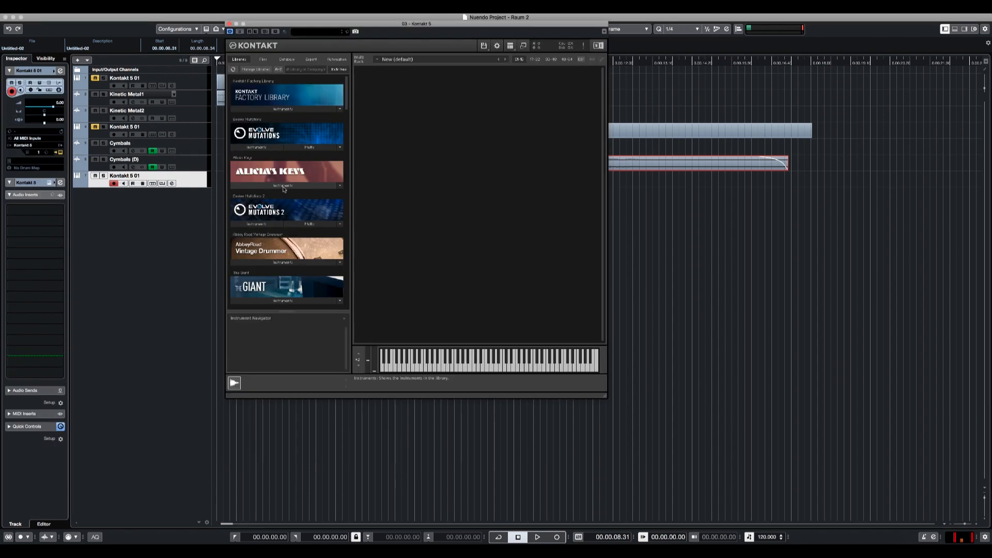
left_click(283, 186)
left_click_drag(256, 195, 504, 160)
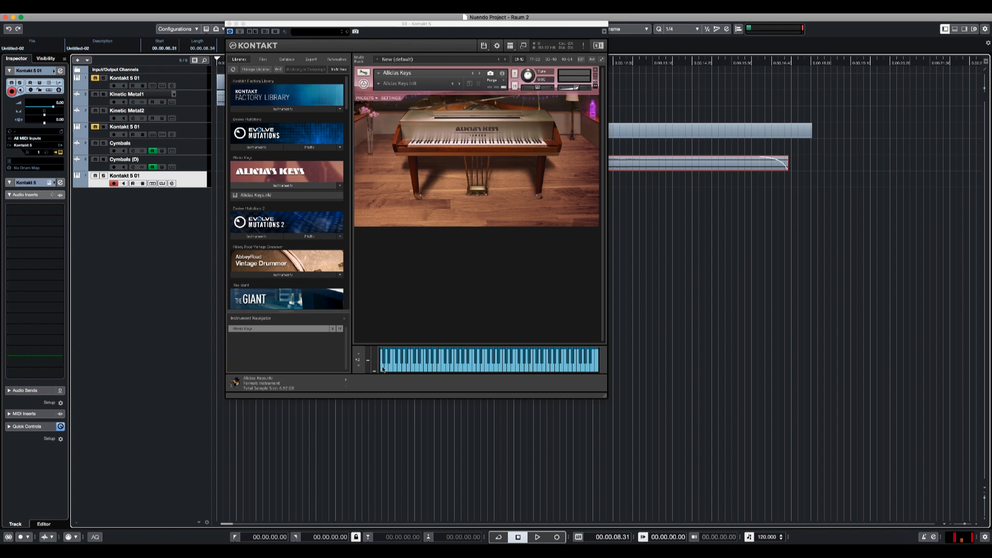
left_click(382, 370)
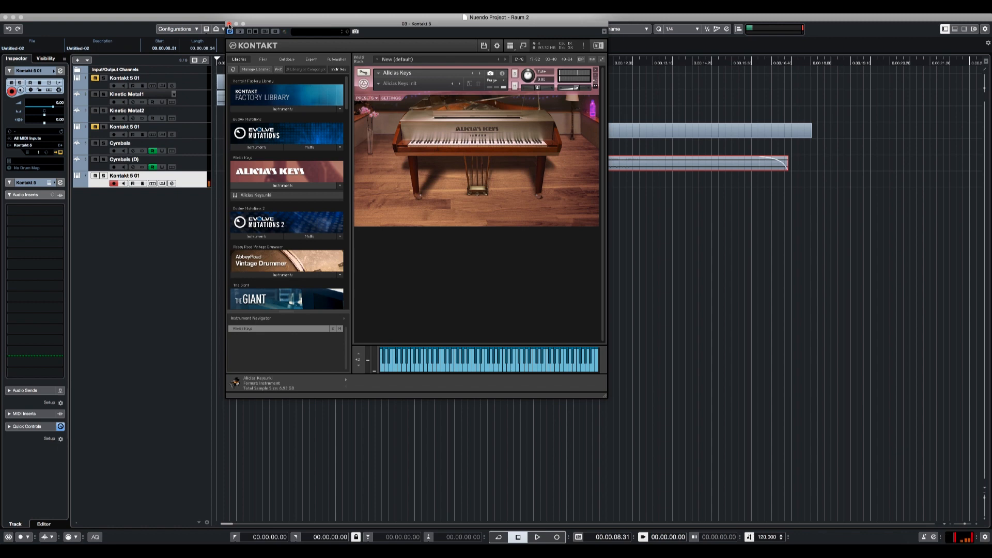
Record a piano part on the new Kontakt track, close the instrument window, and stop the transport
key("KP_Multiply")
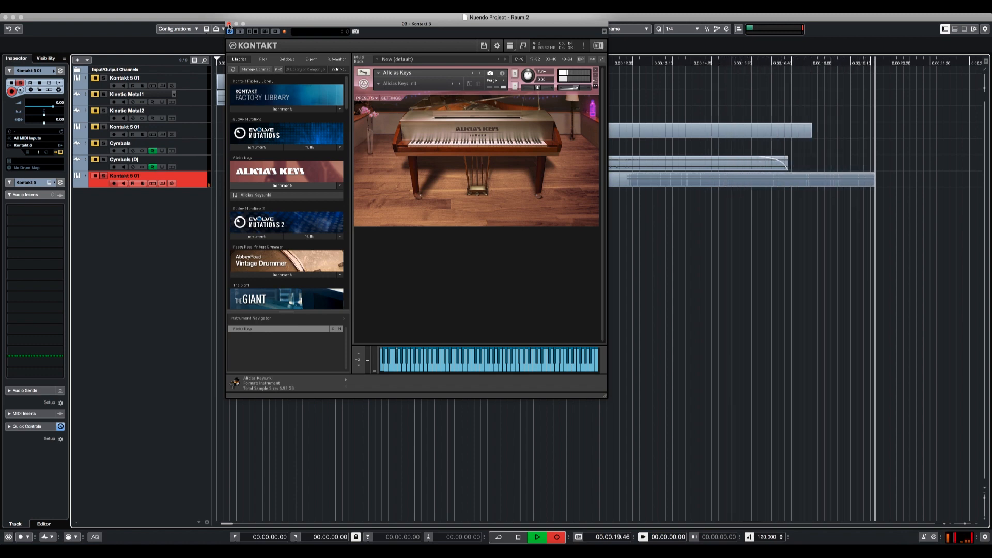
left_click(229, 24)
key("space")
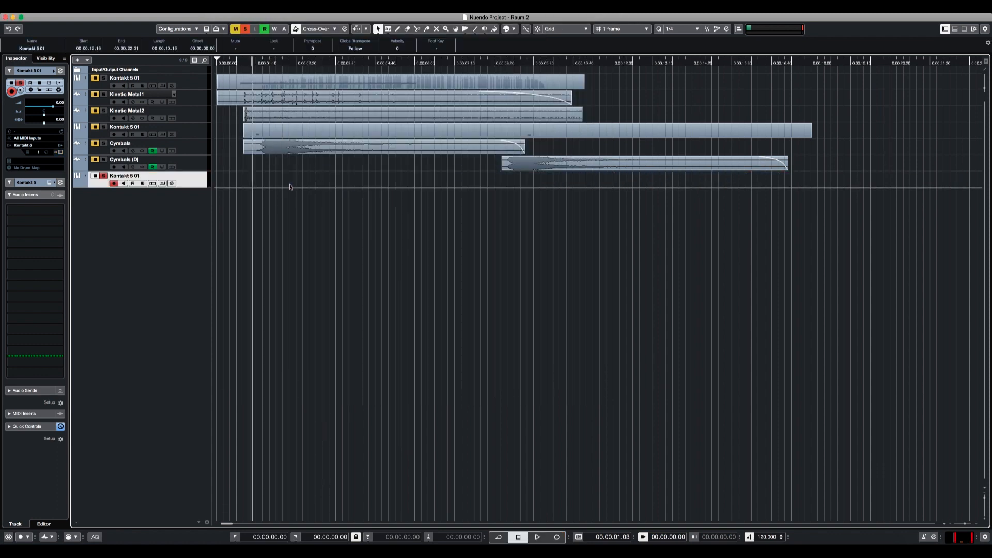
Render the recorded piano part, positioned at 00.00.01.03, to a new audio track and audition it soloed
key("alt+r")
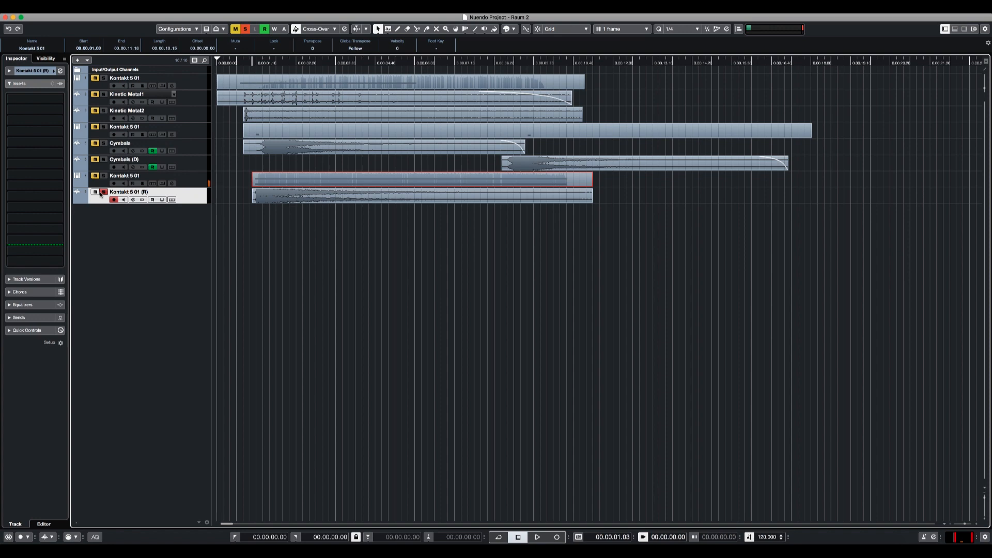
key("space")
key("g")
scroll(232, 246, "up", 2)
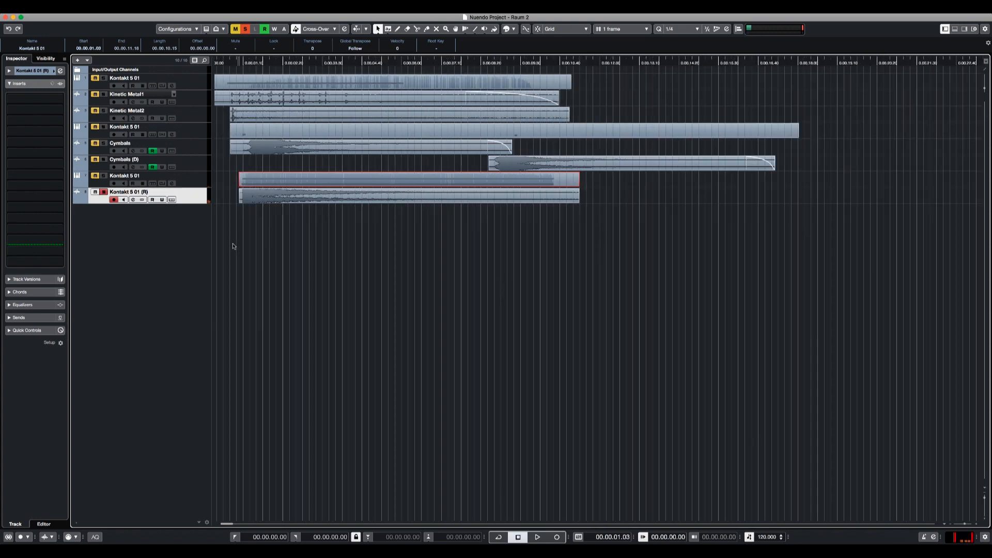
Insert the Raum reverb in the first insert slot of the rendered piano track and play the result
key("e")
left_click(309, 235)
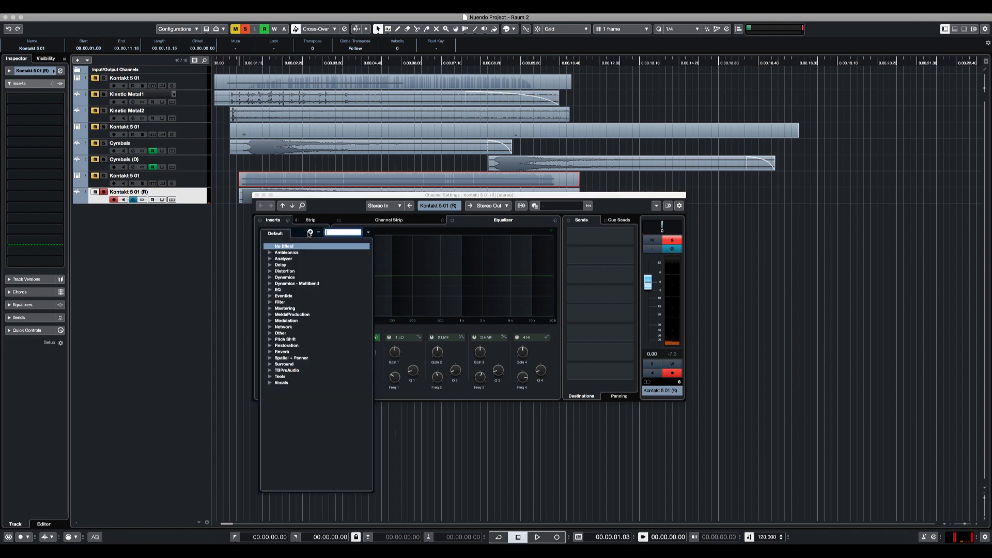
type("raum")
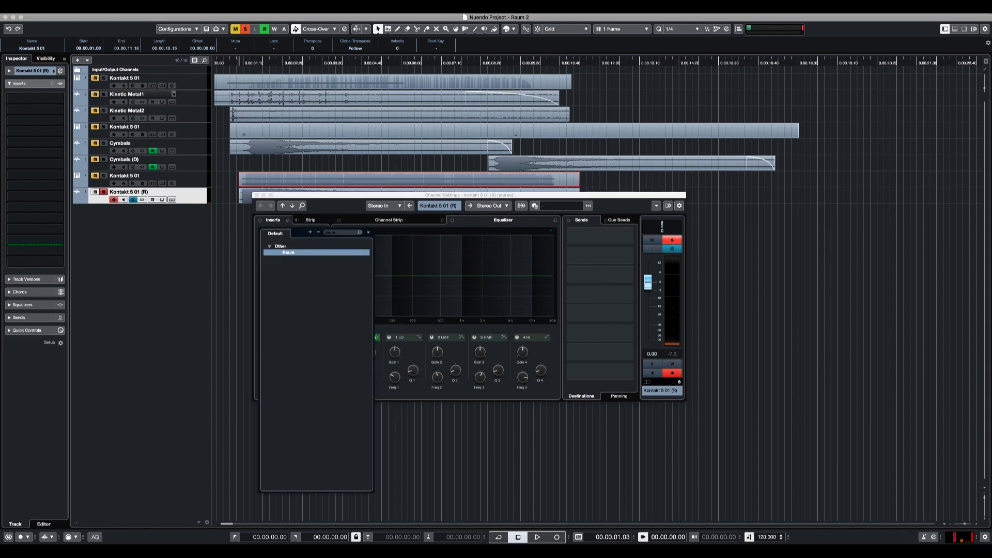
key("Return")
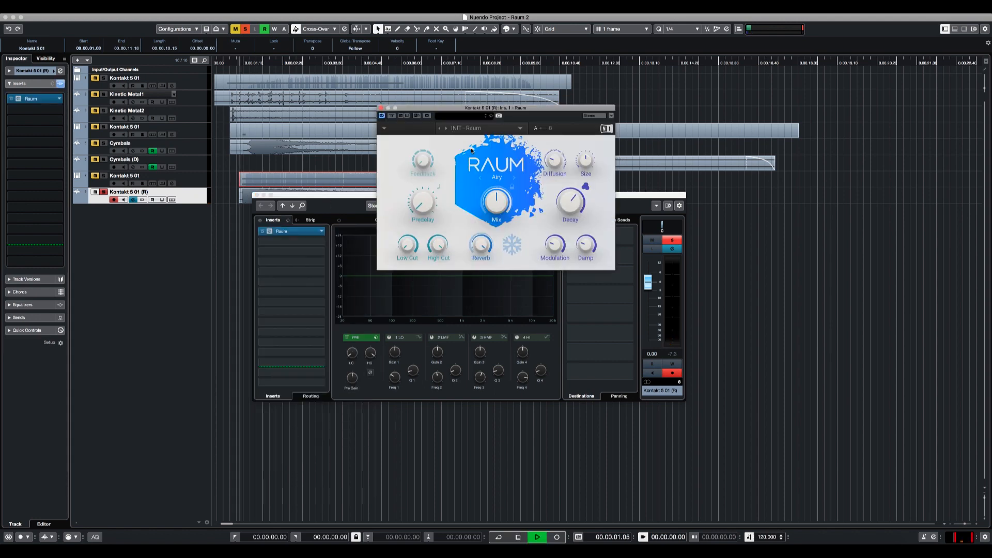
key("space")
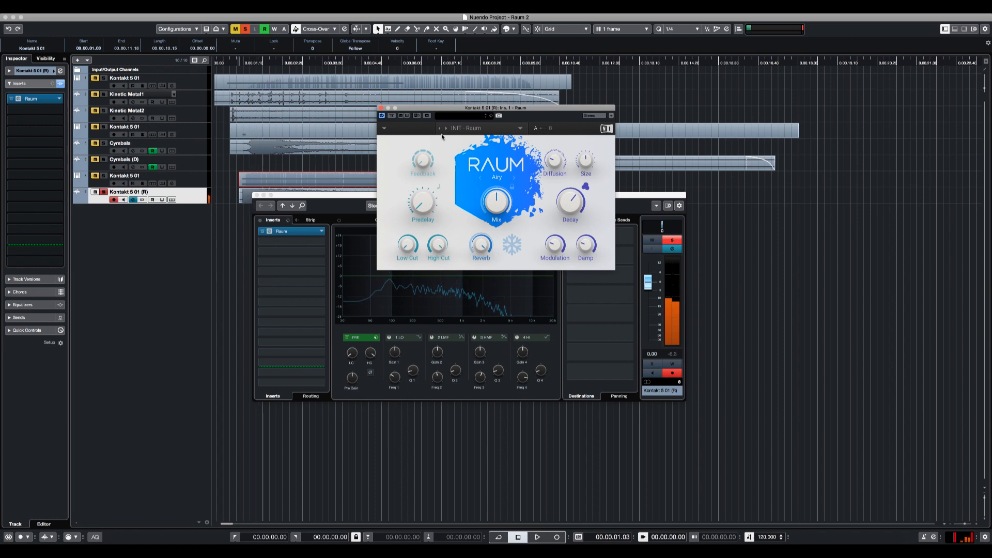
key("space")
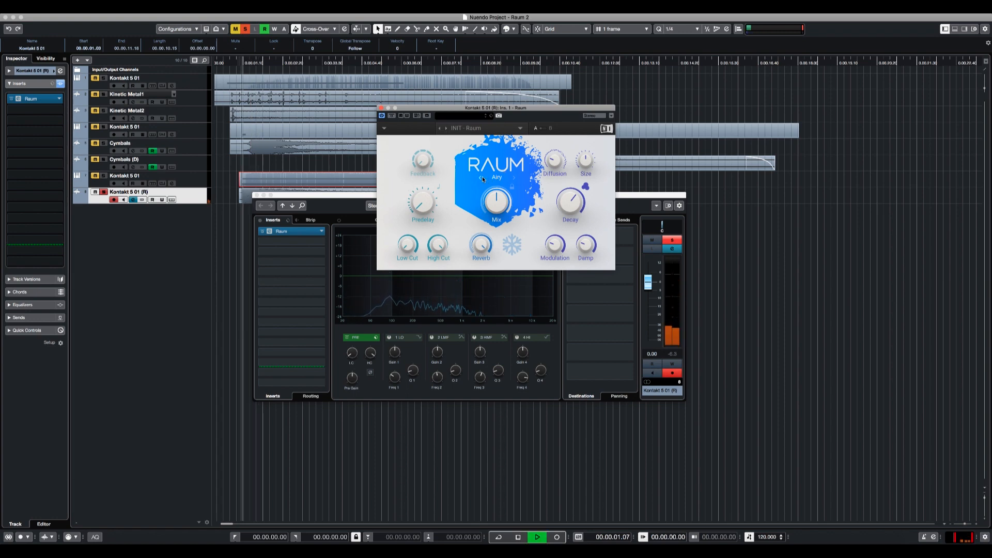
Switch Raum from the Airy to the Grounded algorithm and audition the piano
left_click(481, 177)
key("space")
key("space")
key("space")
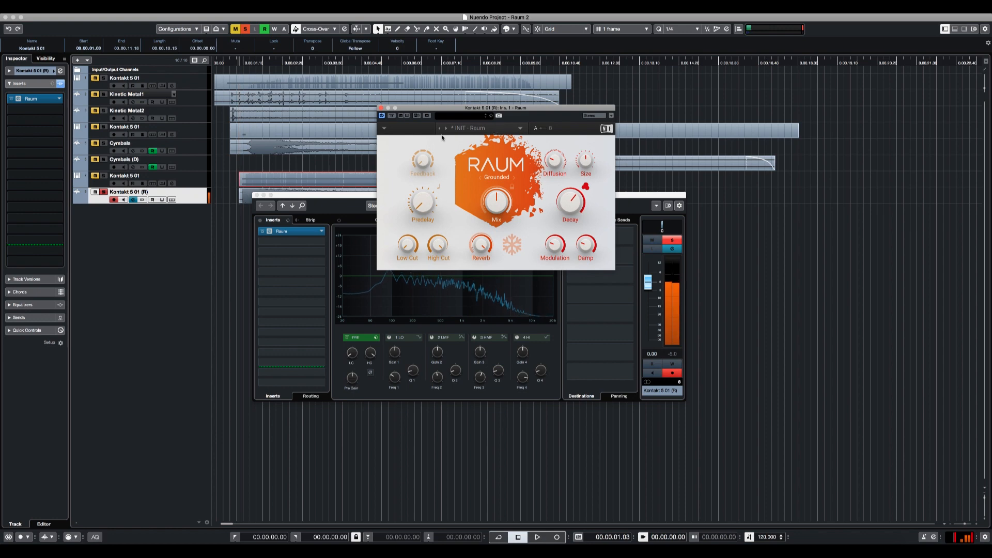
Load Raum's Ghostly Resonance preset from the Creative factory presets and play the piano through it
left_click(447, 129)
left_click(470, 128)
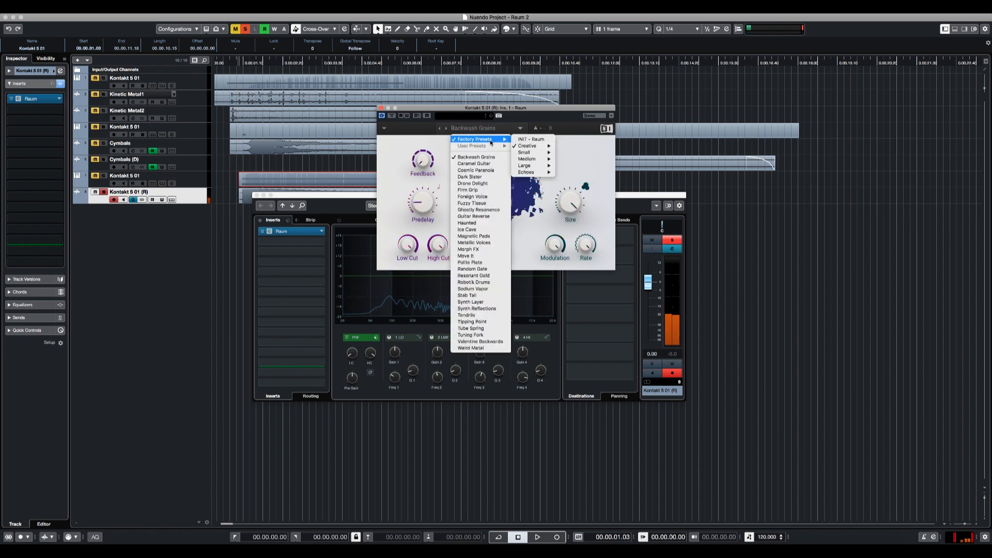
mouse_move(489, 140)
mouse_move(529, 146)
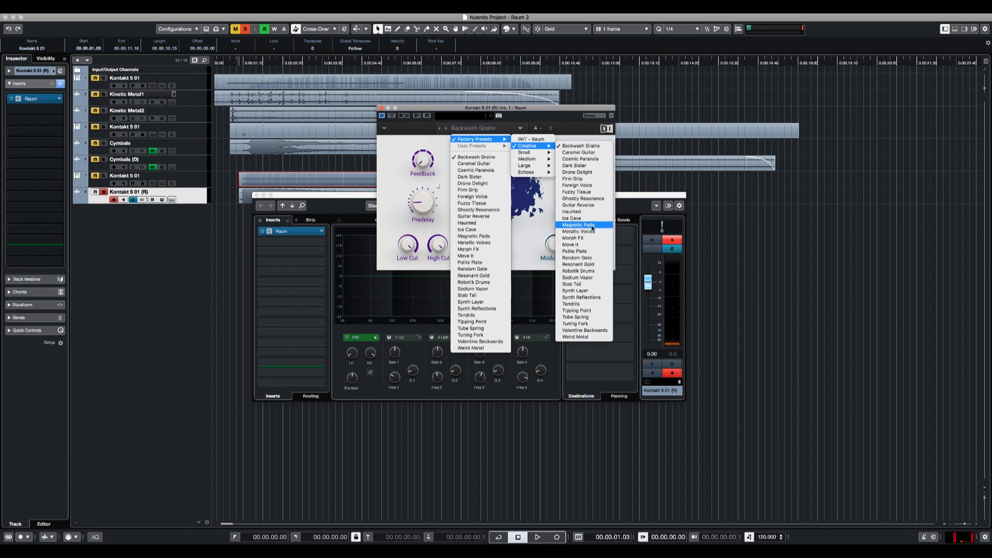
left_click(591, 200)
key("space")
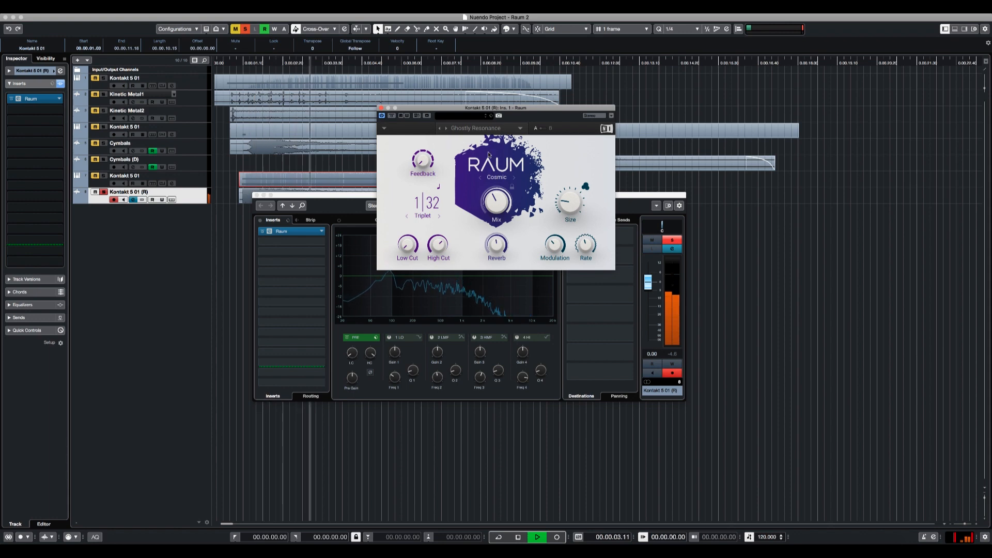
Step forward through Raum's presets, auditioning Haunted, Ice Cave and Magnetic Pads during playback, and settle on Morph FX
left_click(446, 129)
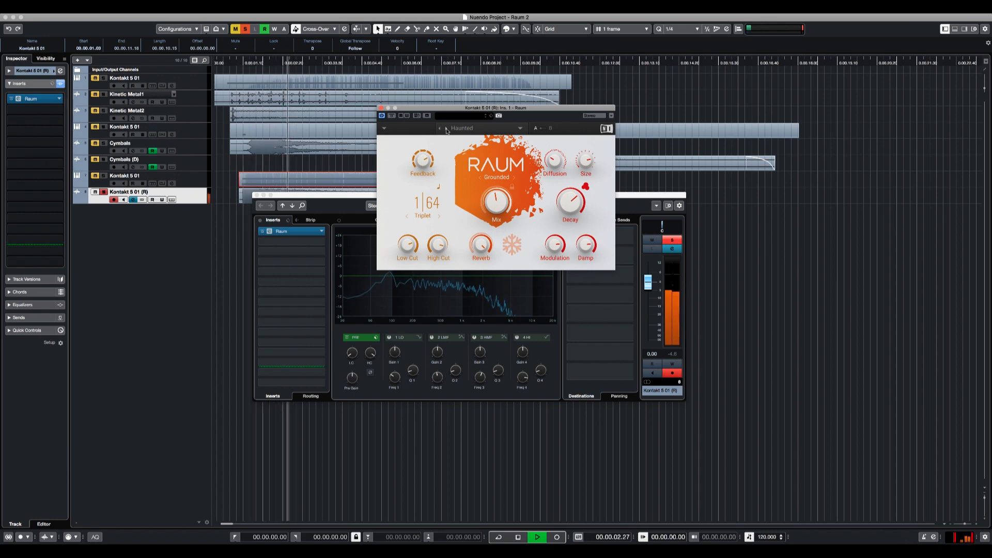
left_click(446, 129)
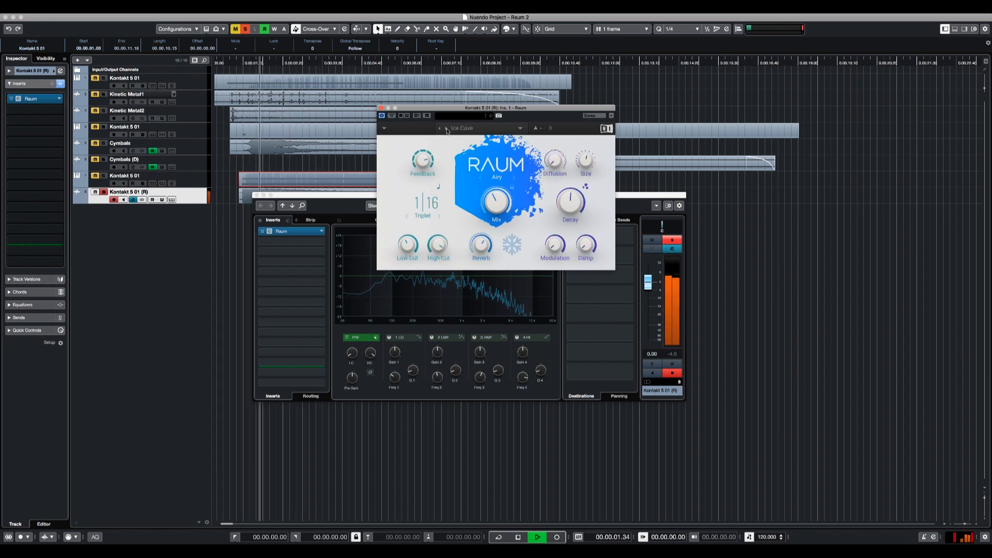
left_click(446, 128)
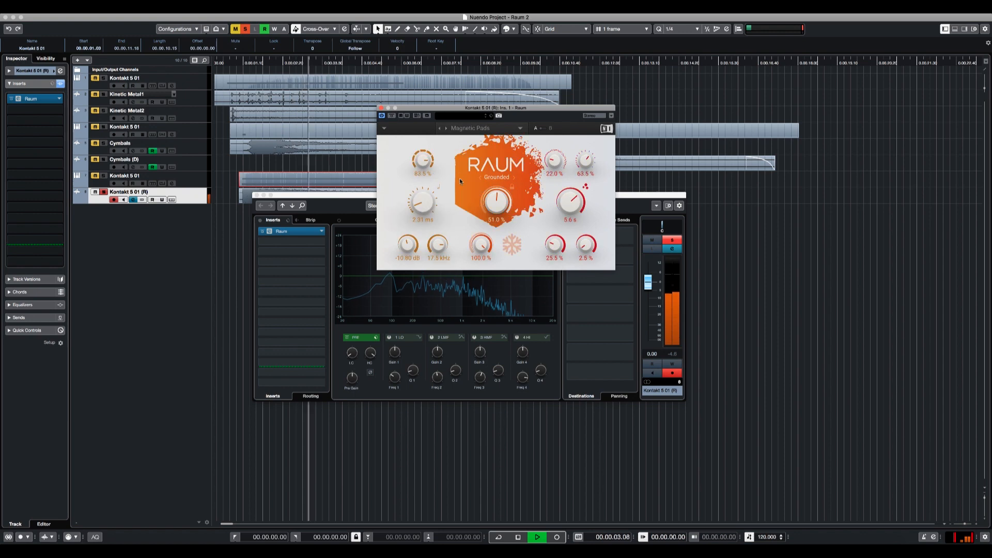
left_click(446, 128)
left_click(446, 128)
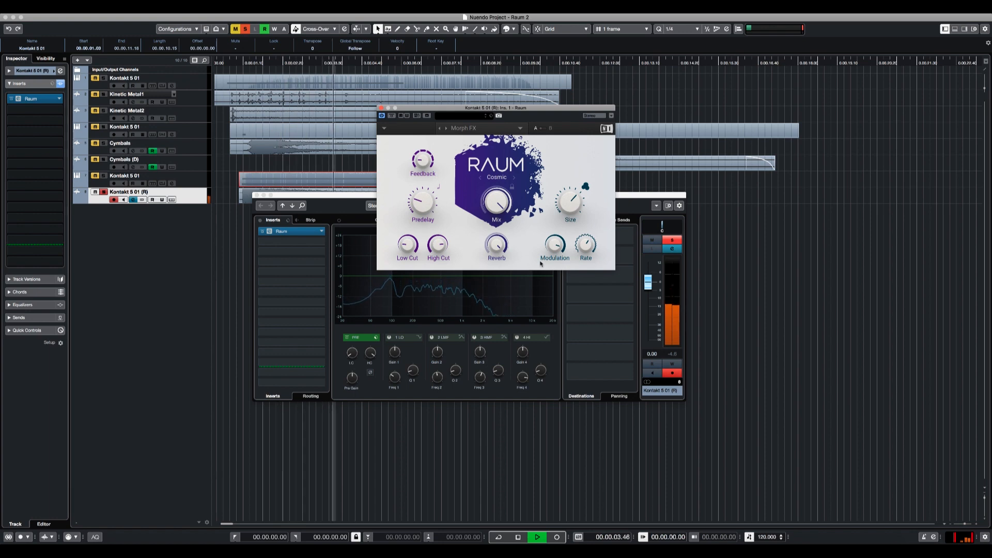
Lower Raum's modulation to 18.5 % on the rendered piano track, replaying the clip to judge the change
key("space")
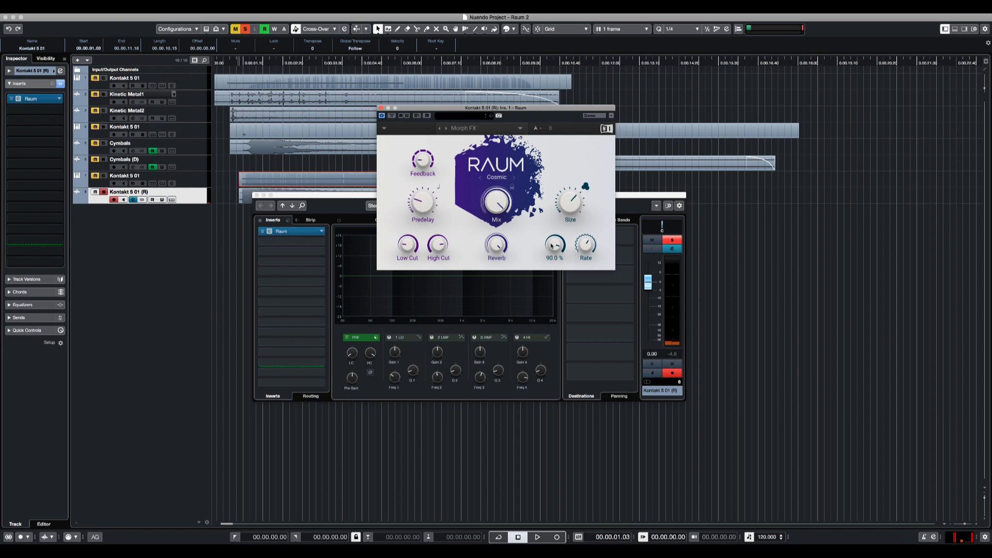
key("space")
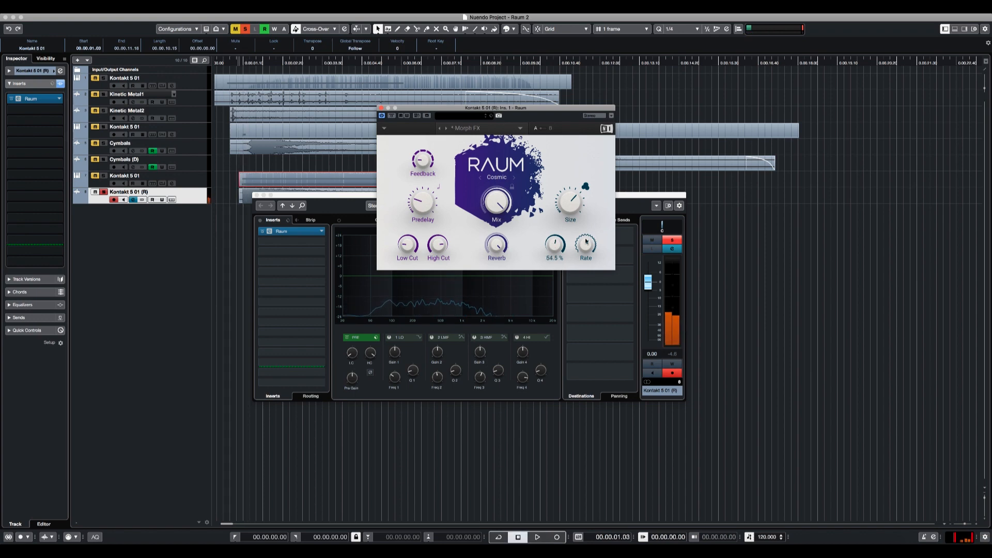
key("space")
mouse_move(553, 244)
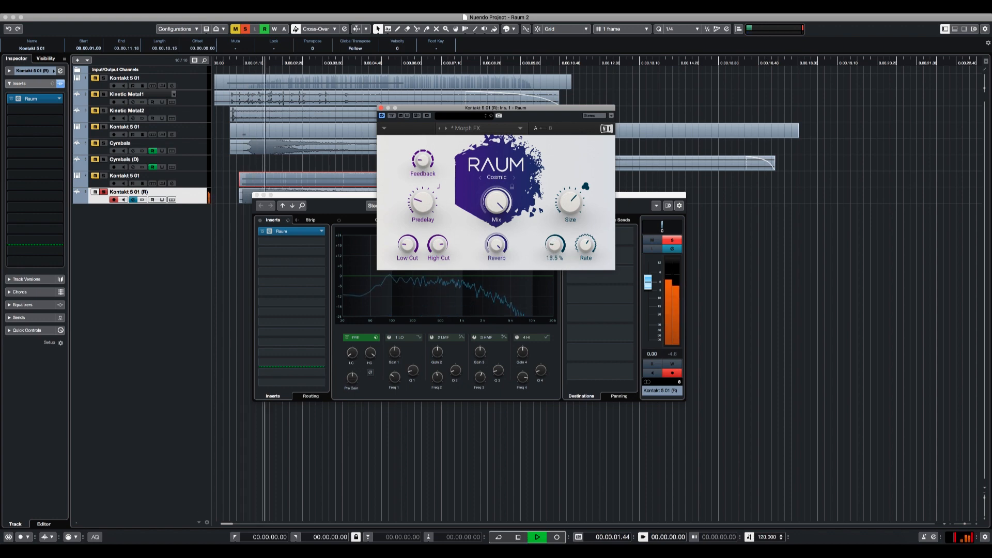
Raise Raum's size to 77.5 %, audition the piano through it, and close the plug-in and channel settings windows
mouse_move(577, 208)
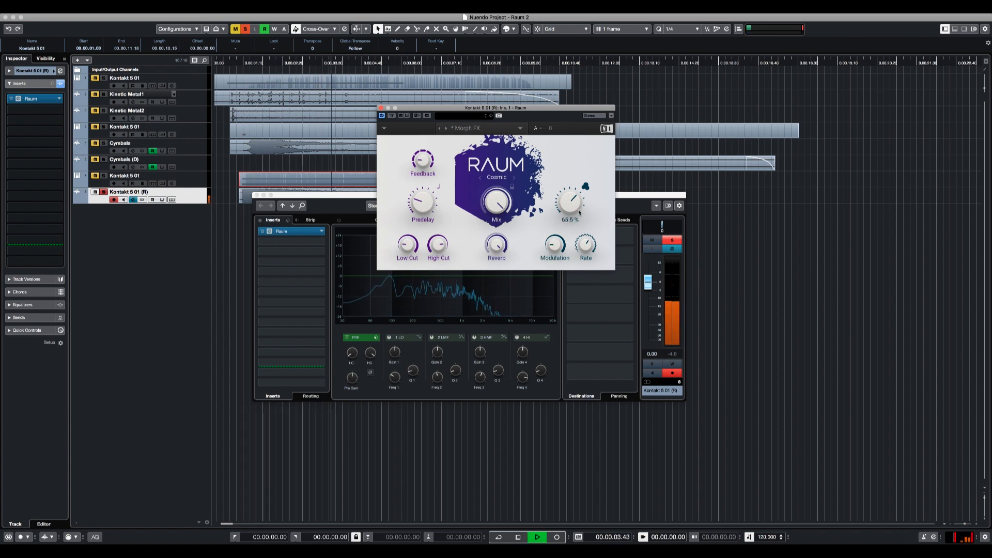
key("space")
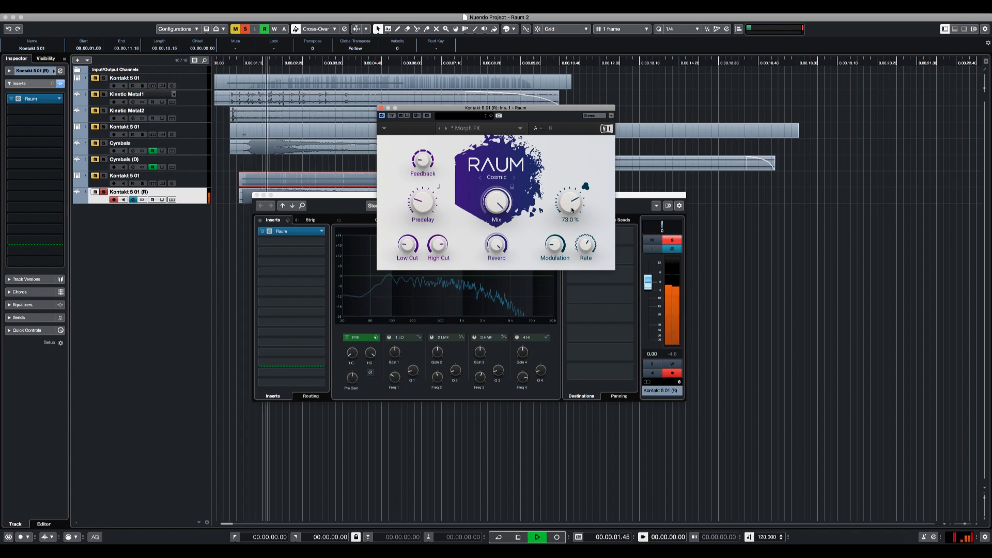
left_click_drag(572, 211, 572, 201)
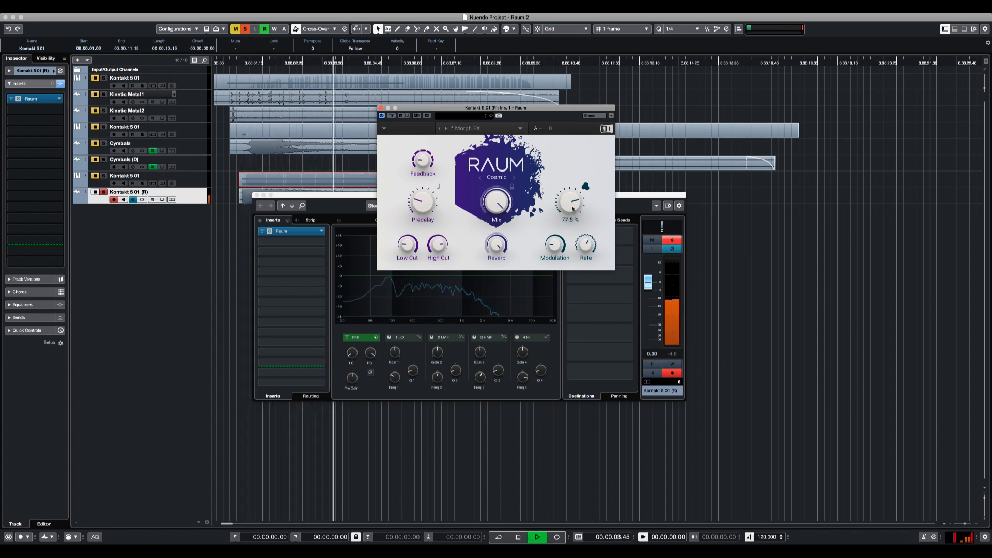
key("space")
key("space")
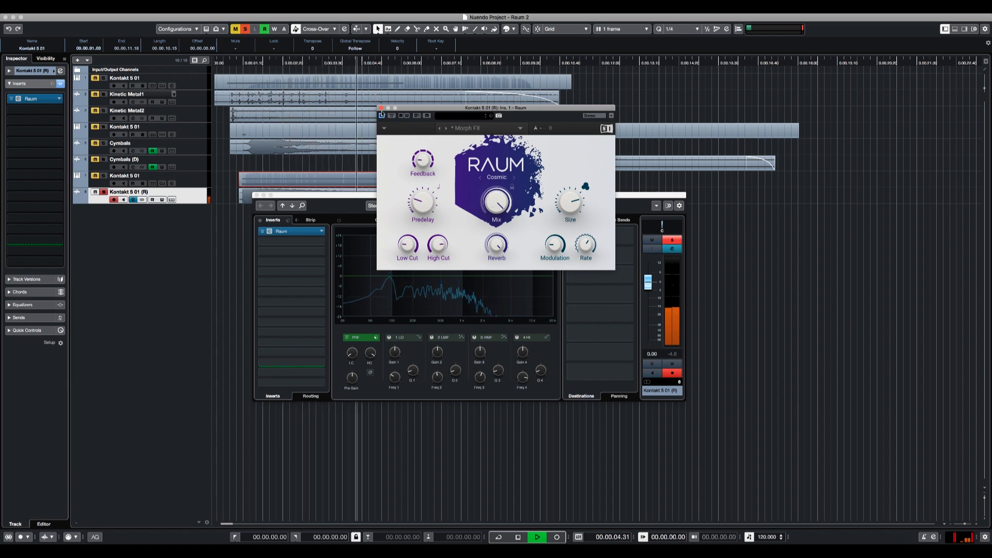
left_click(381, 108)
left_click(257, 195)
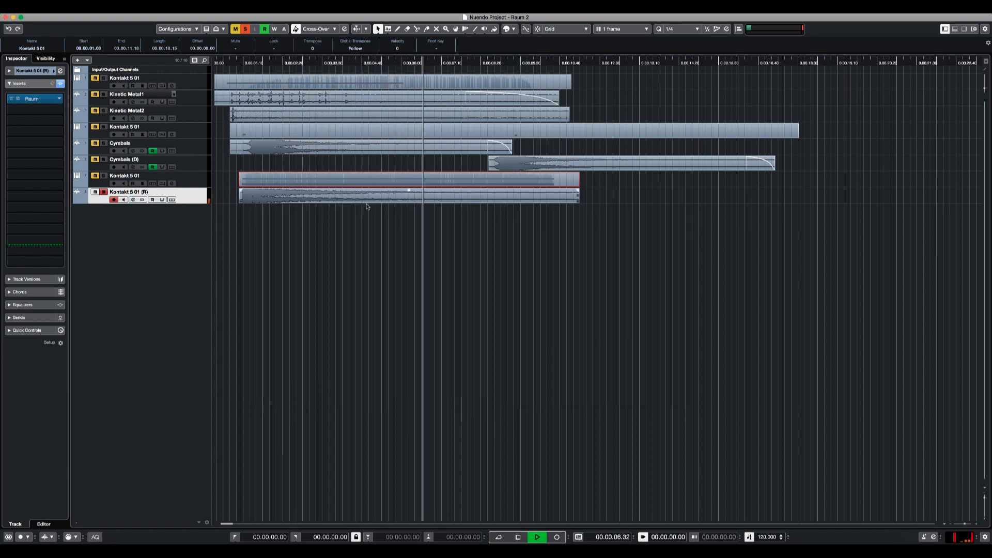
Time-stretch the rendered piano clip to a length of about 13 seconds by extending its end
key("g")
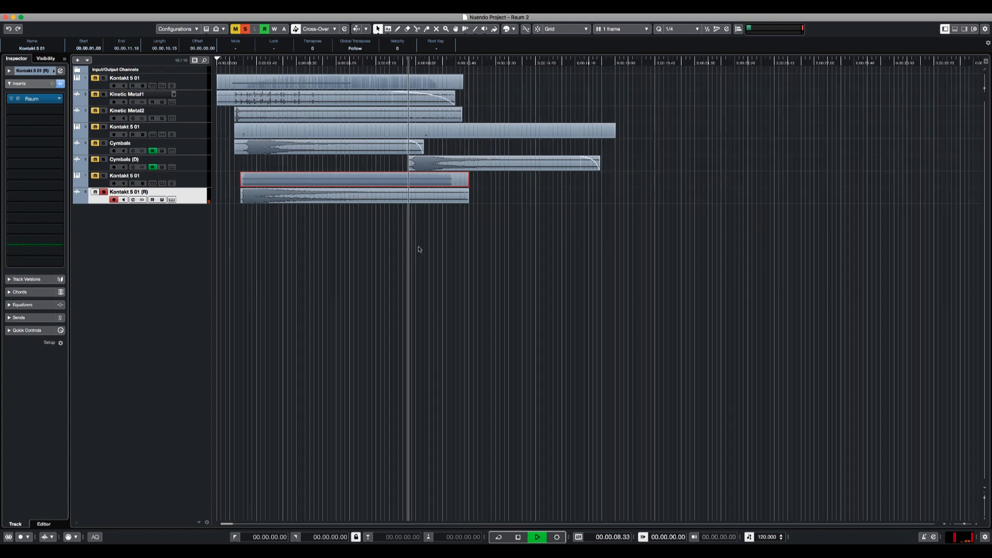
left_click_drag(467, 205, 558, 174)
key("space")
left_click(464, 204)
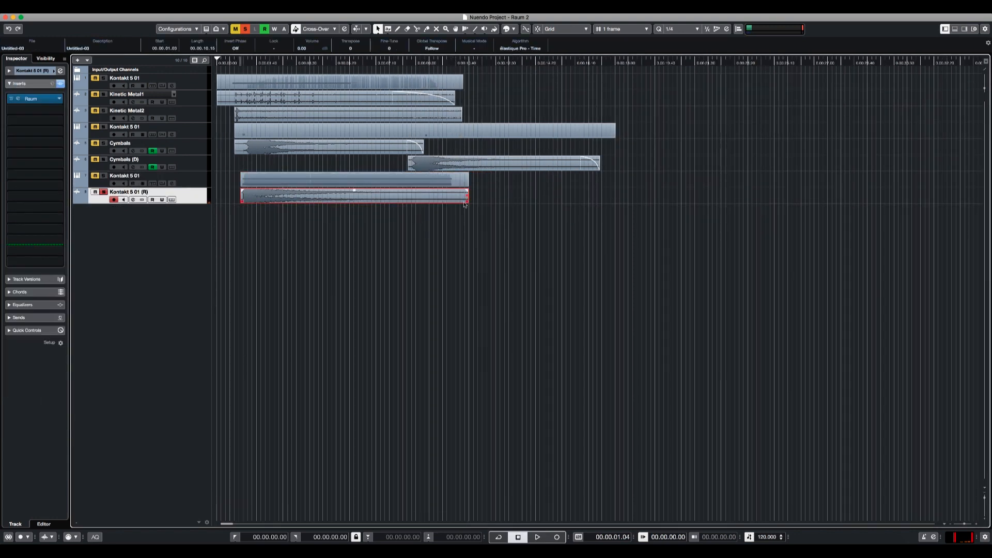
left_click_drag(467, 203, 540, 202)
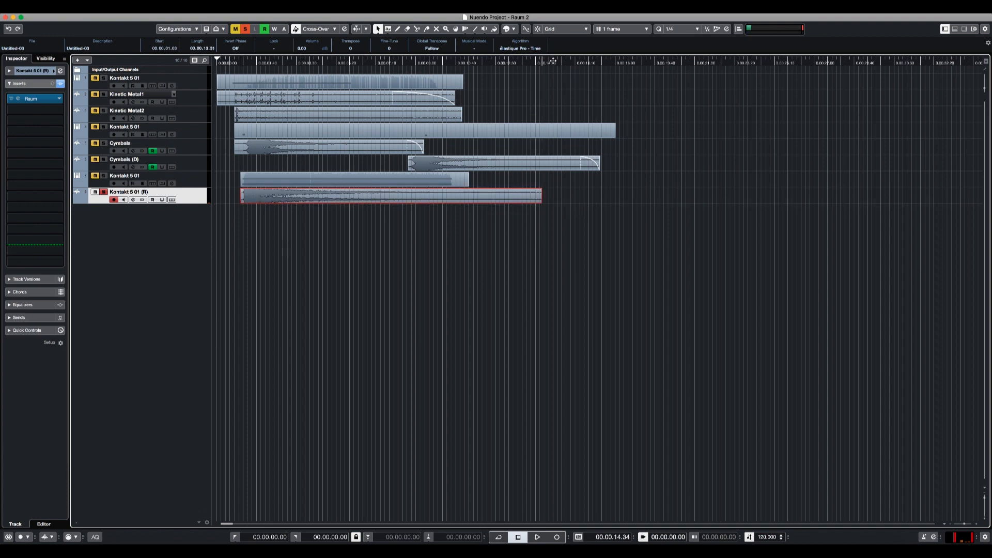
Set the stretched piano clip's algorithm to élastique Pro - Tape and audition it with the track's channel settings open
key("space")
key("space")
key("l")
key("space")
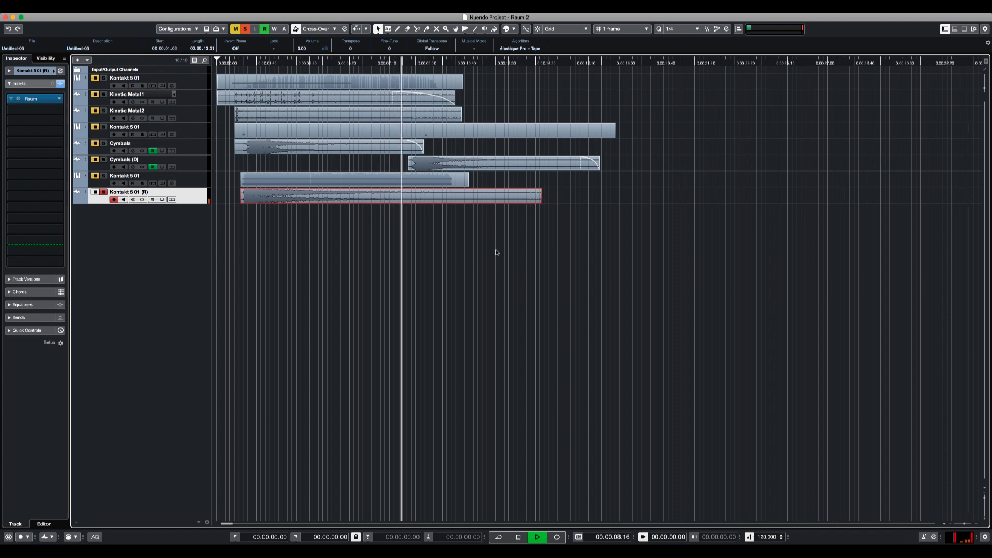
key("space")
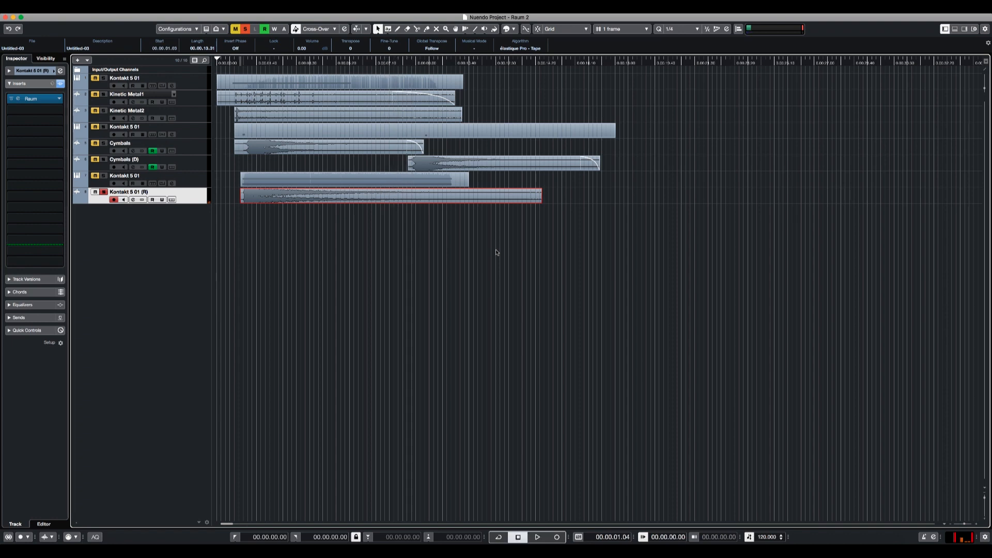
key("e")
key("space")
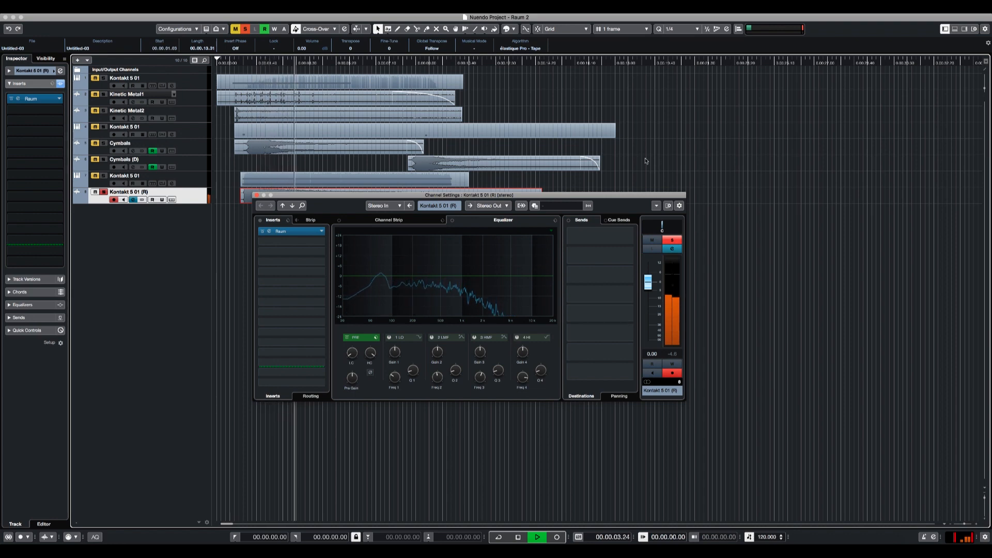
Close the channel settings, move the stretched piano clip to start at about 00.00.05.48, and turn off the track's solo
key("e")
left_click_drag(320, 197, 430, 198)
key("space")
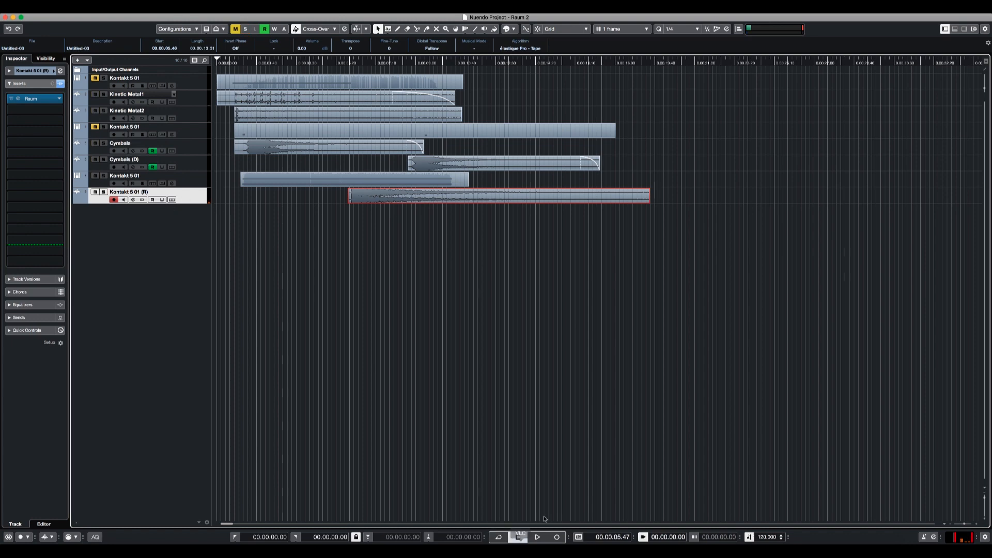
Import the Metal, Impact, Hit, Crash sound onto a new audio track below the rendered piano and play it soloed
left_click_drag(513, 481, 182, 227)
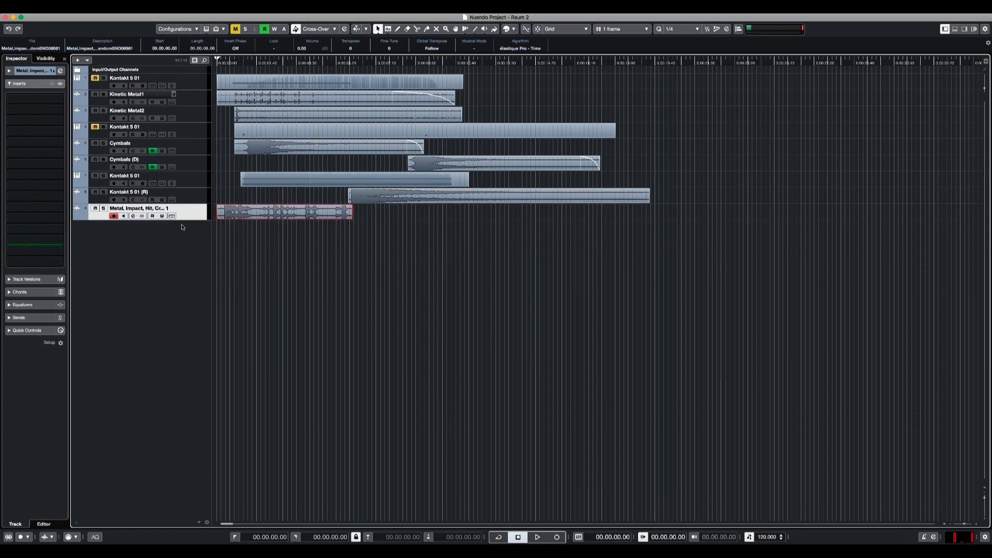
key("h")
key("space")
key("h")
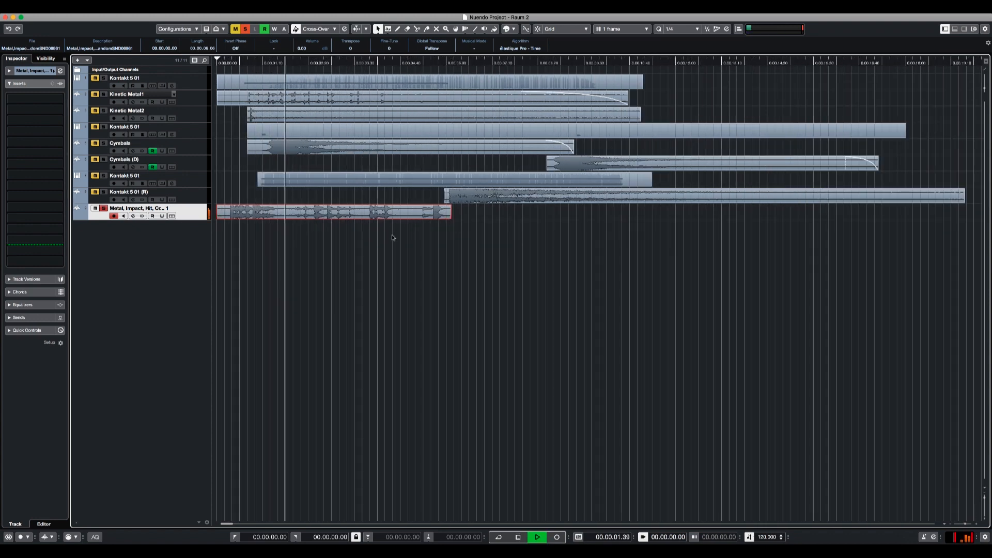
key("g")
key("space")
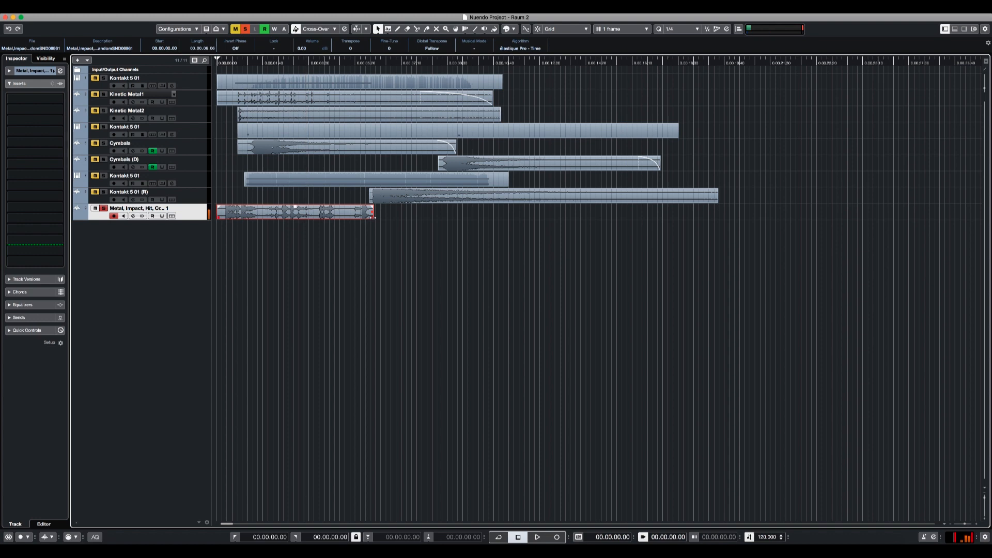
Time-stretch the metal impact clip from the project start to about 17 seconds and play it
left_click_drag(402, 219, 664, 212)
key("space")
key("space")
key("space")
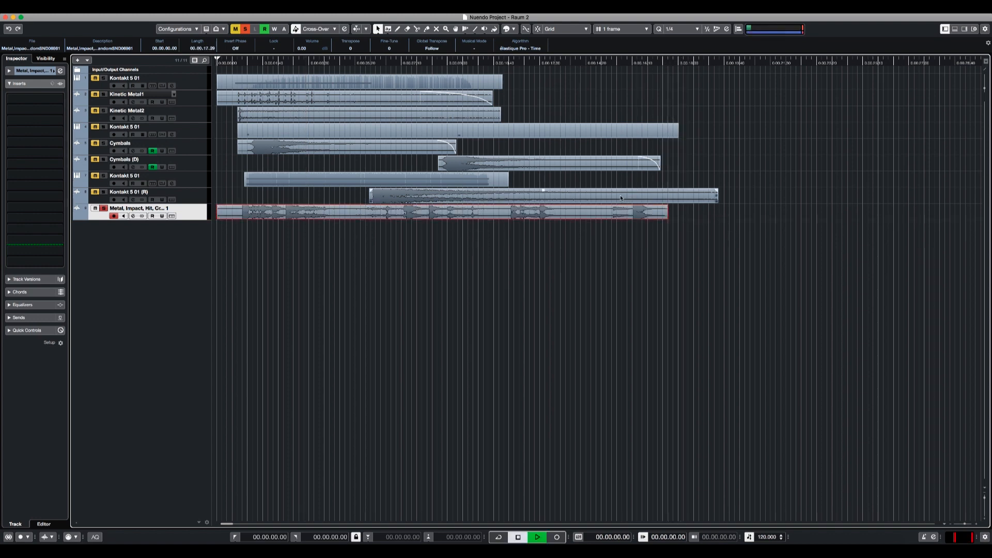
key("space")
Audition élastique Pro Tape and Formant algorithms on the stretched metal impact clip, and settle on élastique Pro - Tape
left_click(532, 49)
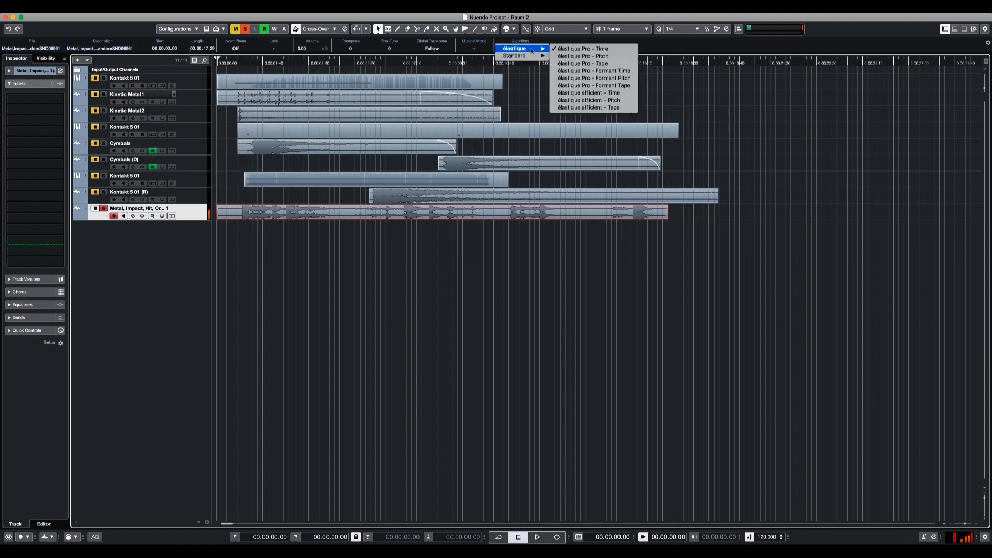
left_click(592, 63)
key("space")
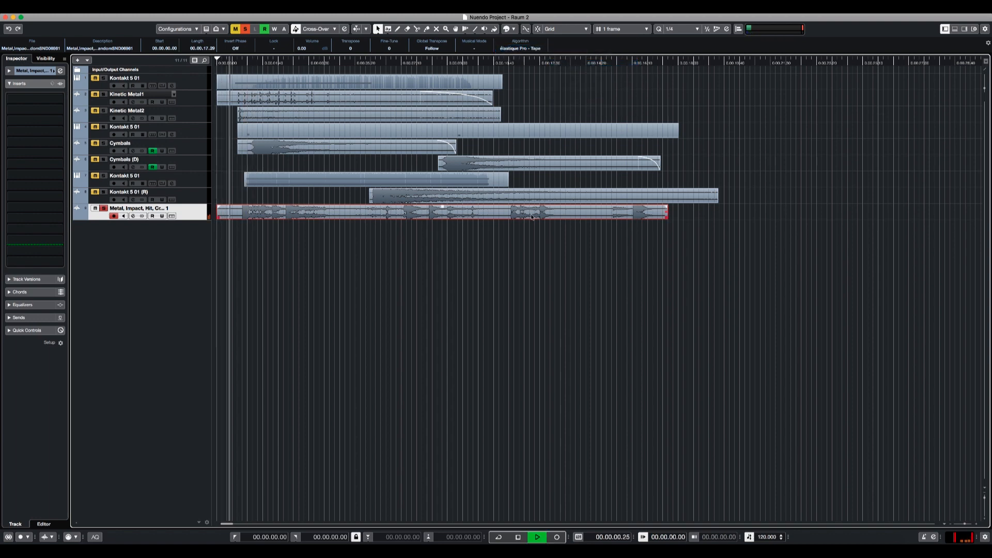
scroll(534, 50, "down", 2)
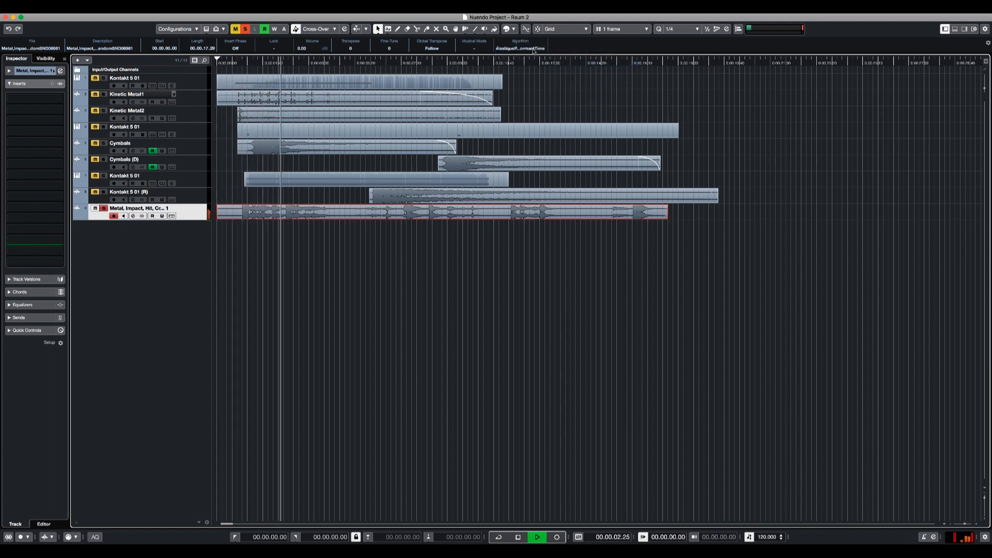
scroll(534, 50, "up", 1)
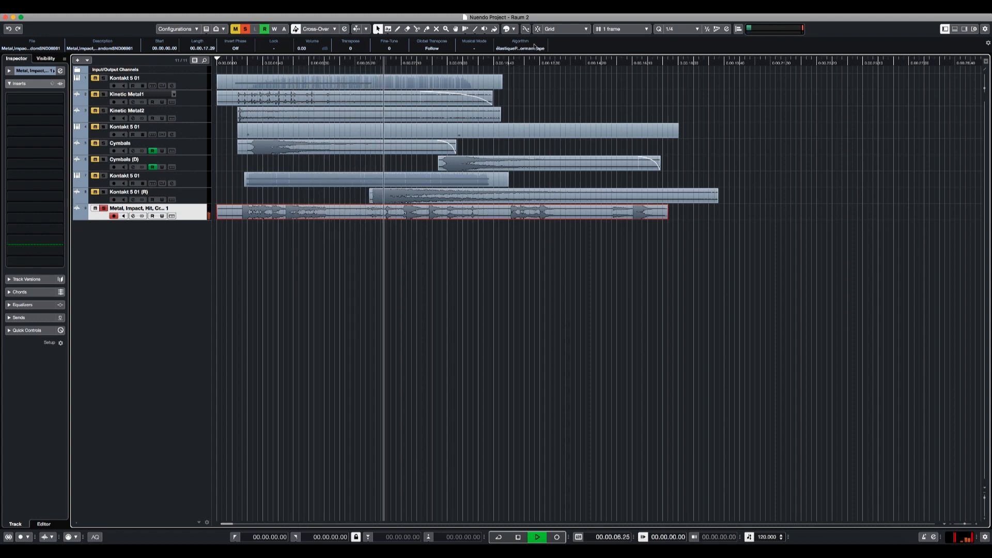
scroll(535, 49, "up", 1)
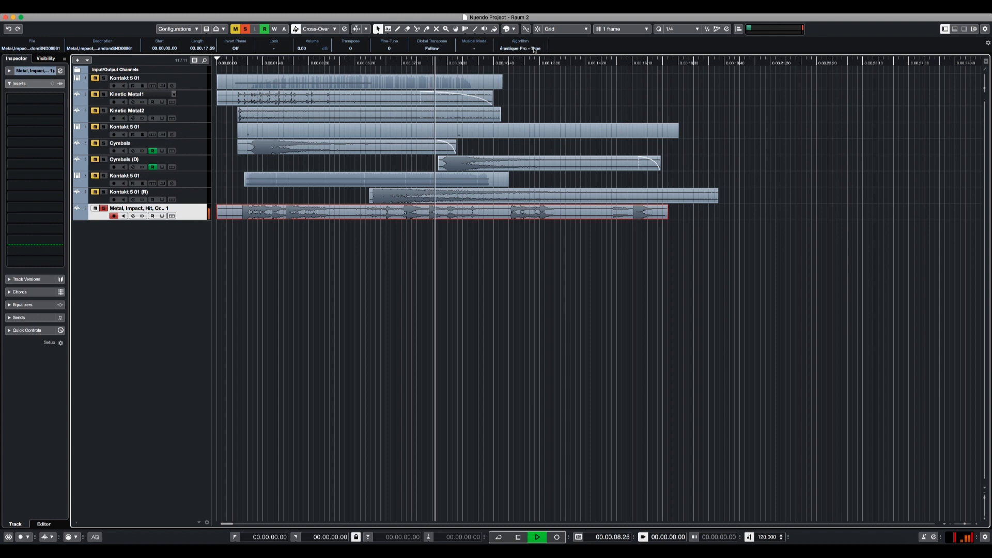
left_click(300, 261)
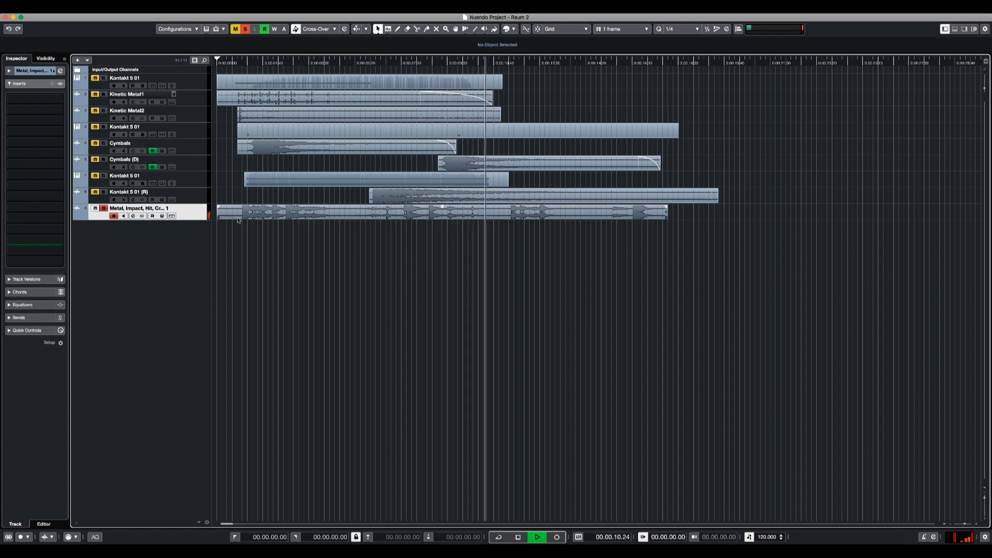
key("space")
Try Raum in the metal impact track's first insert slot with an 18 s decay, and remove it from the slot
key("e")
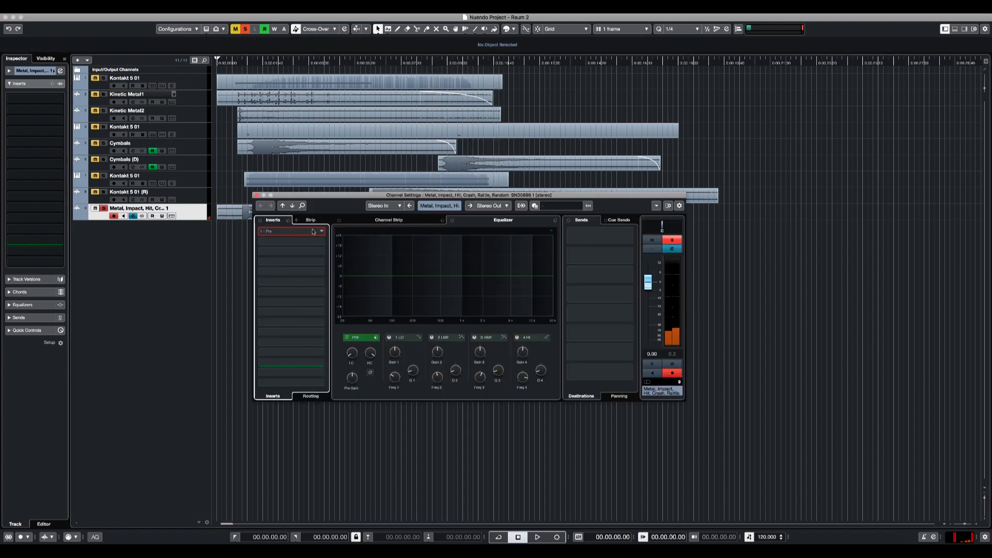
left_click(312, 238)
type("raum")
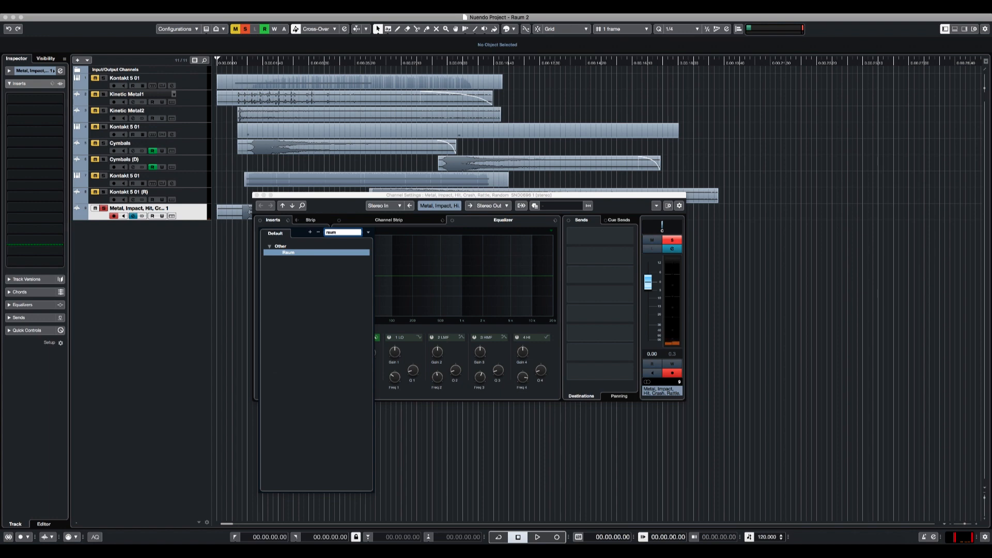
key("Return")
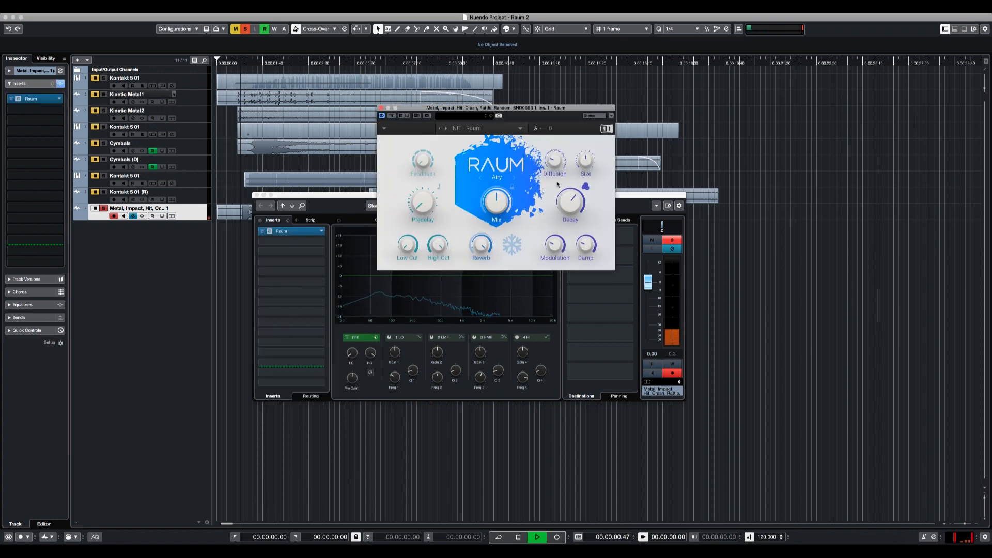
left_click_drag(571, 202, 570, 189)
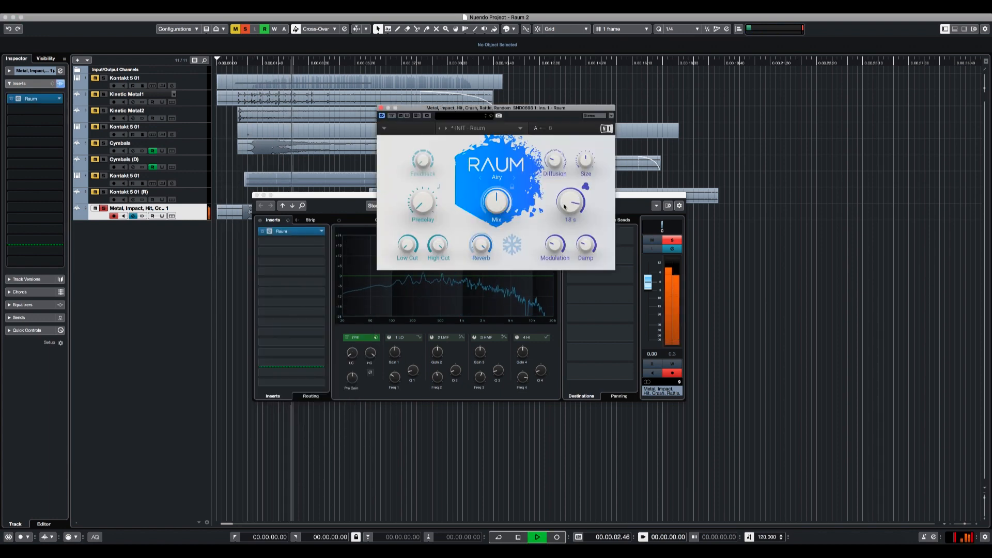
key("space")
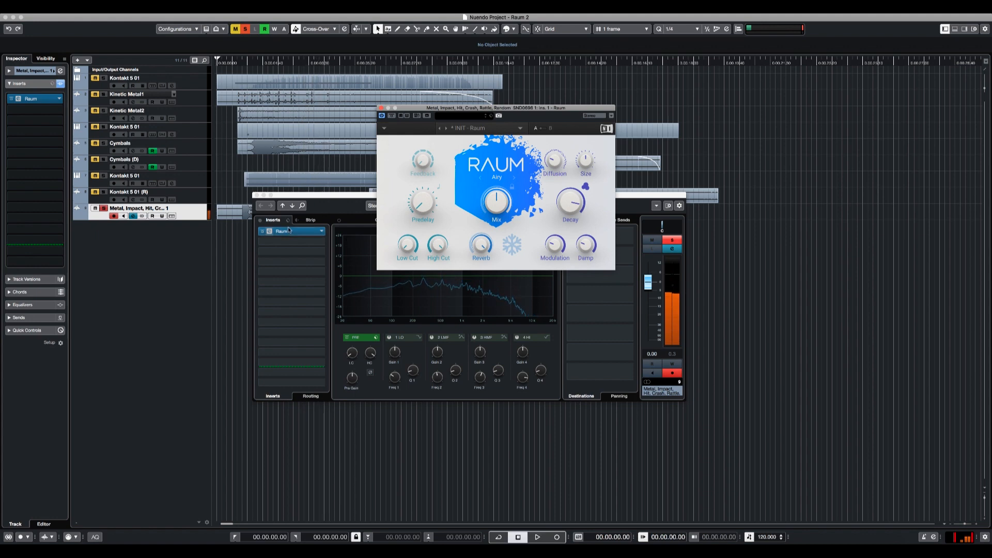
left_click_drag(290, 234, 363, 110)
left_click(257, 195)
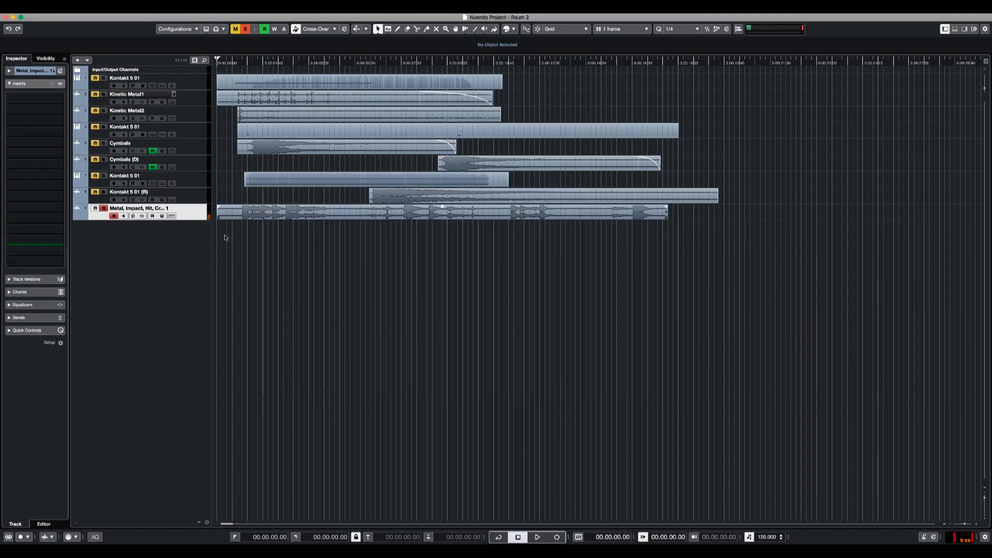
Add a stereo Raum FX channel, output to Stereo Out, for the metal impact track and open that track's send settings
right_click(150, 274)
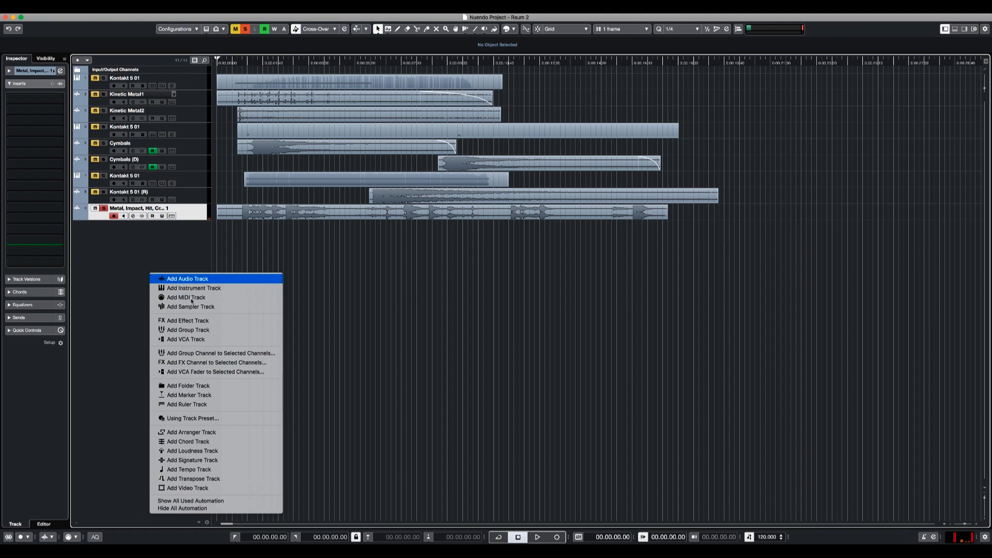
left_click(192, 363)
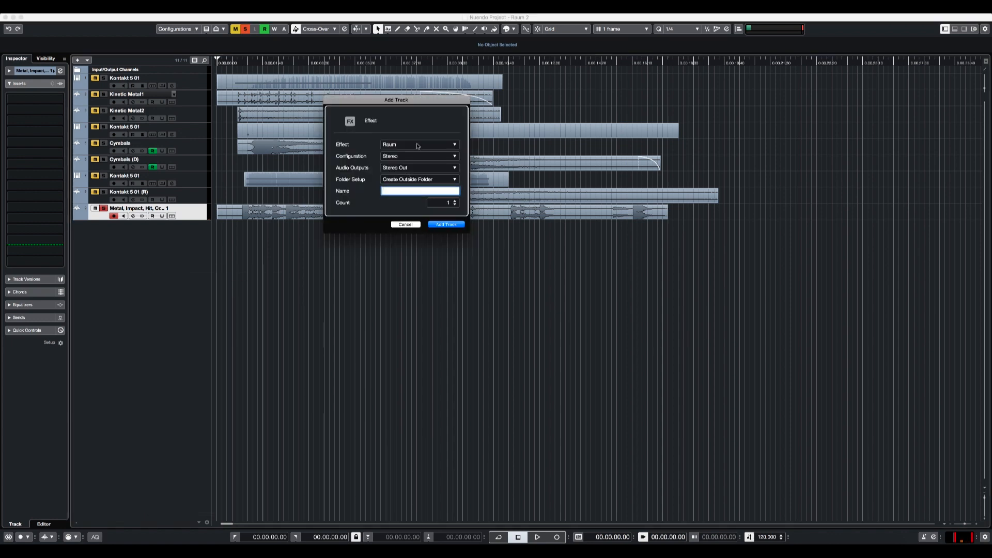
left_click(445, 225)
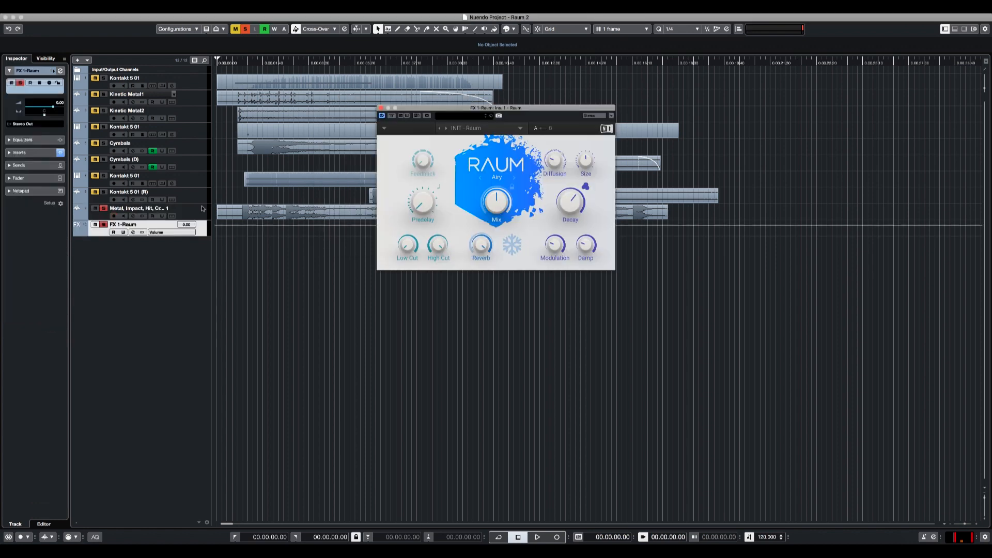
left_click(190, 215)
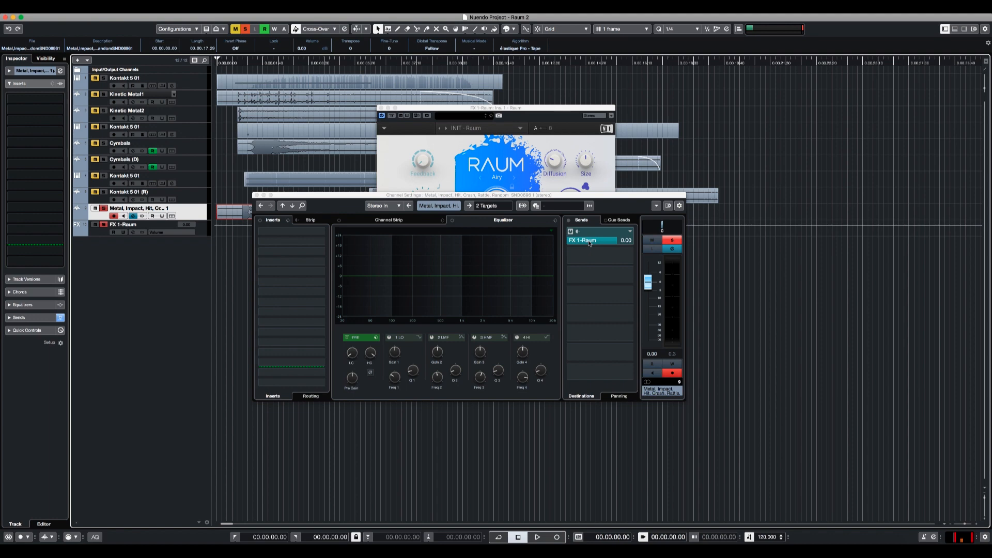
Close the metal impact track's channel settings and play the clip with its Raum send
right_click(197, 217)
mouse_move(233, 222)
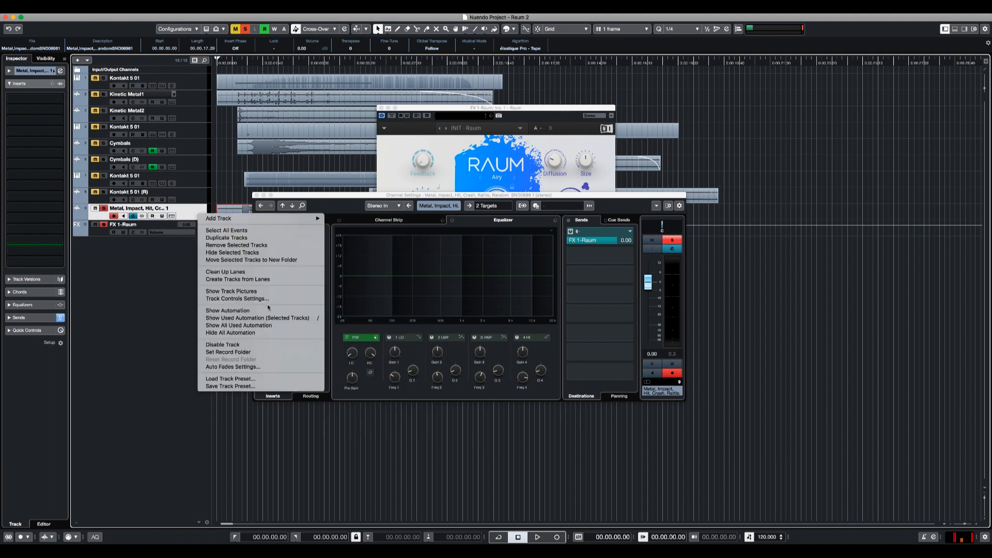
left_click(137, 318)
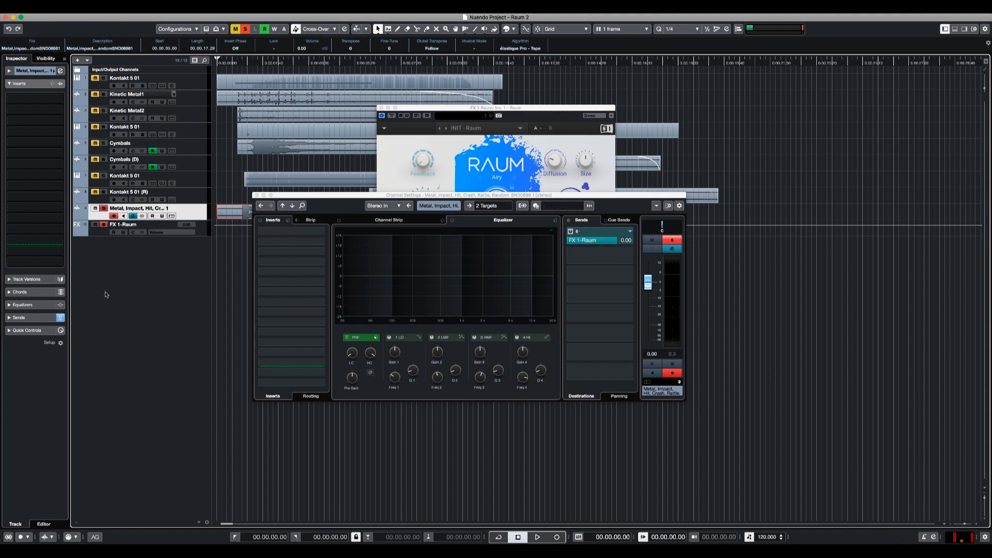
left_click(256, 195)
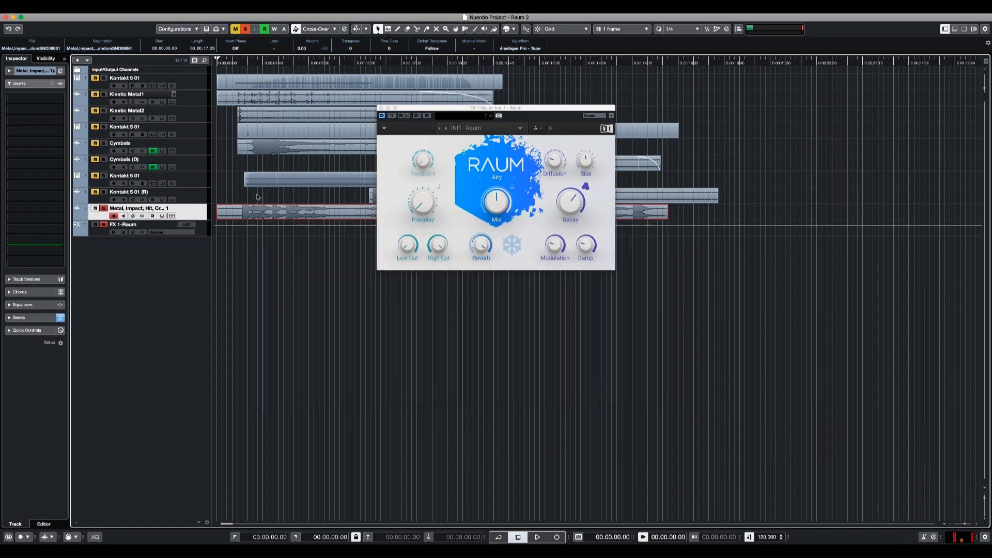
key("space")
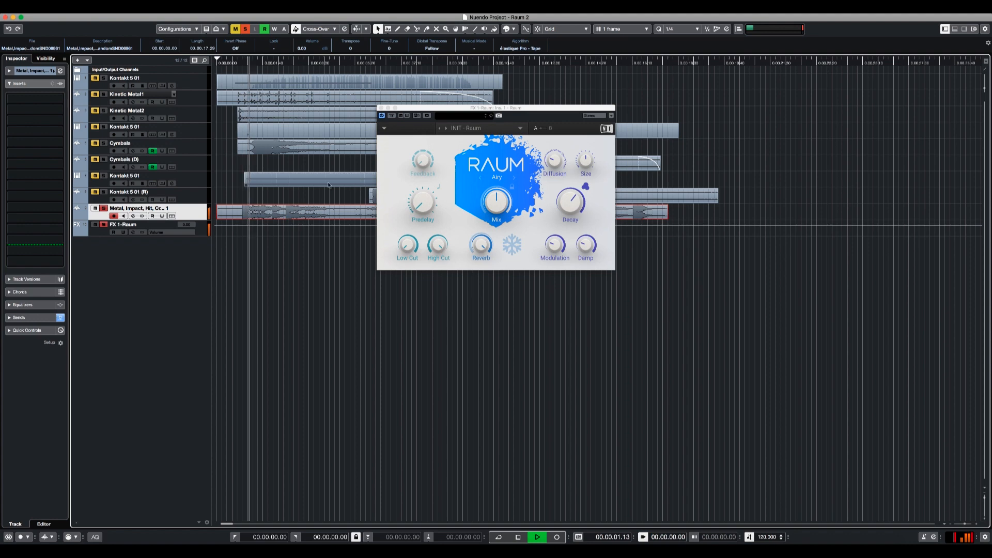
key("space")
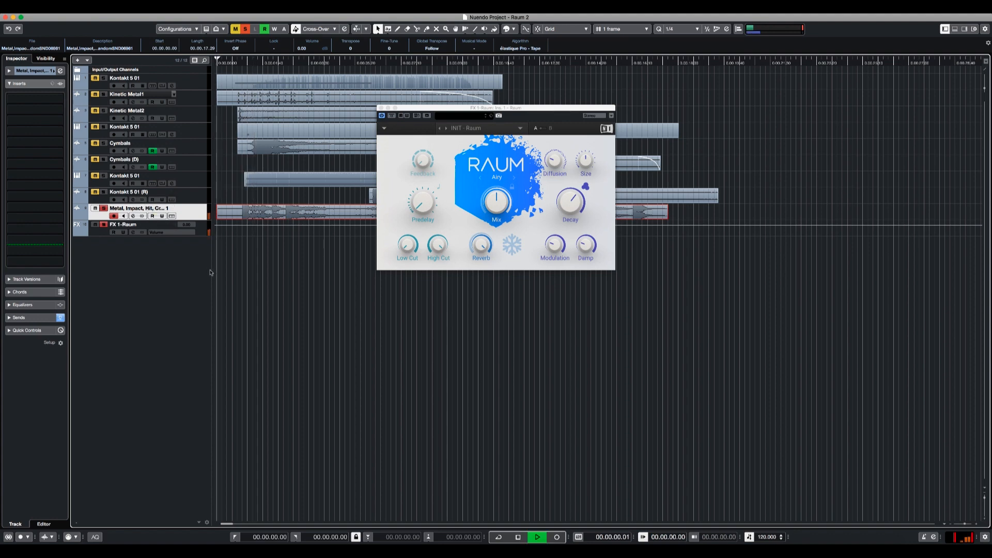
Split the metal impact clip at 00.00.00.44, delete the part before the cut and add a short fade-in
left_click(241, 212, "alt")
key("Delete")
left_click_drag(242, 206, 248, 206)
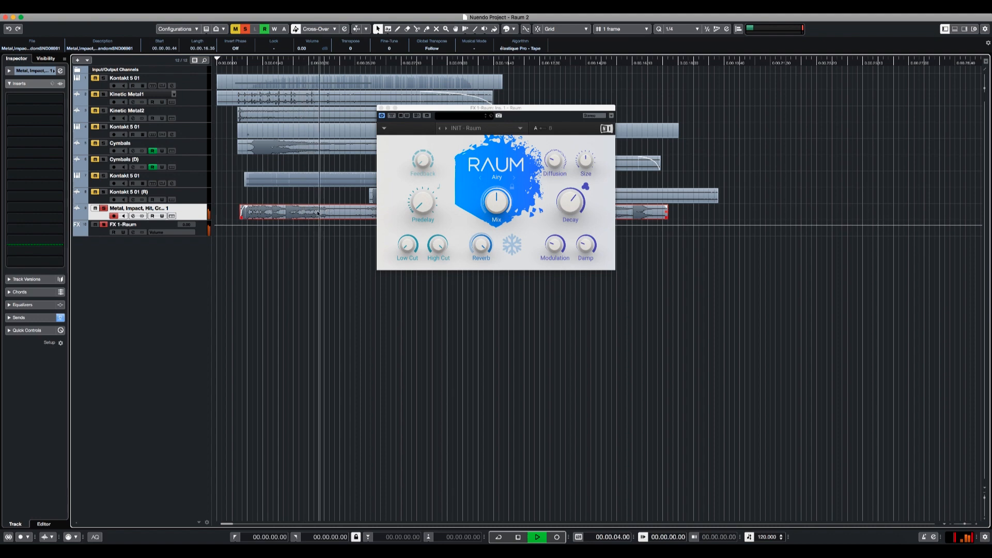
Lower the metal impact track's volume to about -28 dB and reduce the FX 1-Raum channel's level during playback
key("e")
key("space")
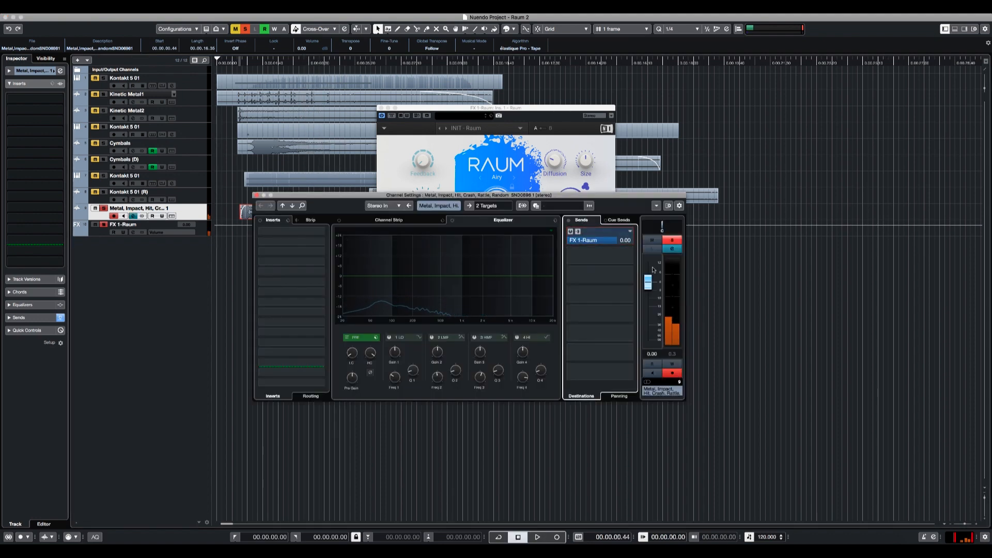
left_click_drag(650, 279, 653, 321)
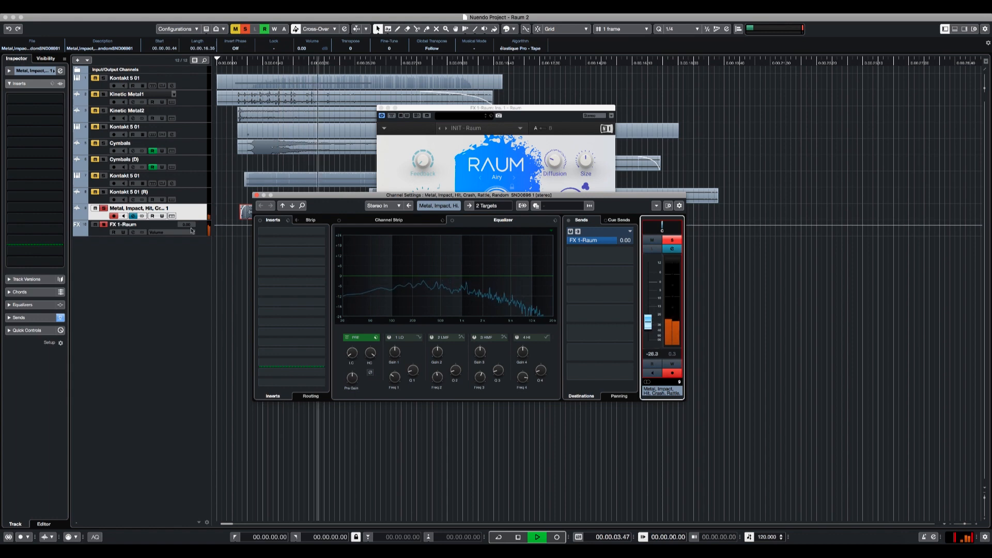
left_click_drag(190, 226, 190, 239)
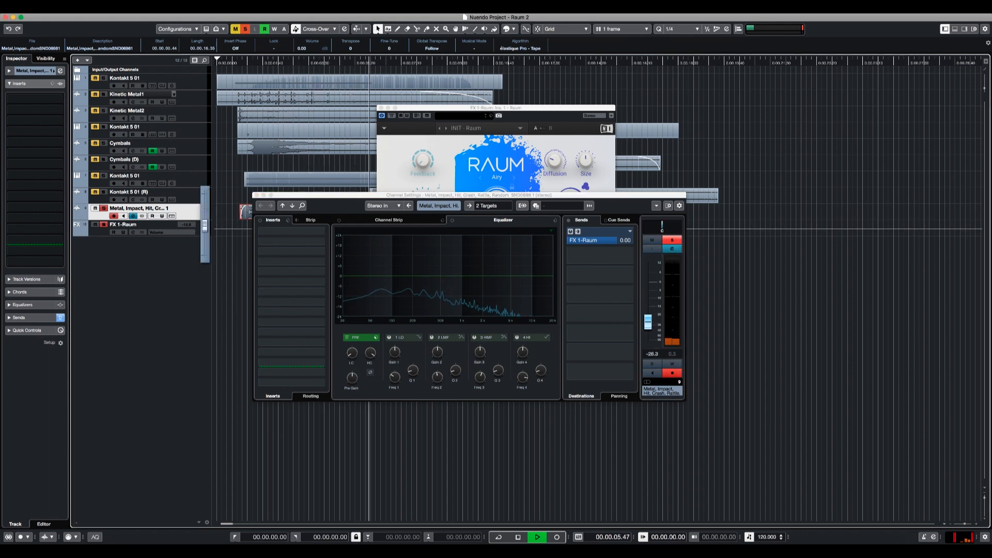
left_click(228, 254)
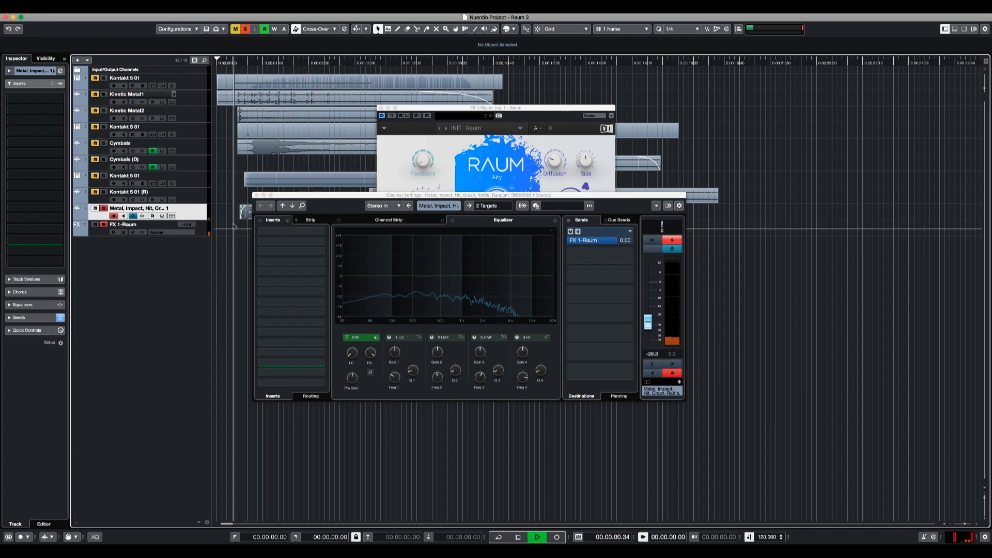
left_click(256, 195)
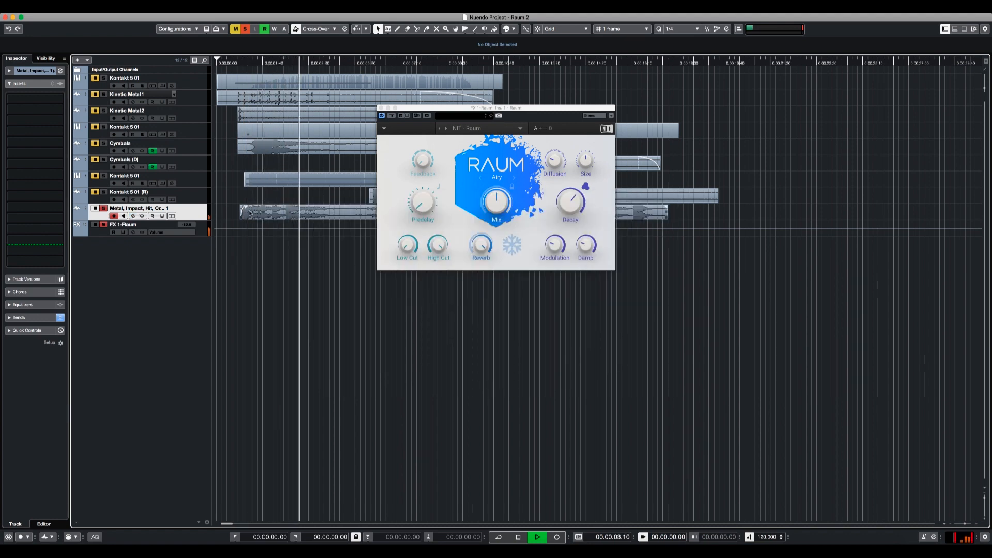
Lengthen the metal impact clip's fade-in and set the clip's volume to -2.00 dB while listening
left_click(249, 213)
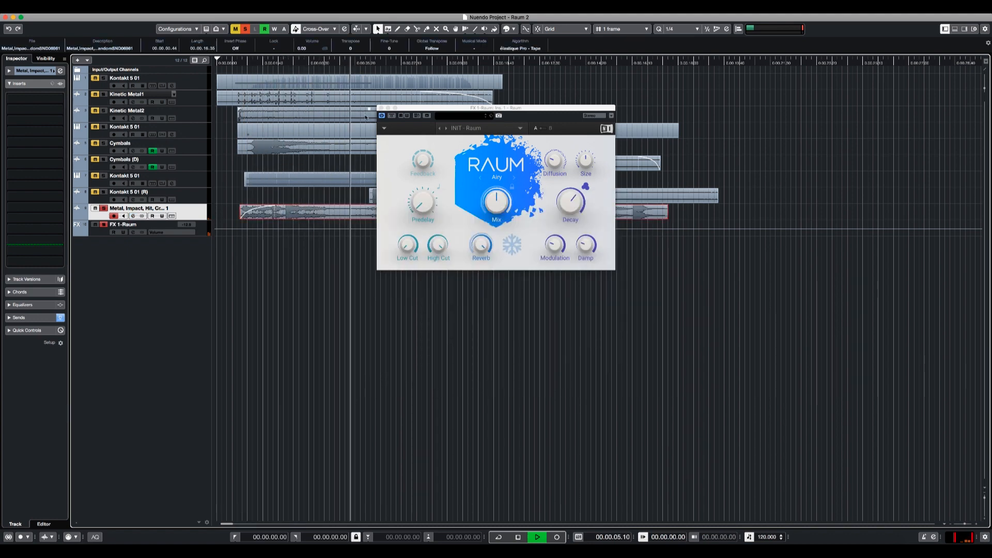
left_click(381, 107)
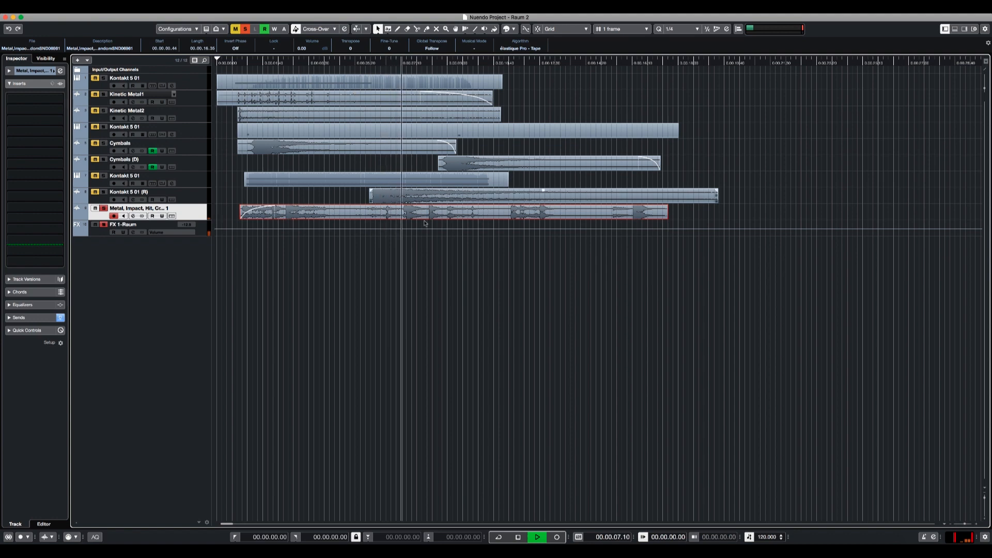
key("g")
key("g")
key("h")
scroll(388, 219, "down", 4)
key("g")
key("g")
key("h")
key("h")
key("h")
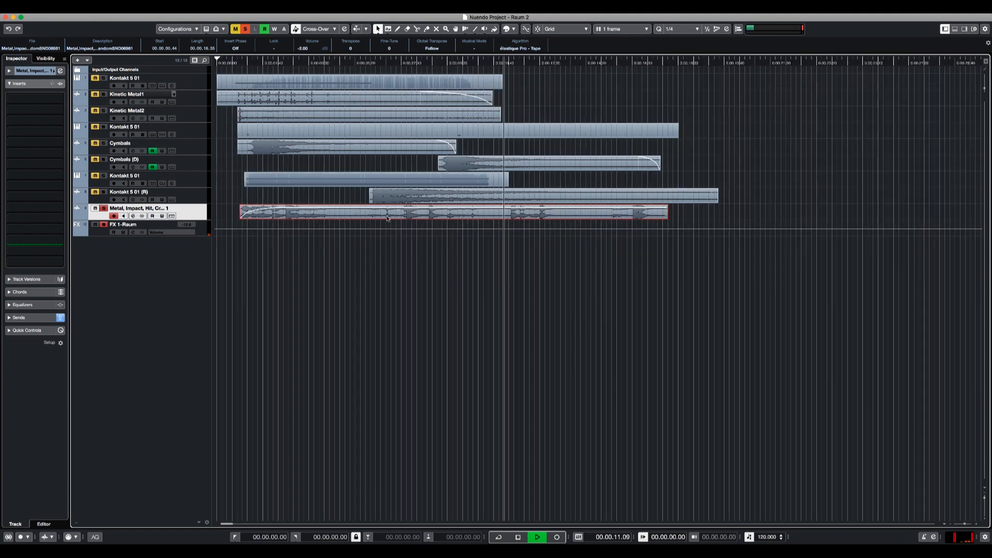
key("space")
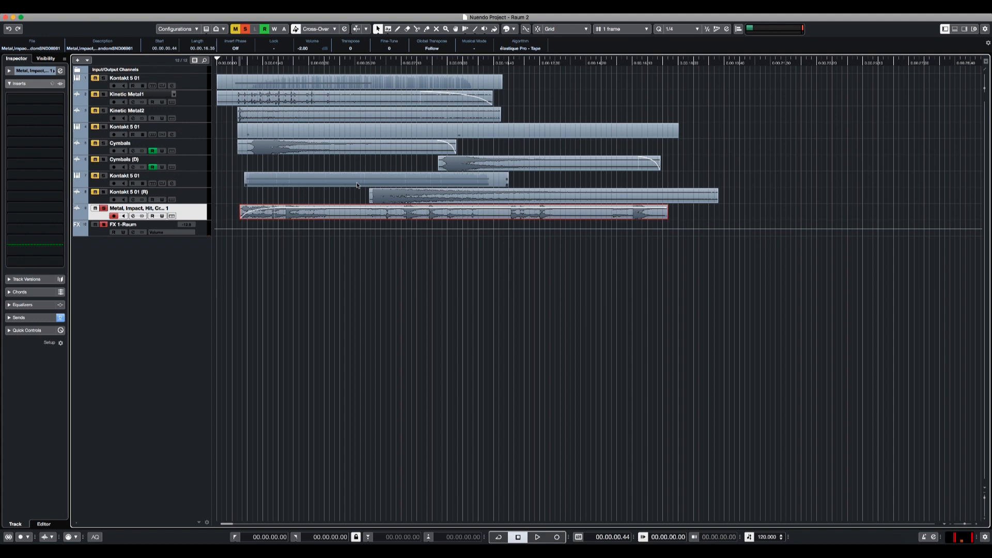
Clear all track solos and play the full mix from near the project start
left_click(182, 184)
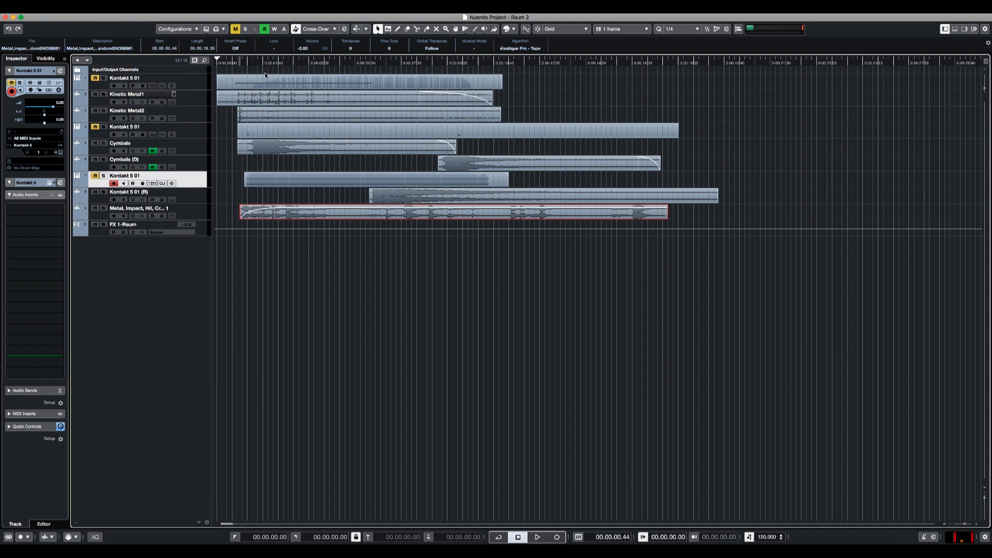
left_click_drag(235, 65, 232, 68)
key("g")
key("g")
key("h")
key("h")
key("h")
key("h")
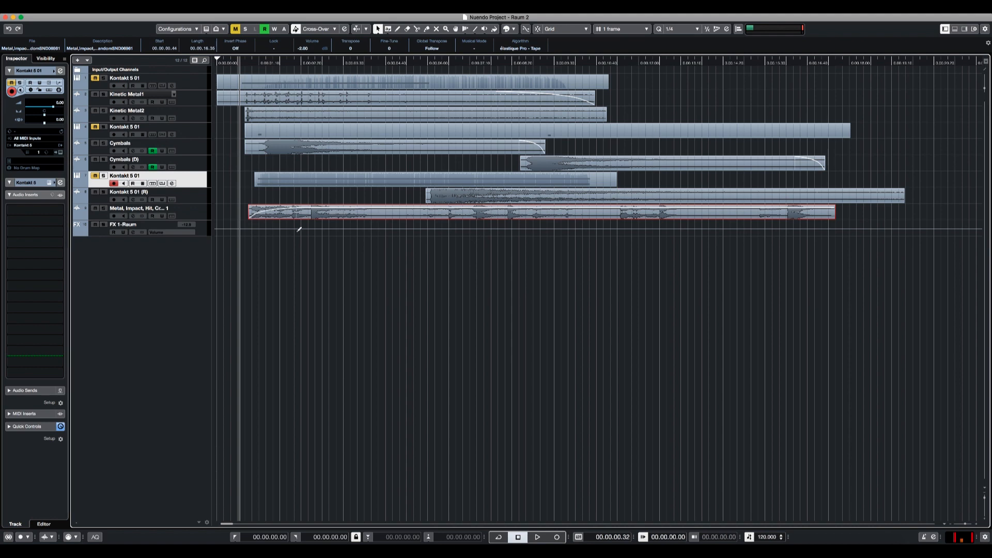
key("g")
key("g")
key("g")
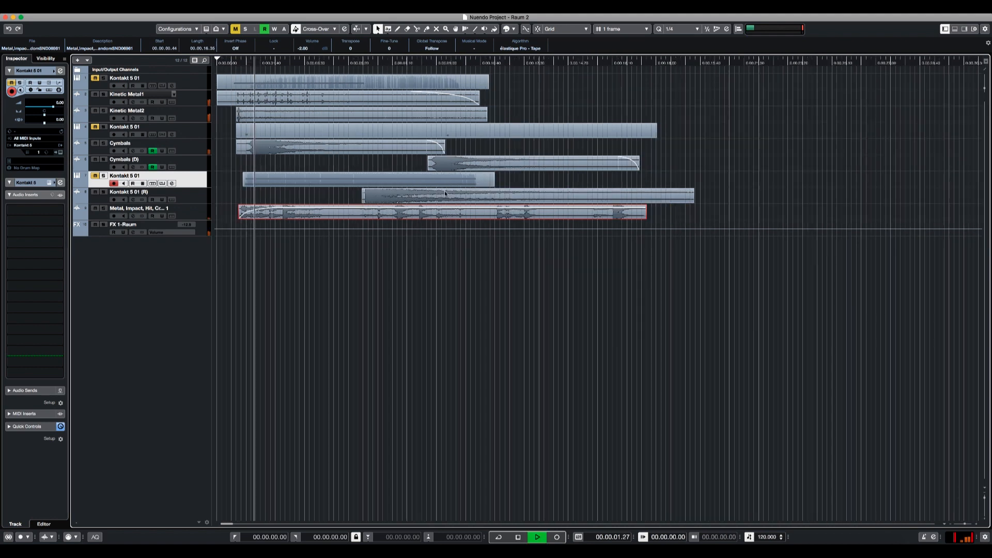
Try the Cymbals clip at a start of 00.00.04.01 and replay the mix
key("h")
key("h")
key("h")
key("h")
key("h")
key("h")
left_click_drag(377, 148, 572, 148)
left_click(239, 154)
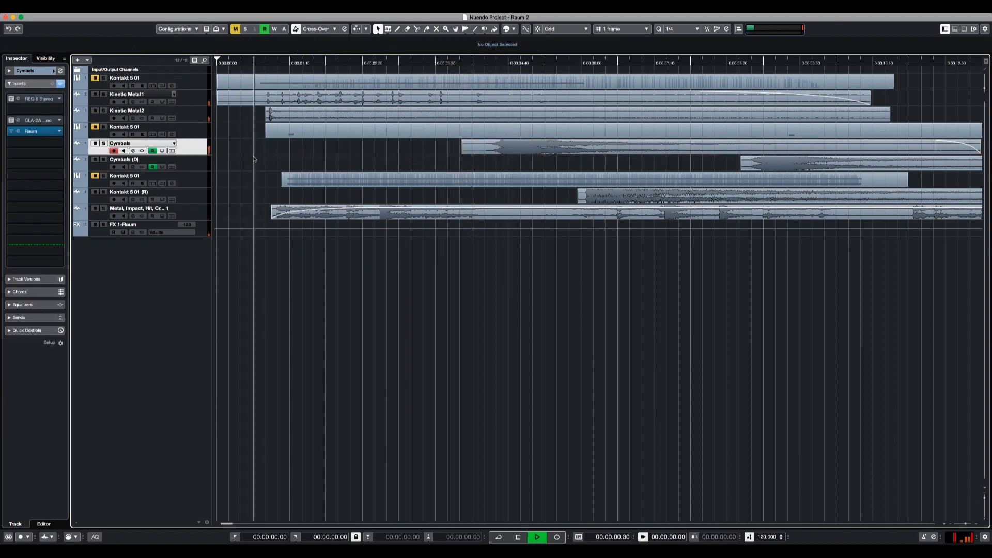
Try adjusting the Cymbals track's fader, and set the Cymbals clip's volume to -6.00 dB while listening
key("g")
key("g")
key("g")
left_click(25, 70)
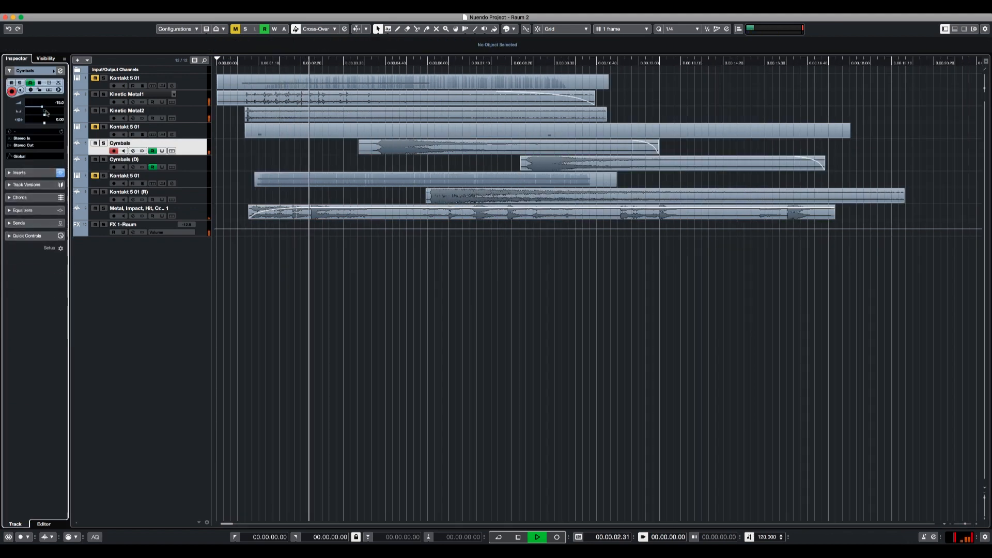
left_click_drag(38, 107, 42, 107)
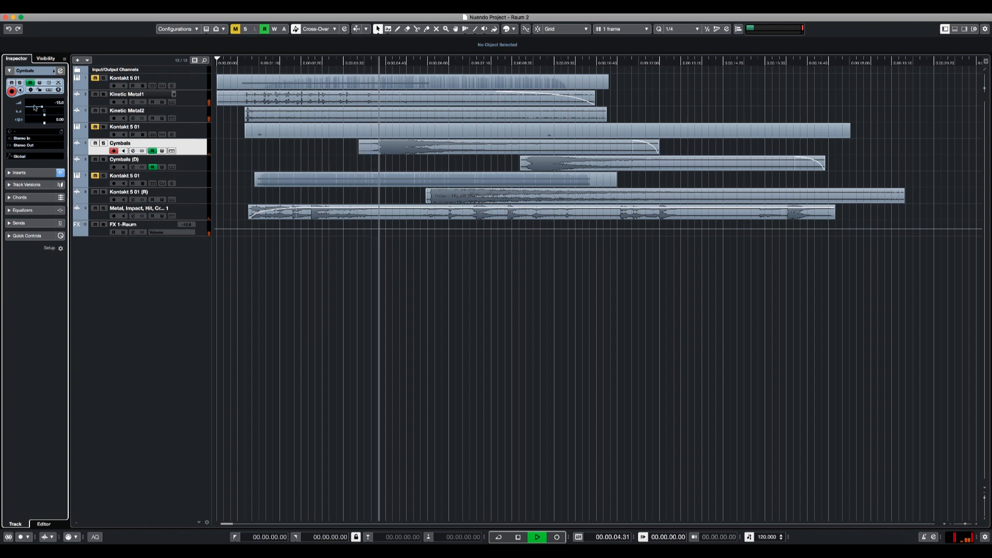
left_click(294, 62)
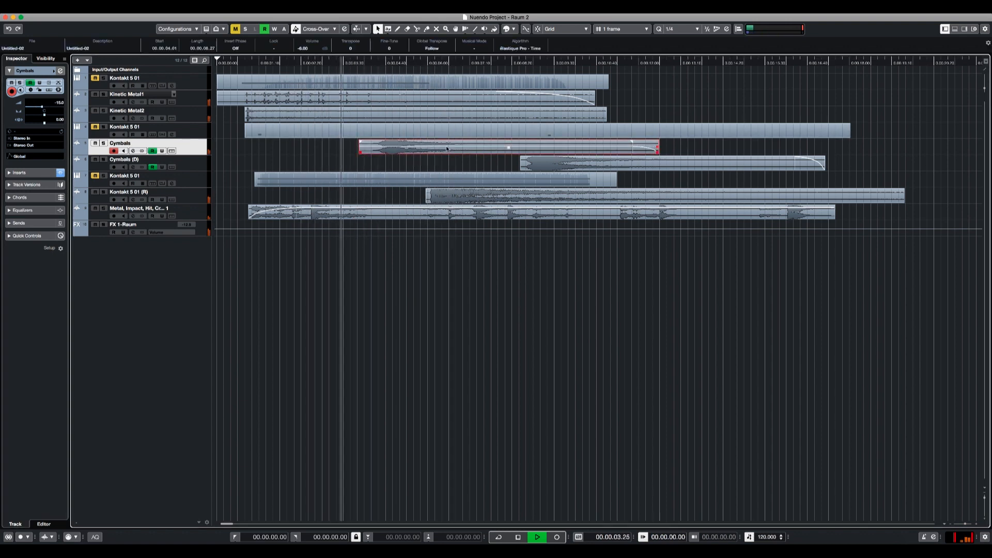
Move the Kontakt 5 01 (R) clip to 00.00.06.31 at -13.00 dB, and lower the Cymbals (D) clip to -14.00 dB
left_click_drag(462, 197, 487, 197)
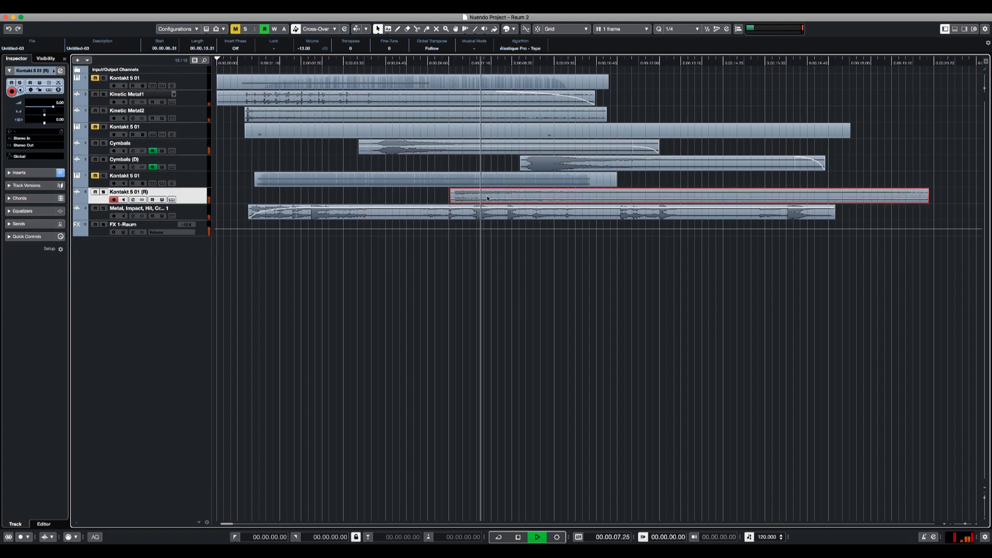
key("g")
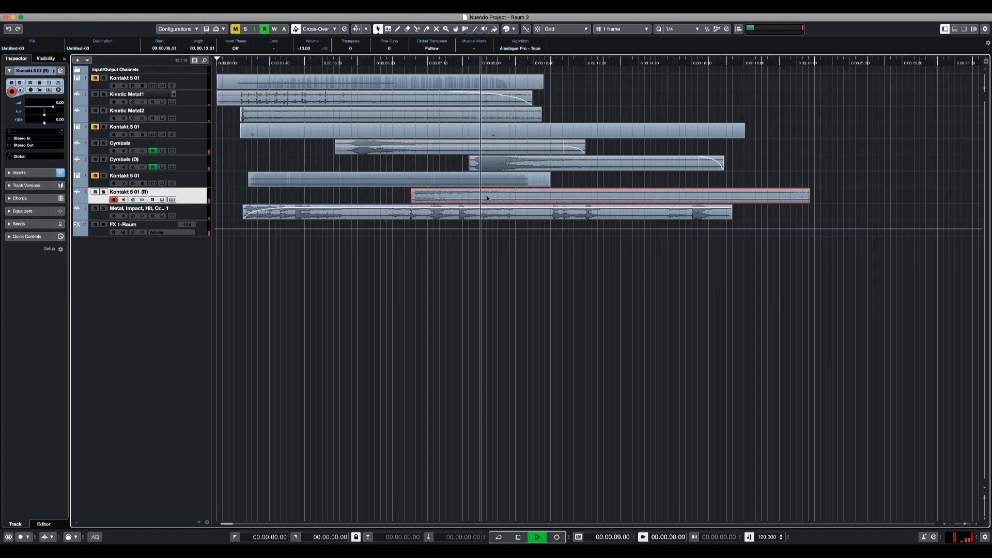
left_click(513, 164)
scroll(513, 163, "down", 10)
key("space")
key("space")
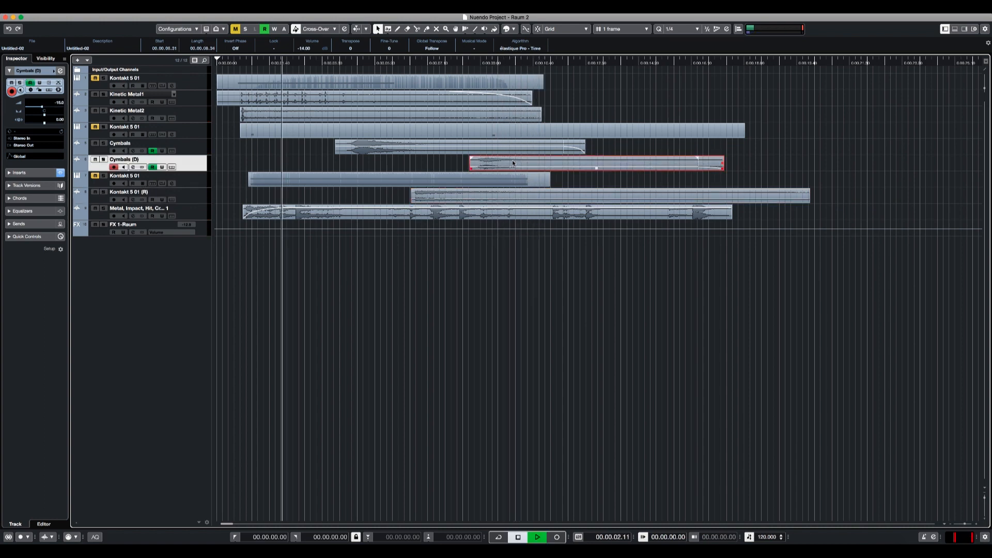
Try the Cymbals clip near the project start at 00.00.00.04 and replay the mix
left_click(470, 150, "shift")
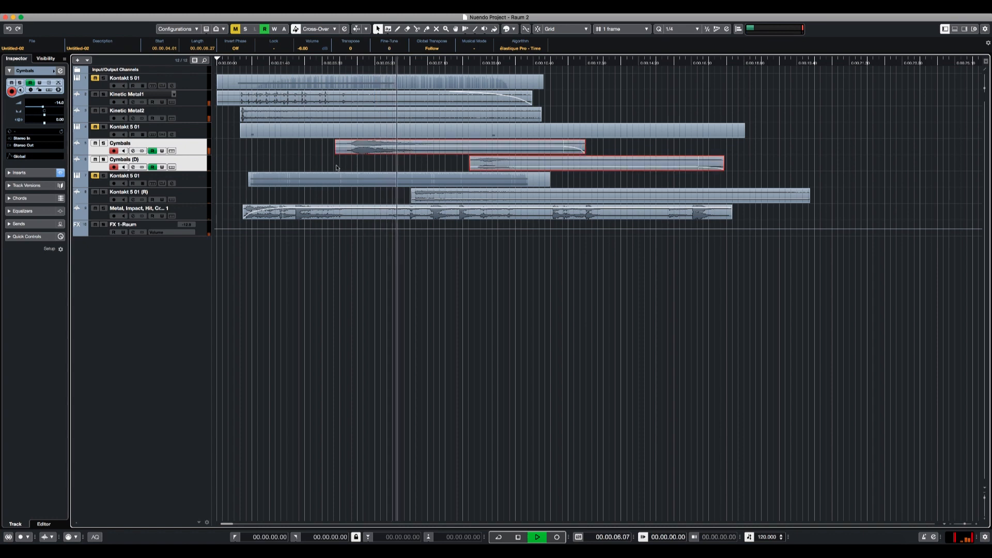
left_click(359, 148)
left_click_drag(359, 147, 244, 148)
key("space")
key("space")
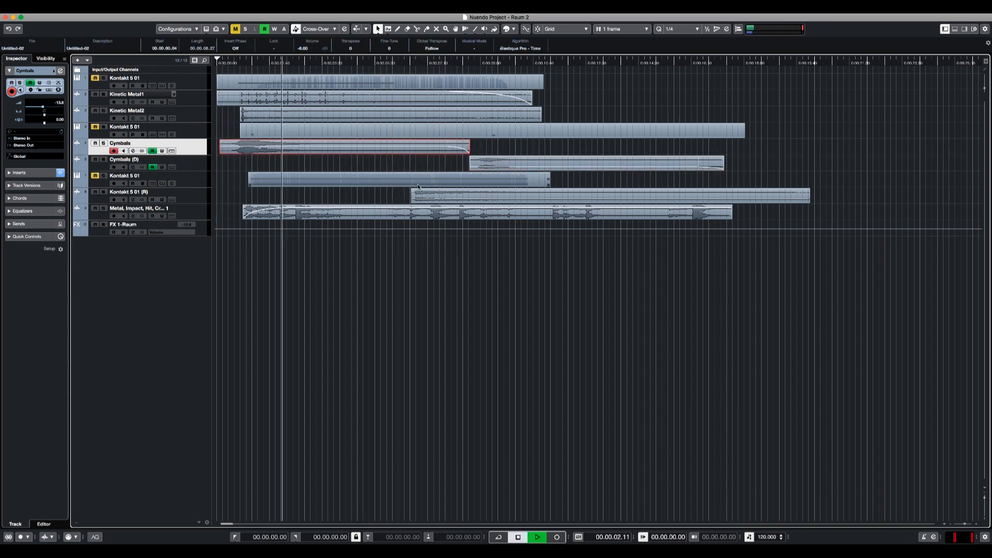
Move the Kontakt 5 01 (R) clip to start at 00.00.00.27 and play the mix from the beginning
left_click_drag(443, 196, 265, 191)
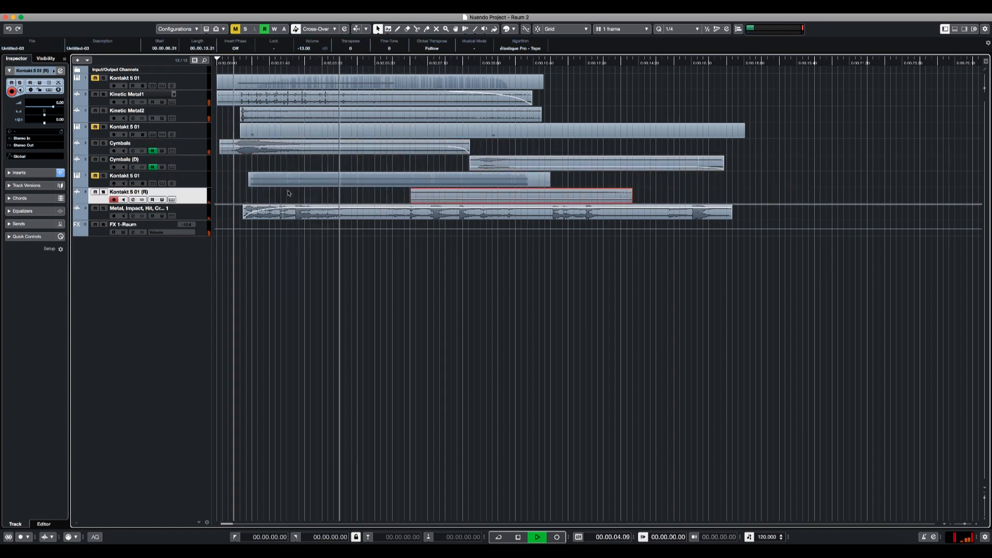
key("space")
key("space")
key("KP_Decimal")
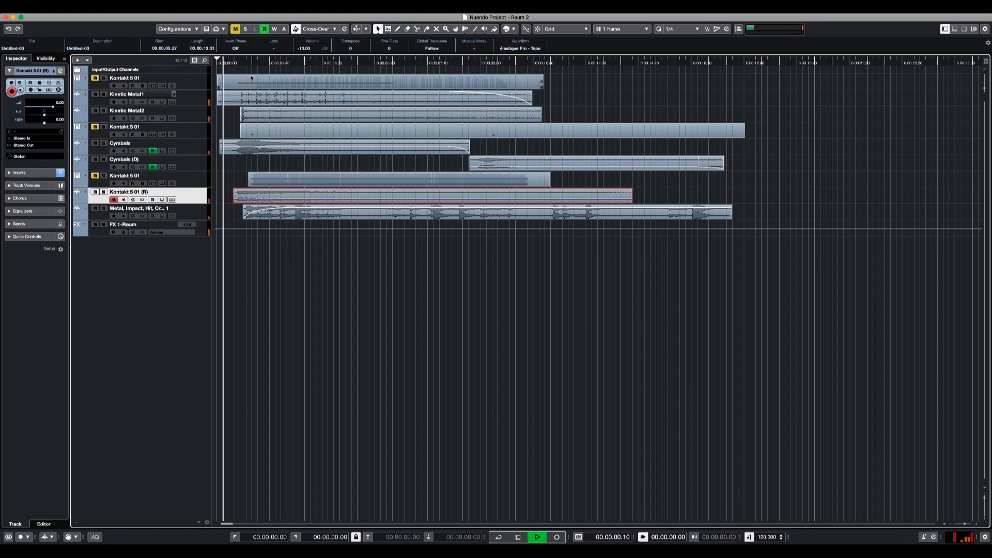
key("h")
key("h")
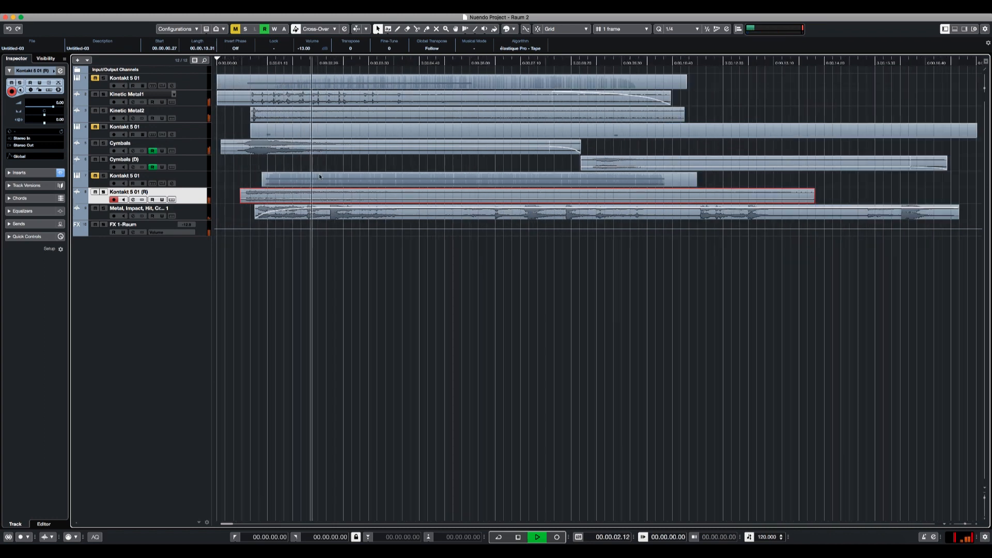
key("g")
key("g")
key("g")
key("h")
key("h")
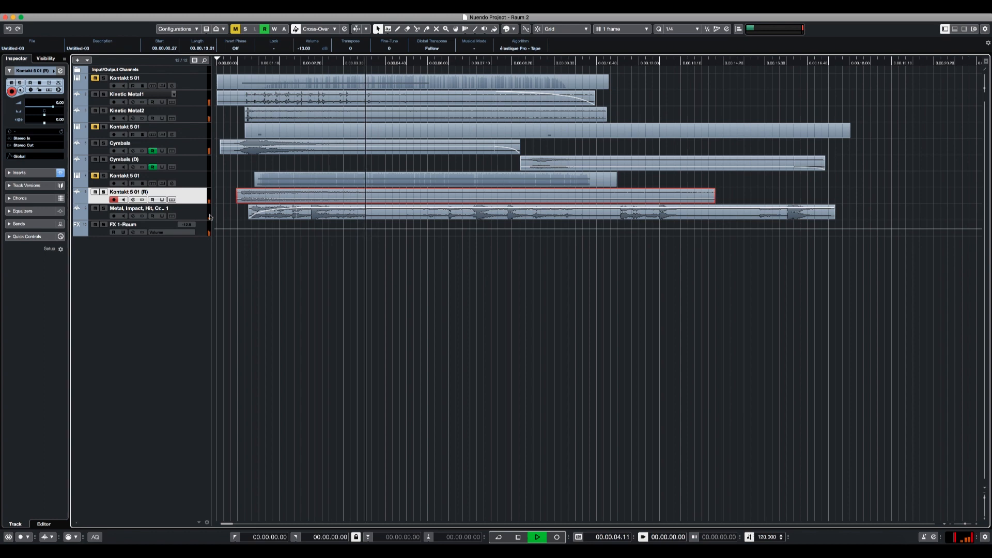
Set the Cymbals (D) clip's volume to -16.00 dB while listening to the mix
key("Down")
key("g")
key("g")
key("g")
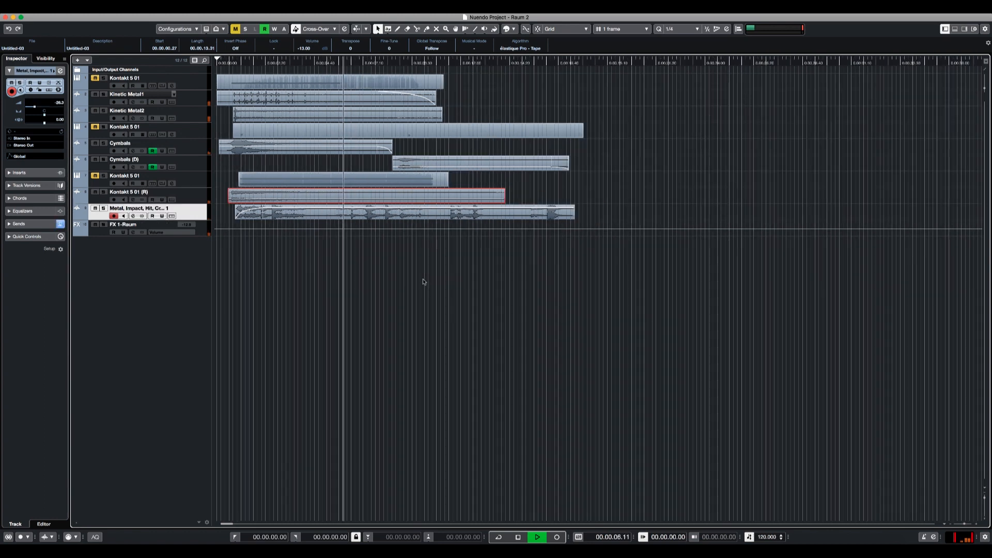
key("h")
key("h")
left_click(529, 167)
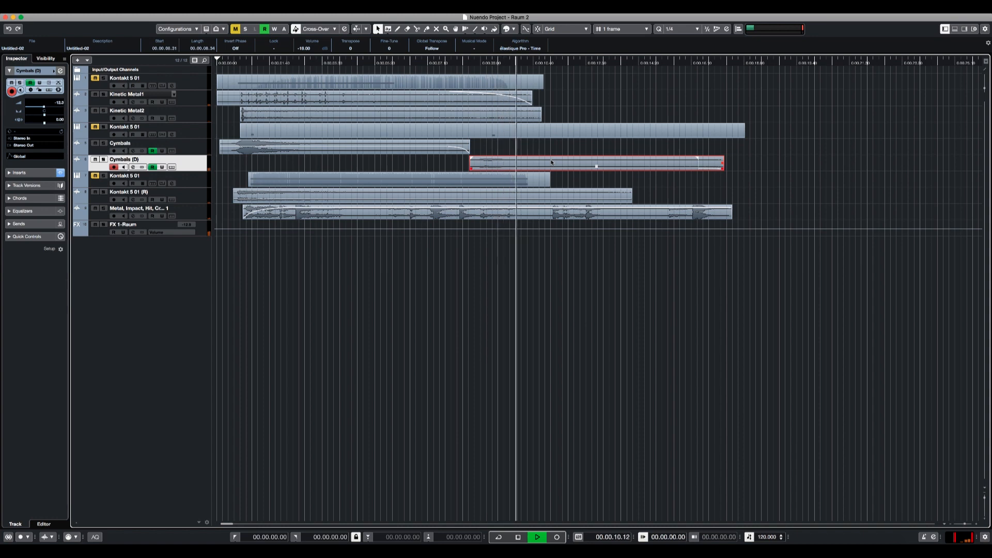
key("space")
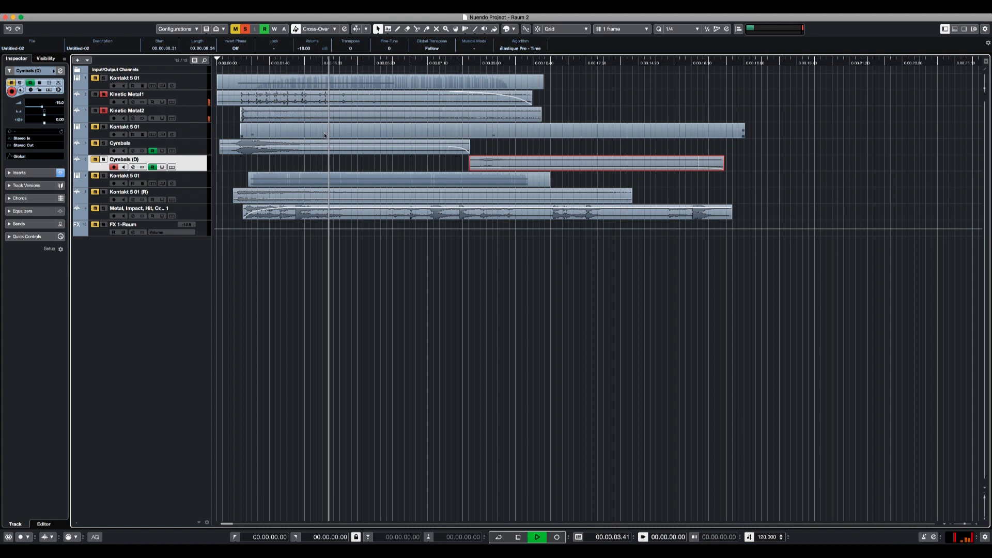
Move the Cymbals clip to start at 00.00.04.38 and play the unsoloed mix from just before it
key("space")
left_click_drag(250, 152, 387, 152)
key("space")
left_click(345, 62)
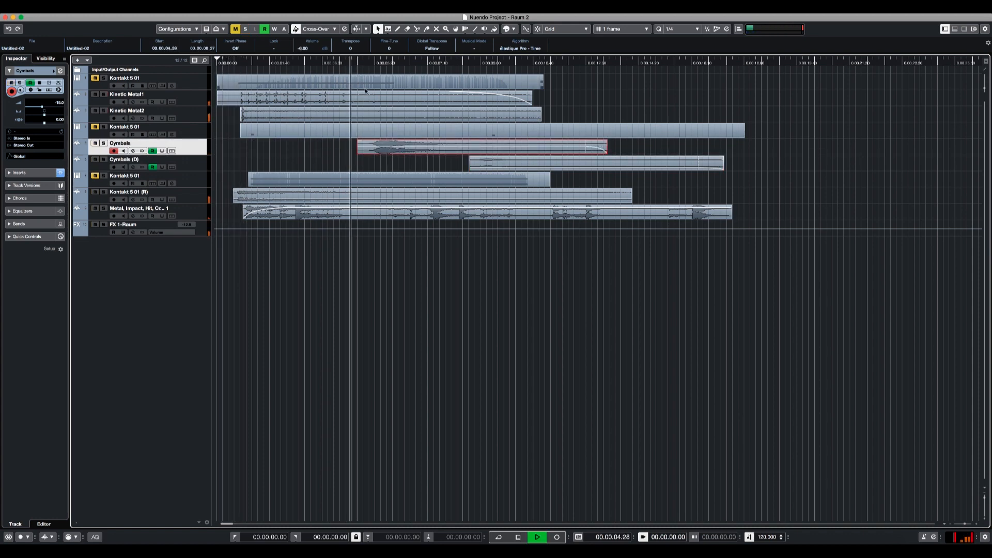
Move the Kontakt 5 01 (R) clip to begin near the start of the Cymbals (D) clip while playing the mix
key("space")
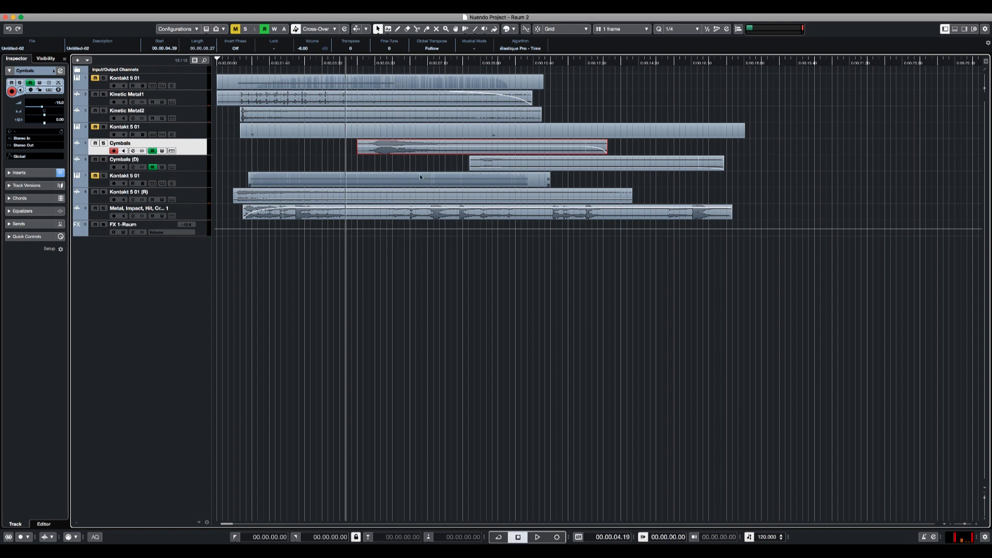
key("space")
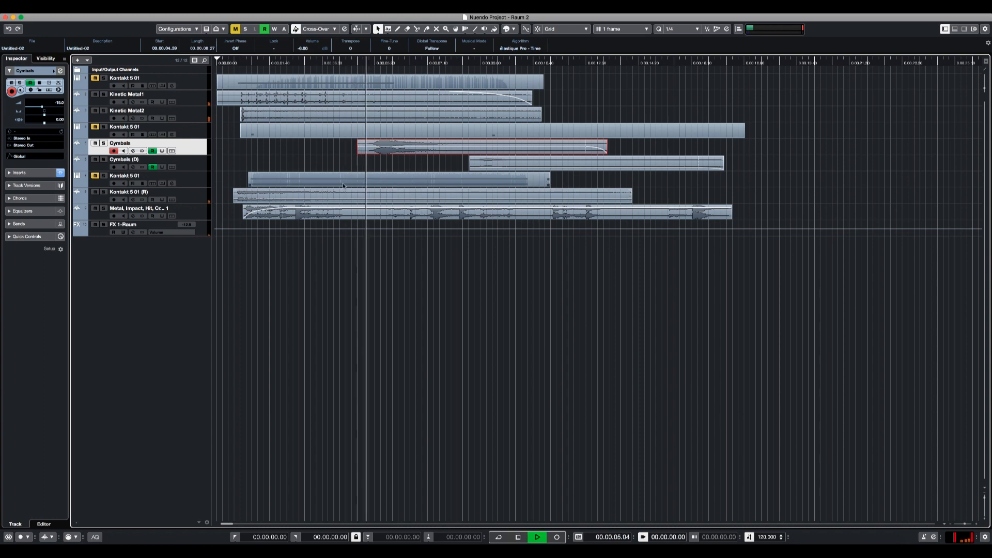
left_click_drag(275, 194, 516, 193)
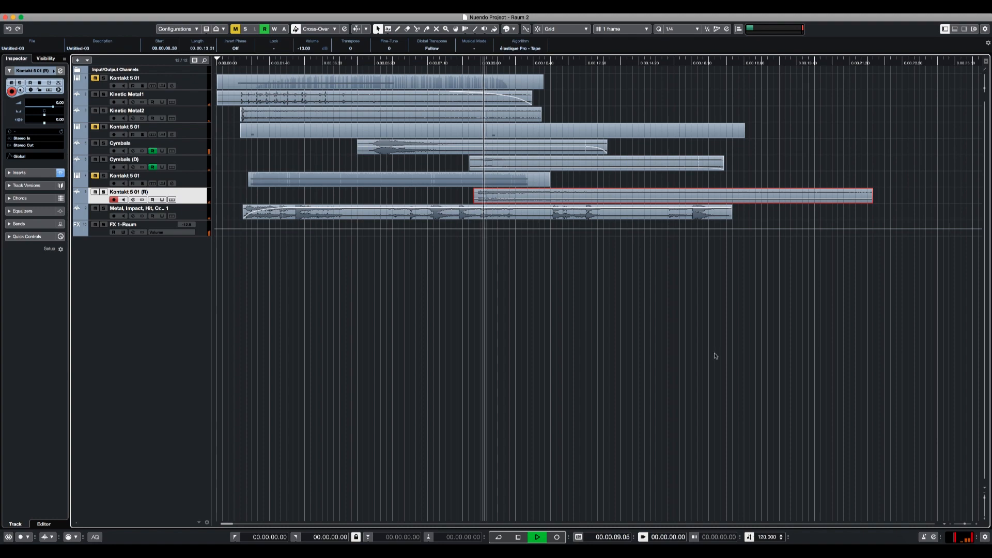
key("space")
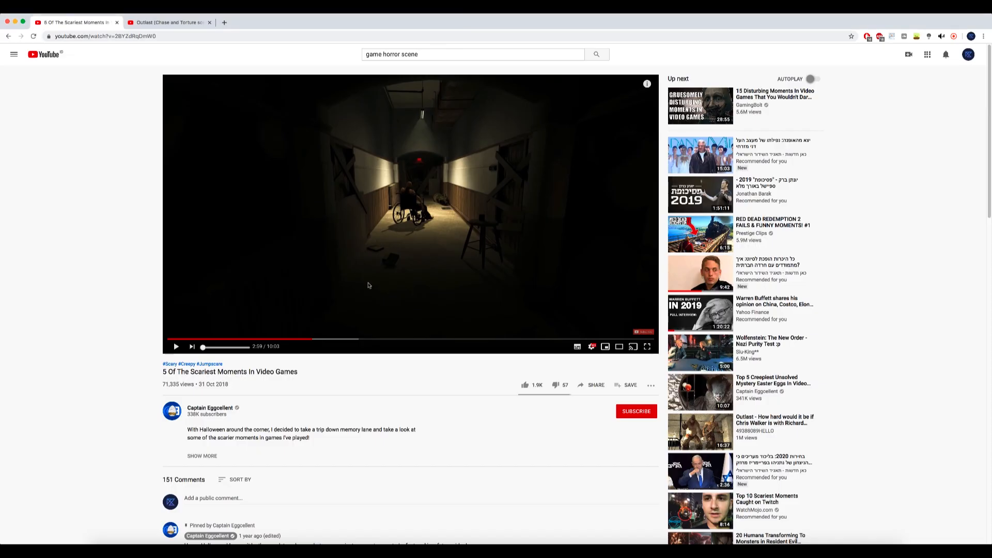
Switch to the browser, play the "5 Of The Scariest Moments In Video Games" video in full screen, and stop it
left_click(184, 349)
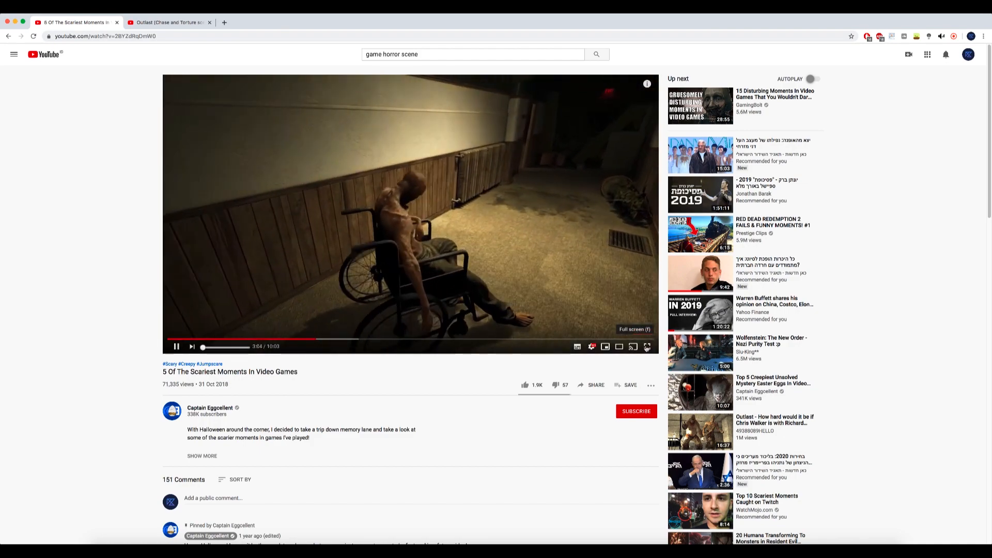
left_click(647, 346)
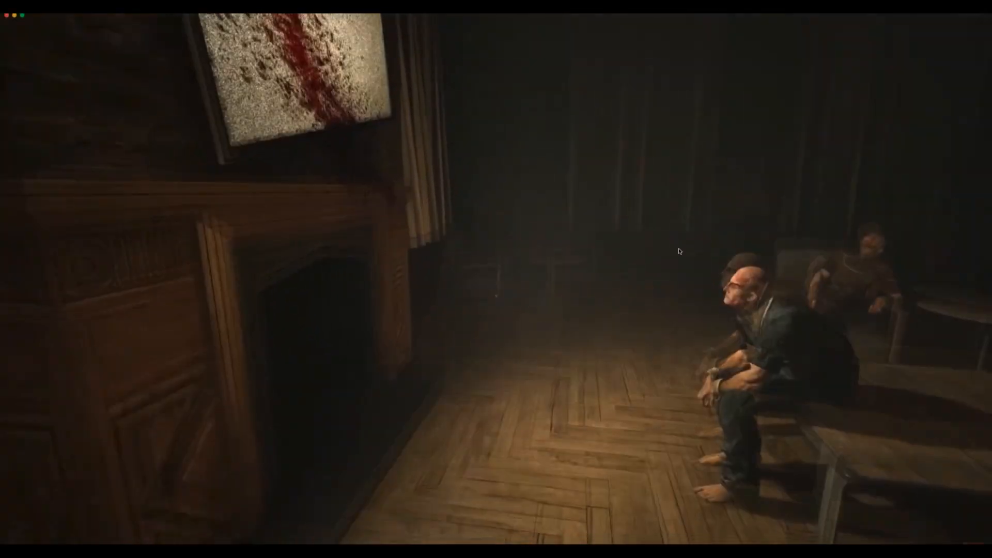
key("Escape")
left_click(176, 346)
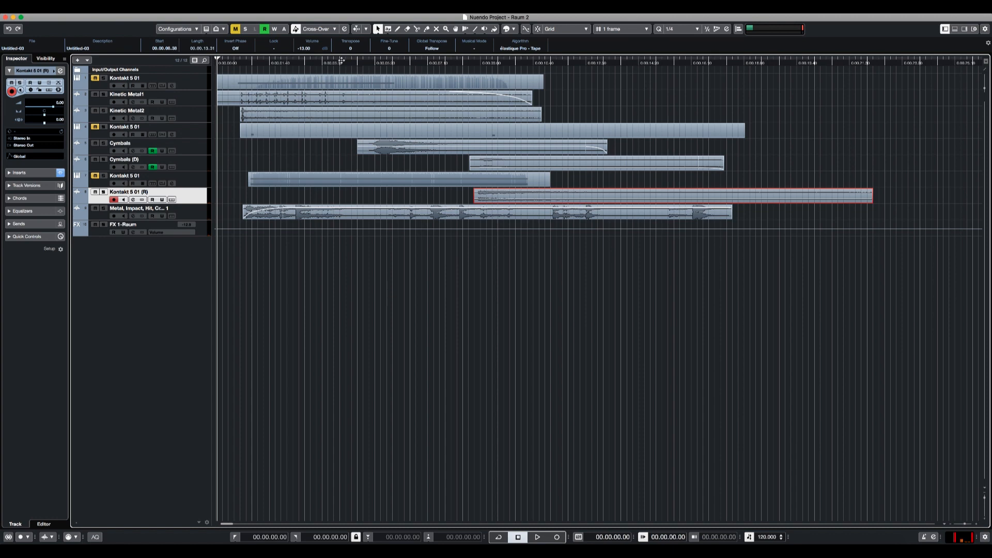
Cue the scariest-moments video to about 3:04 and bring up the "Outlast [Chase and Torture scene]" video
mouse_move(341, 60)
left_mouse_down()
mouse_move(457, 60)
mouse_move(339, 60)
left_mouse_up()
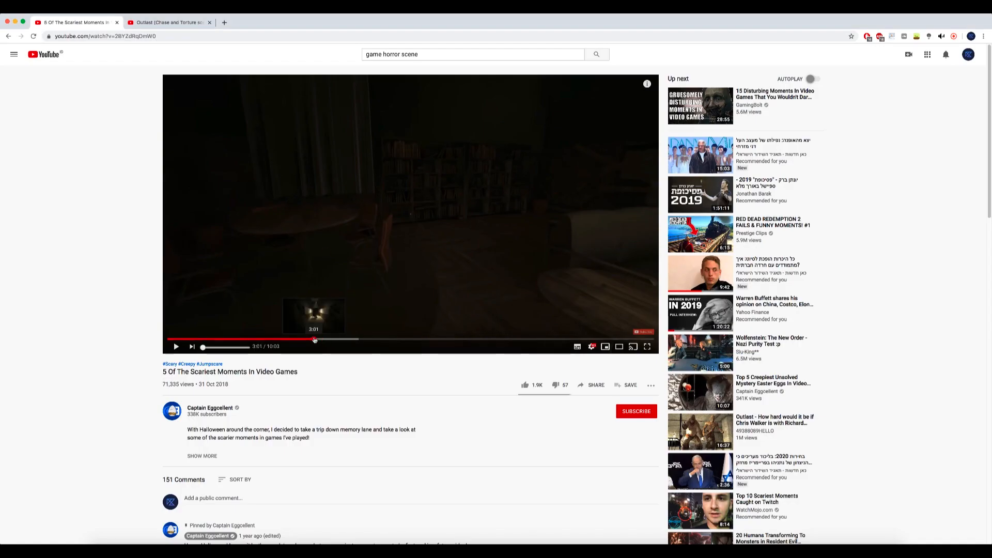
left_click_drag(314, 339, 317, 340)
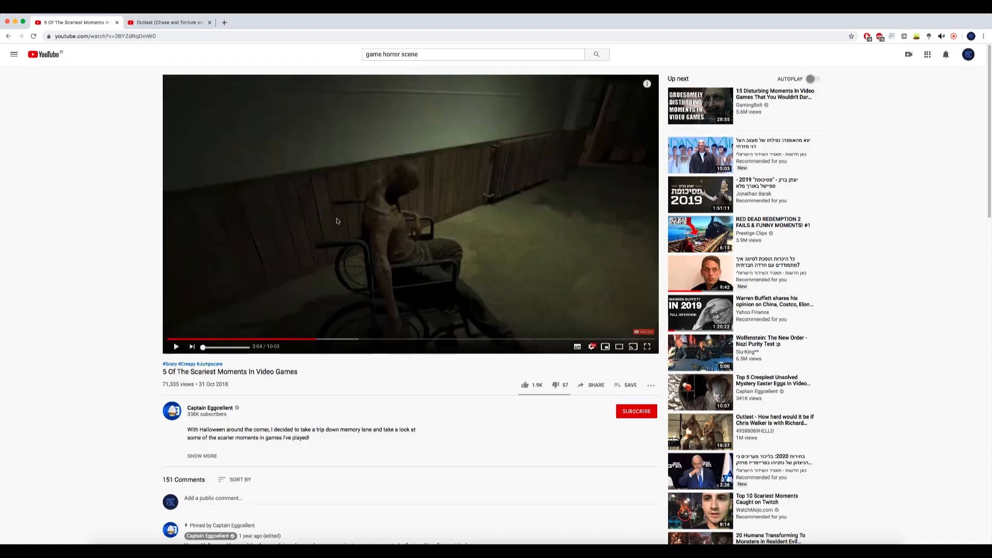
left_click(158, 23)
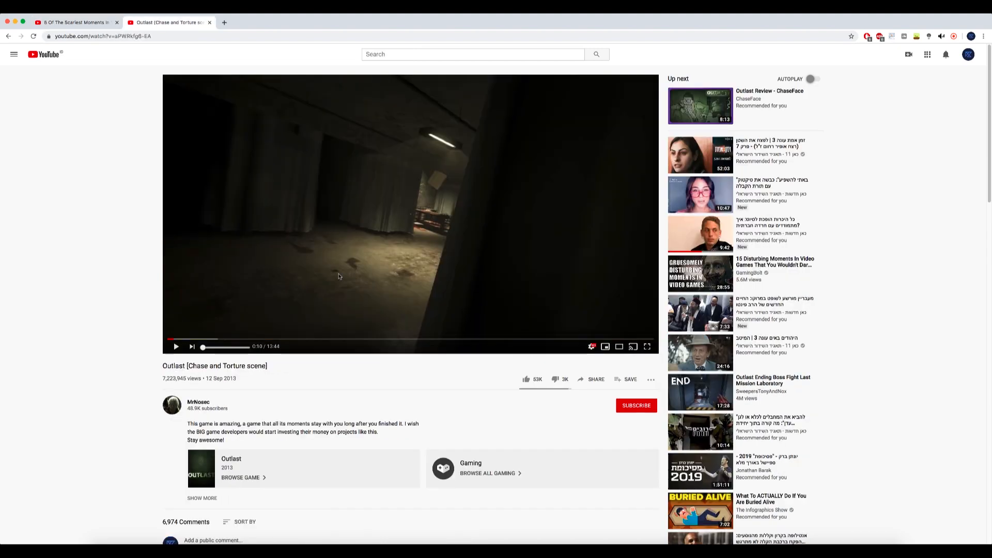
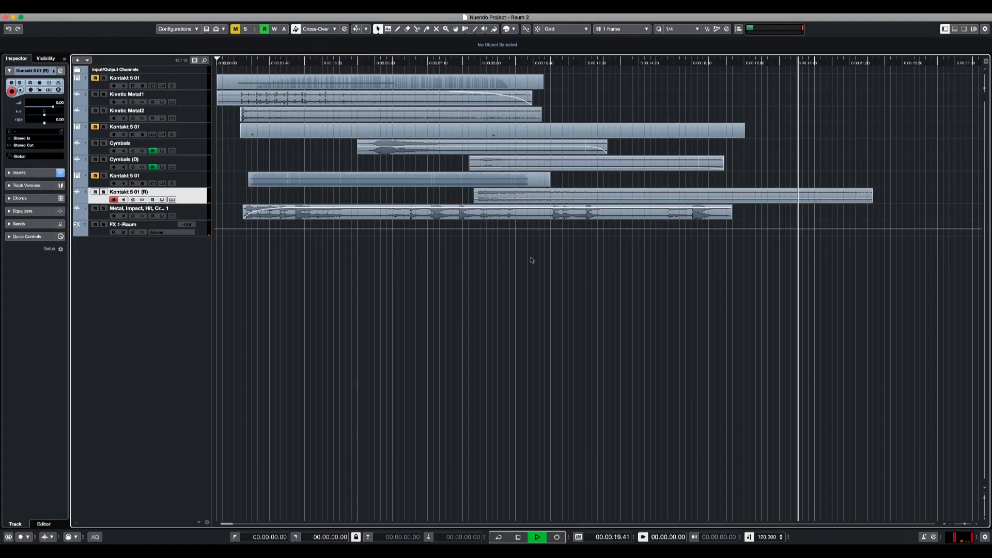
Reveal the volume automation lane of the Metal, Impact, Hit track and enlarge it
left_click(350, 268)
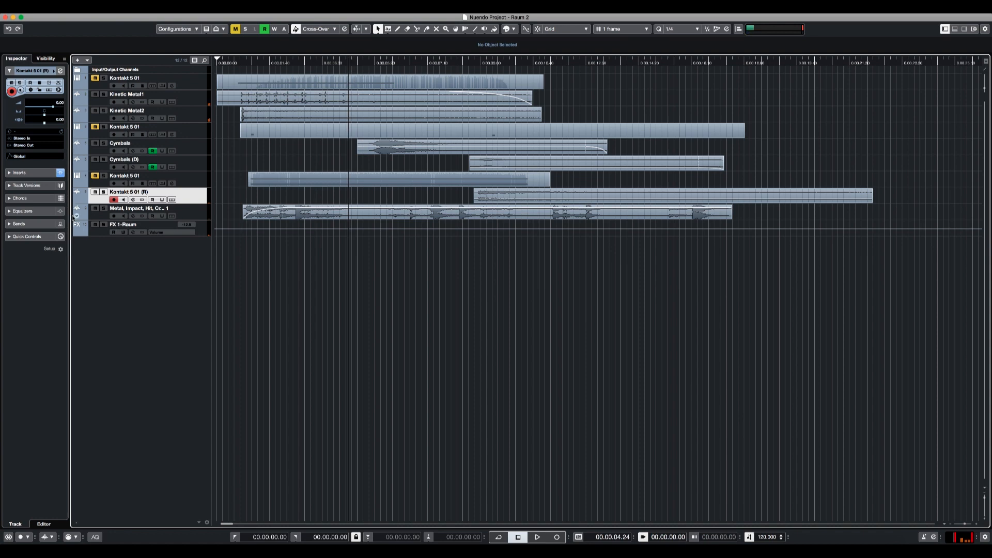
left_click(77, 217)
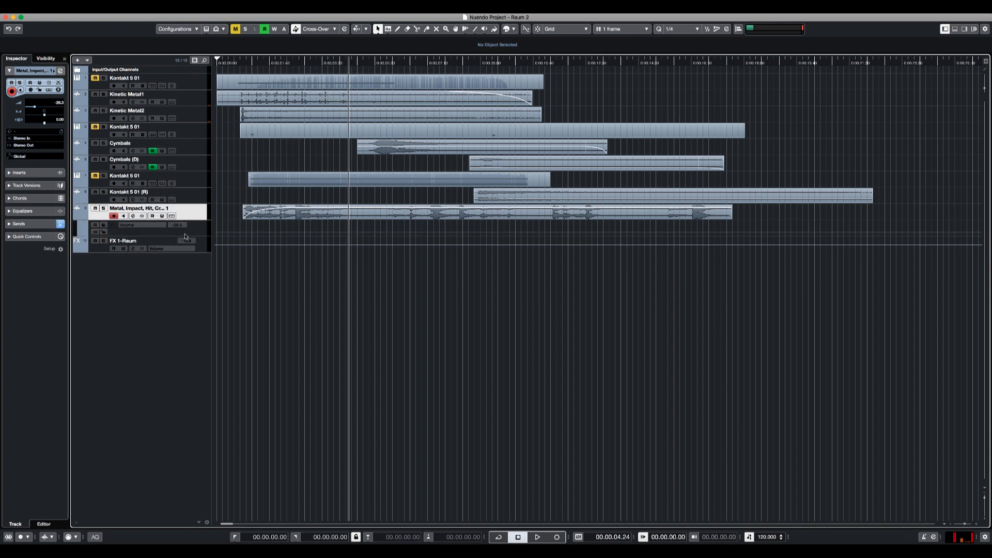
left_click_drag(185, 234, 198, 312)
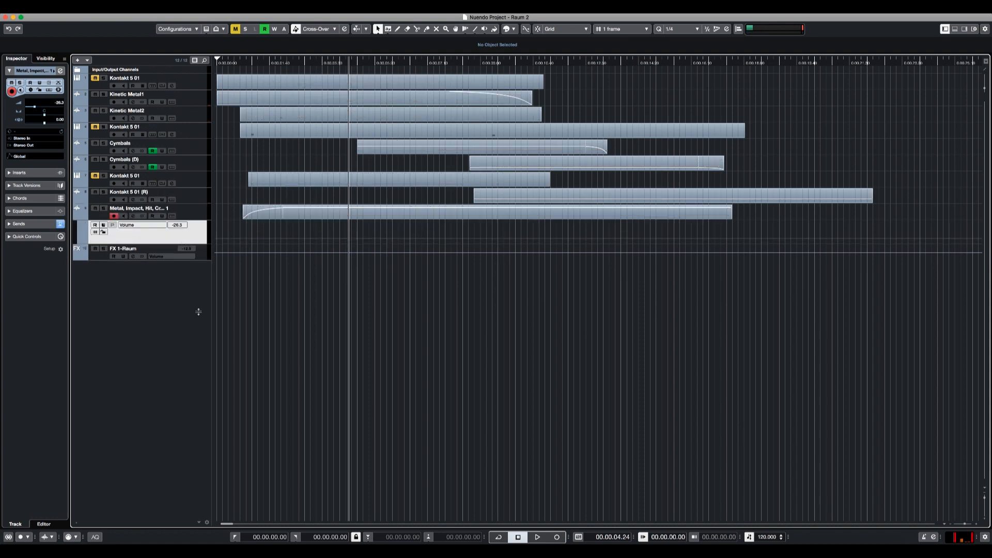
Try adding volume automation points on the Metal, Impact, Hit track's lane a little after 2 seconds
left_click(281, 270)
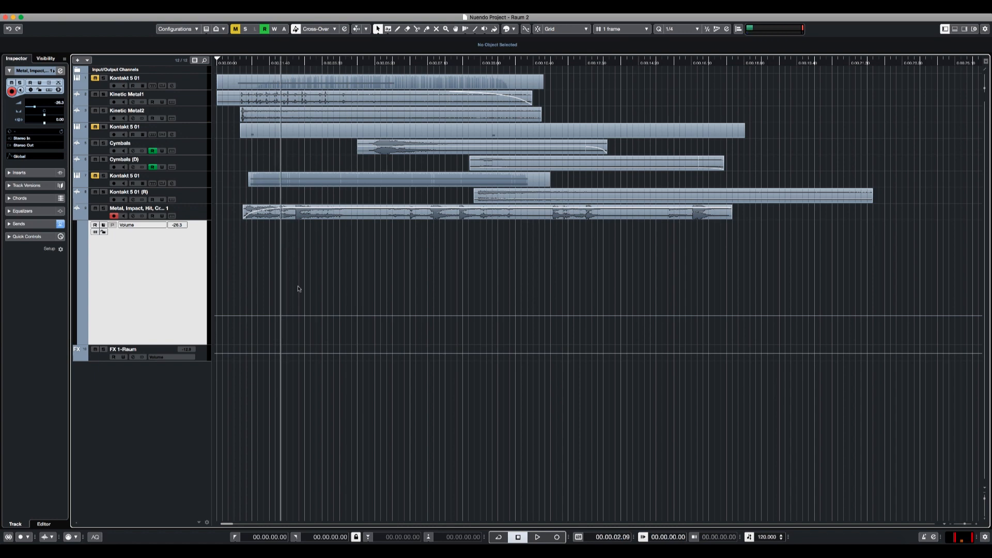
key("space")
key("space")
left_click(292, 315)
left_click_drag(305, 320, 297, 322)
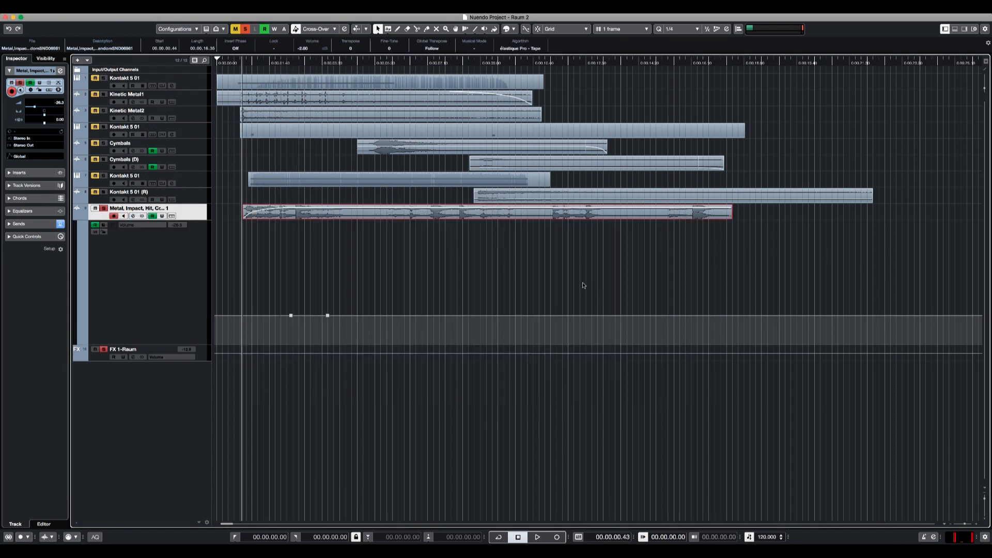
Split out the metal impact clip's section from 00.00.02.31 to 00.00.04.21 and set its volume to -11.00 dB
key("space")
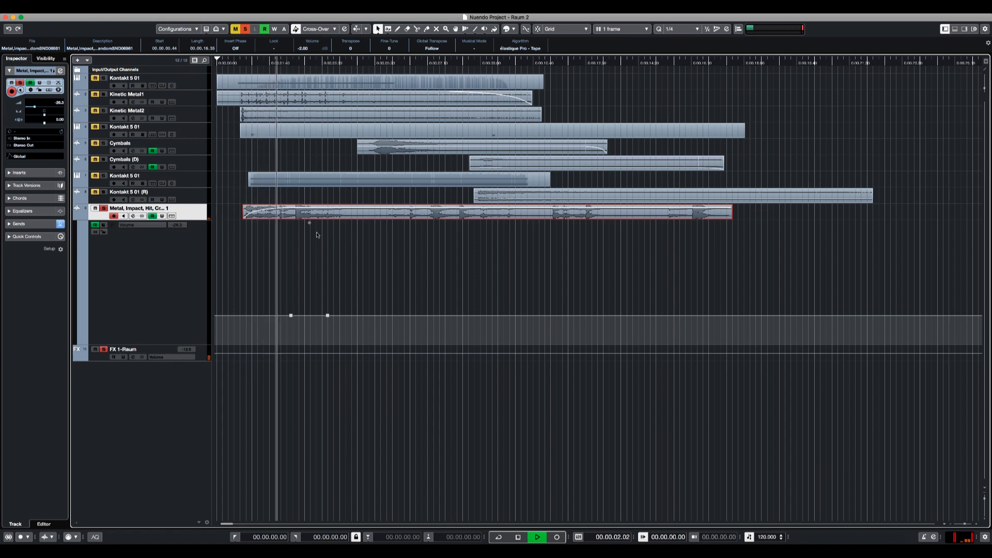
left_click(295, 211, "alt")
left_click(348, 218, "alt")
left_click(331, 214)
key("space")
key("space")
left_click_drag(321, 209, 314, 214)
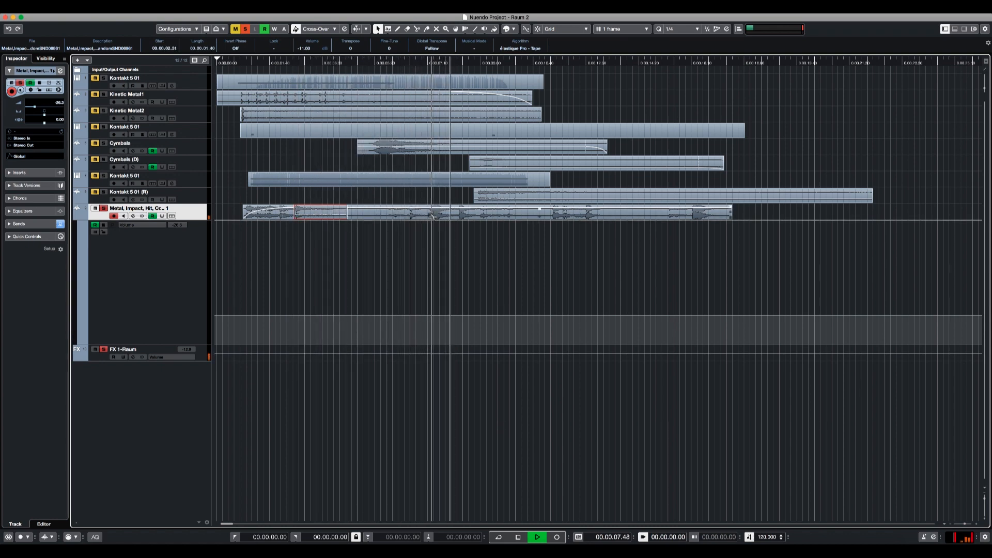
Increase the Metal, Impact, Hit track's height and replay its edited part
left_click_drag(205, 219, 205, 325)
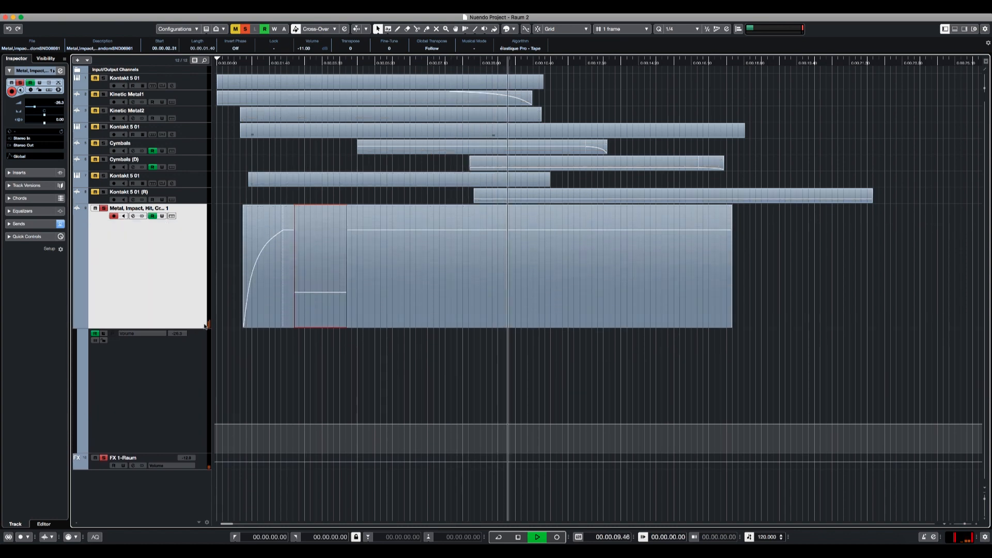
key("space")
key("space")
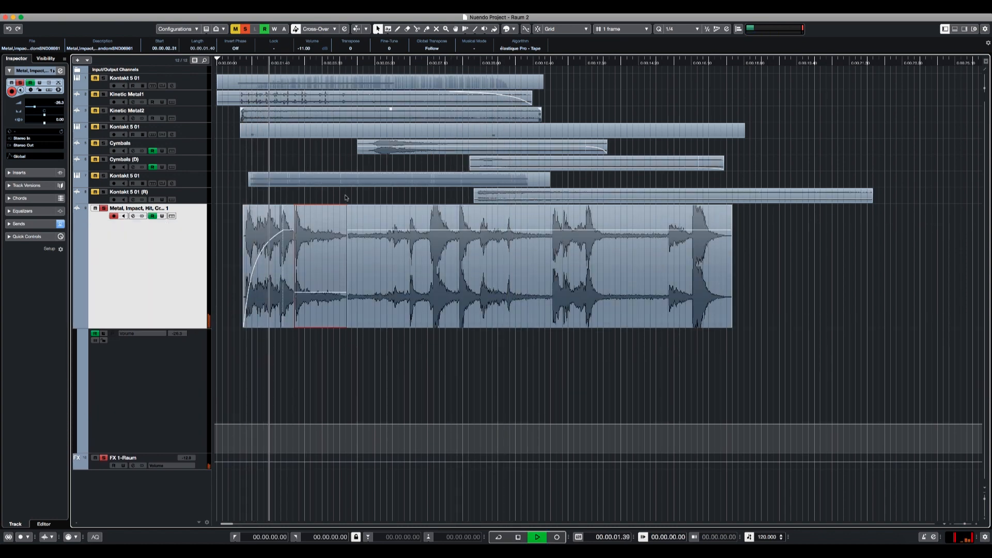
Draw a volume envelope dip at the metal impact clip's loud hit near 7 seconds and play it back
left_click(399, 30)
left_click(428, 230)
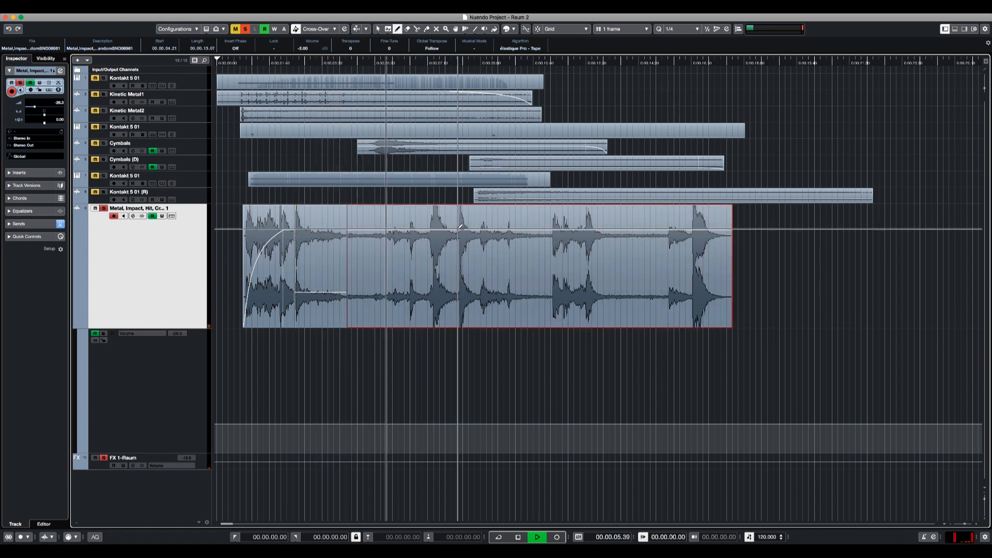
left_click(466, 230)
left_click_drag(449, 230, 431, 249)
left_click(408, 61)
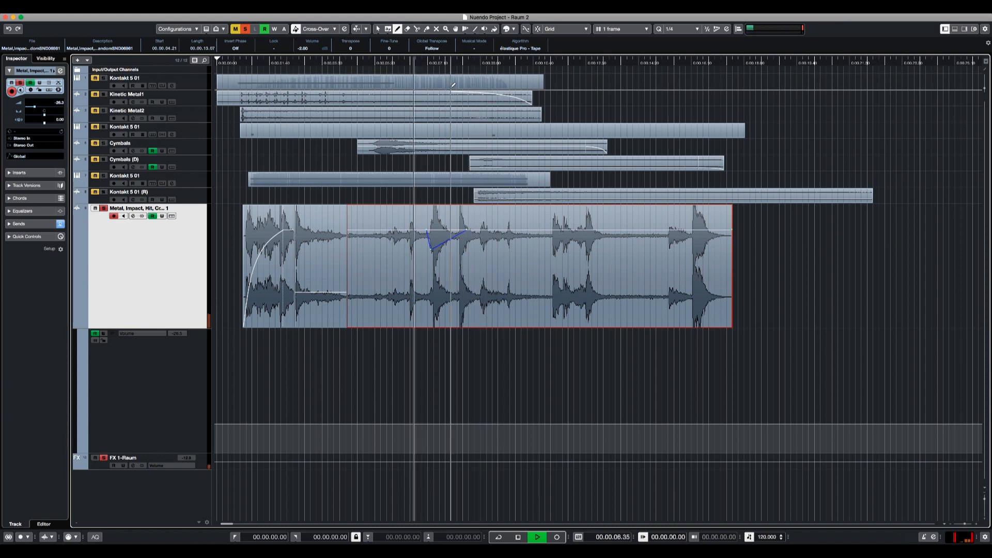
Add a steep volume envelope dip at the metal hit just after 8 seconds and replay the passage
left_click(459, 233)
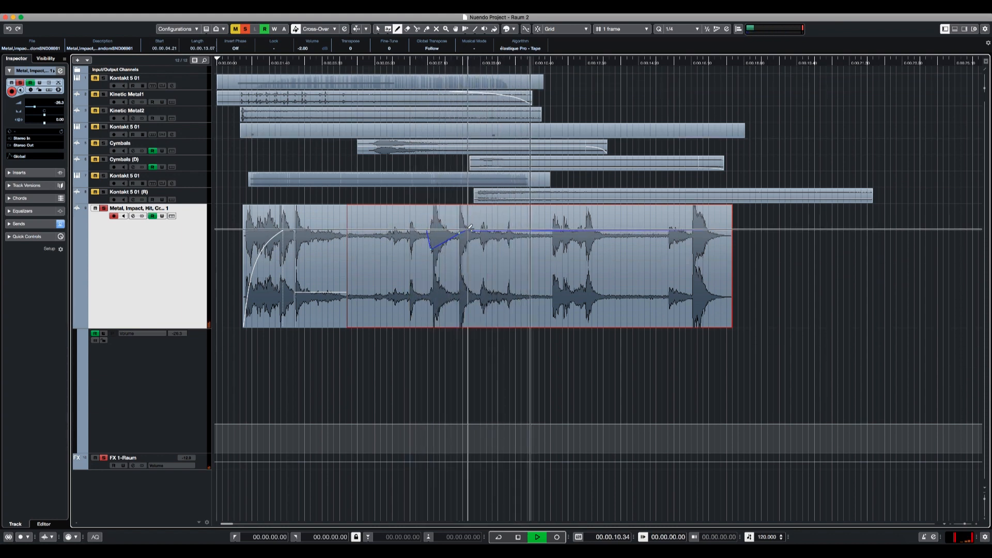
left_click_drag(460, 234, 460, 284)
left_click(409, 63)
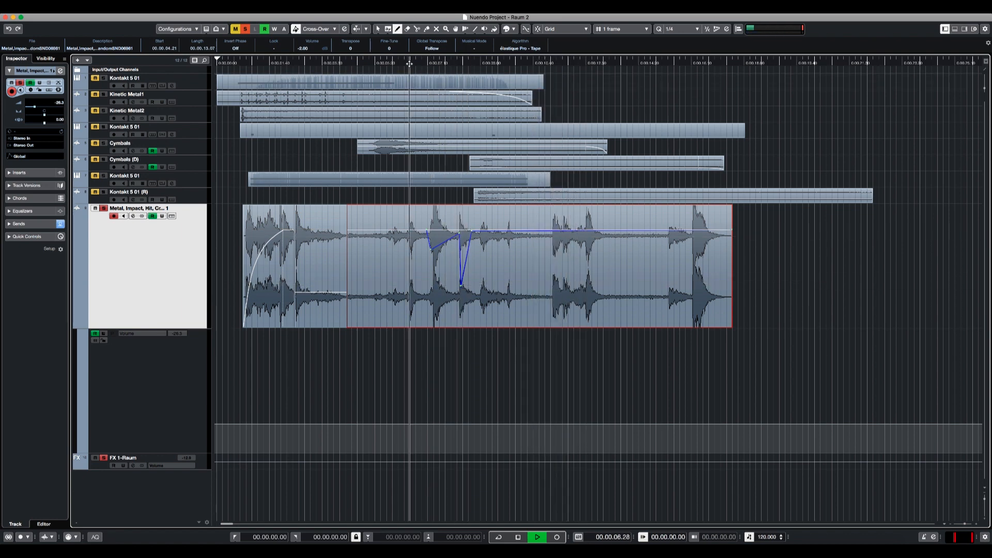
Deepen the volume envelope dip at the metal hit near 7 seconds, auditioning different depths
left_click_drag(431, 249, 434, 281)
left_click(420, 63)
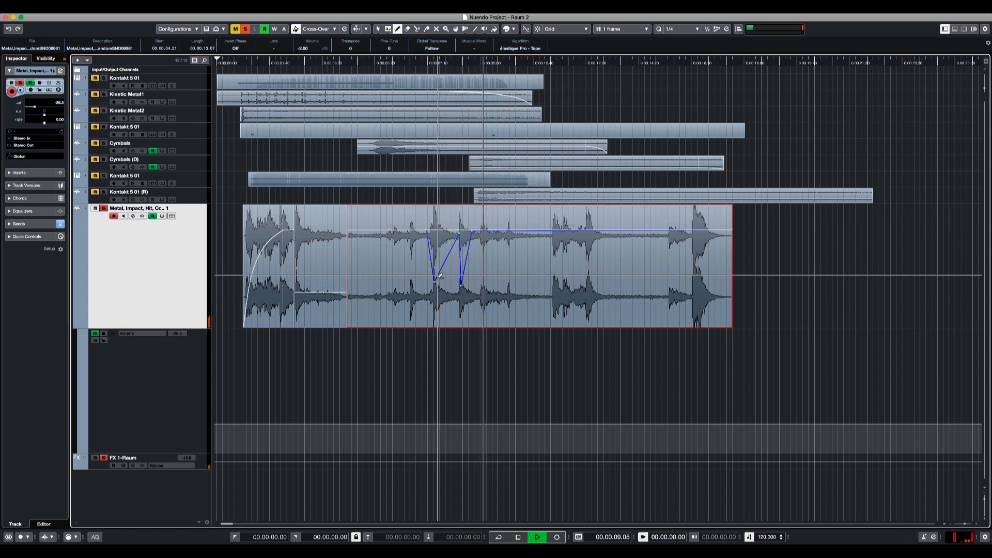
key("space")
left_click_drag(435, 281, 435, 324)
key("space")
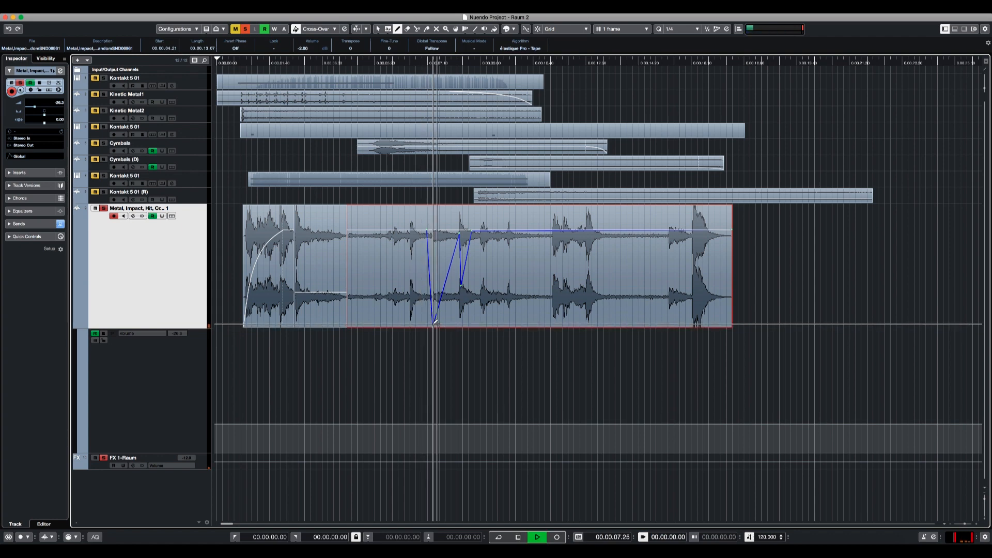
left_click_drag(435, 324, 437, 285)
key("space")
key("space")
Draw a deep volume envelope dip at the last loud hit near the metal impact clip's end while listening
left_click(552, 62)
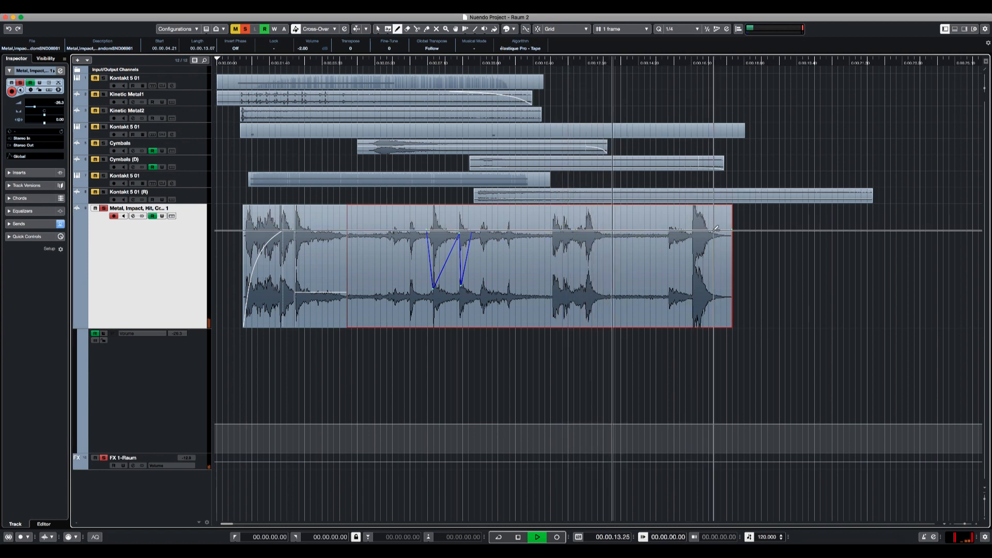
left_click_drag(715, 230, 695, 316)
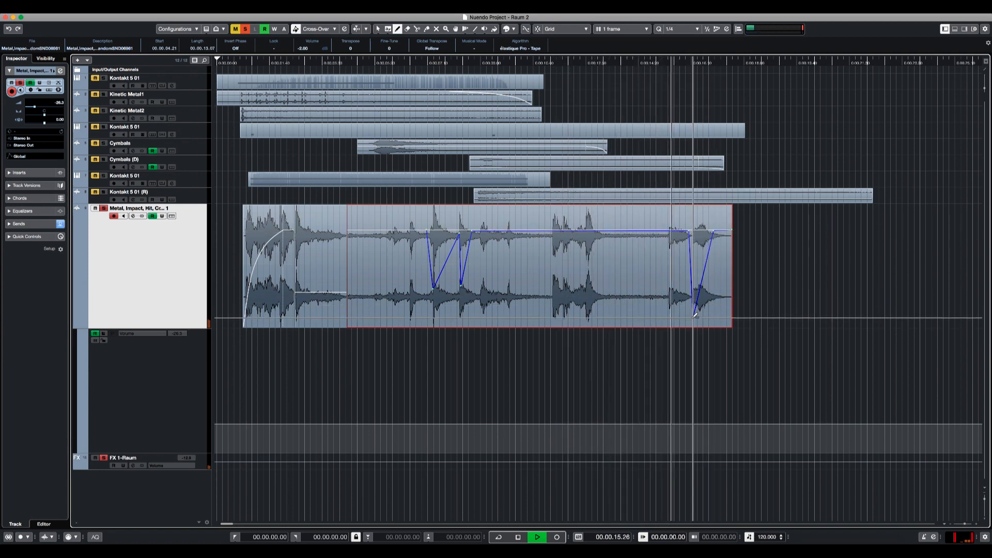
key("space")
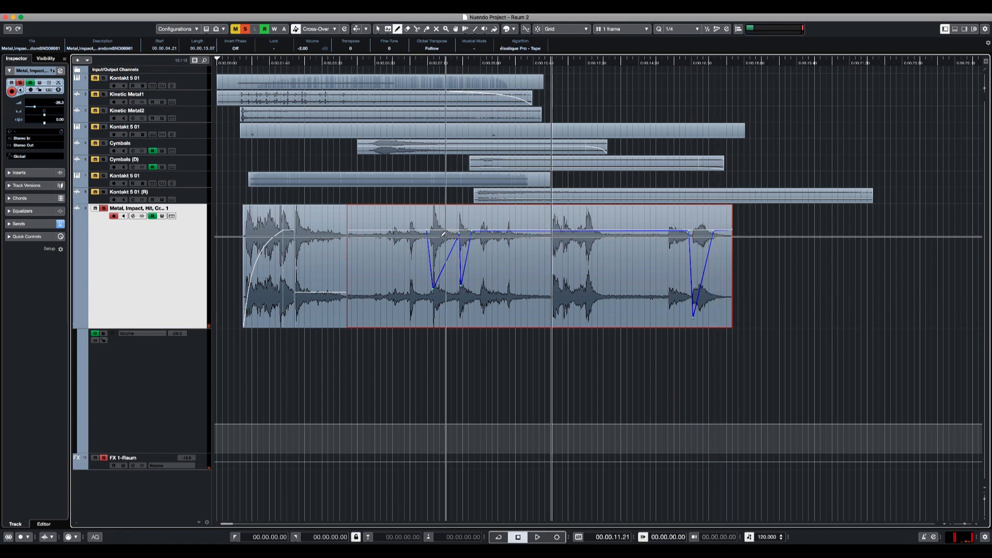
Unsolo the Metal, Impact, Hit track and play the full mix from near the clip's start
left_click(245, 29)
left_click(241, 62)
key("space")
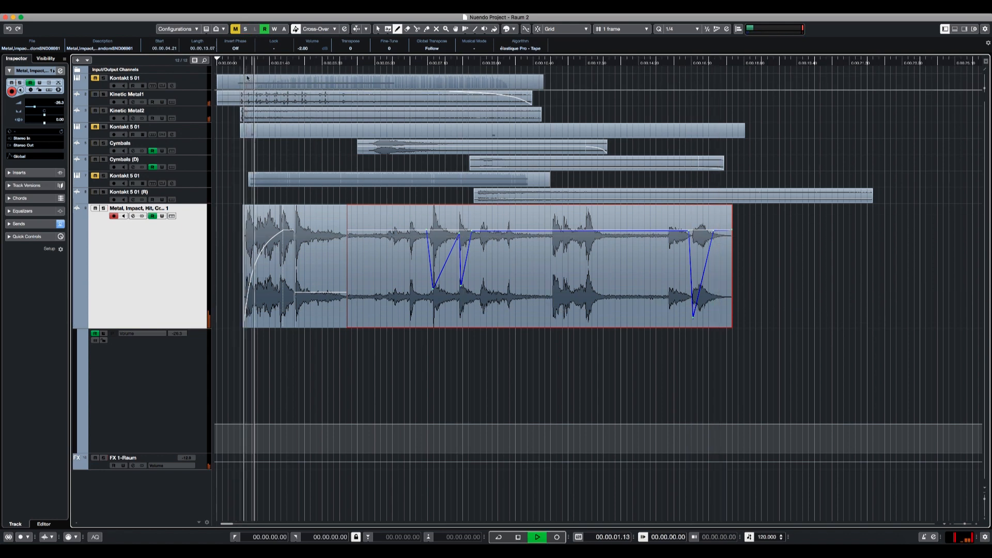
Hide the Metal, Impact, Hit track's automation lane and return to the Object Selection tool
left_click(76, 325)
right_click(355, 386)
left_click(358, 389)
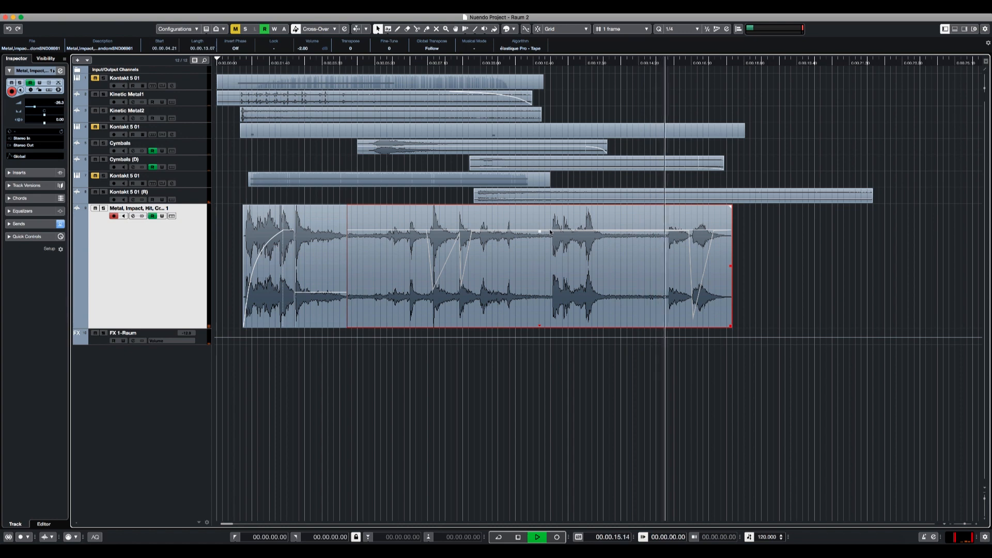
Stop playback and select all pieces of the split metal impact clip
key("space")
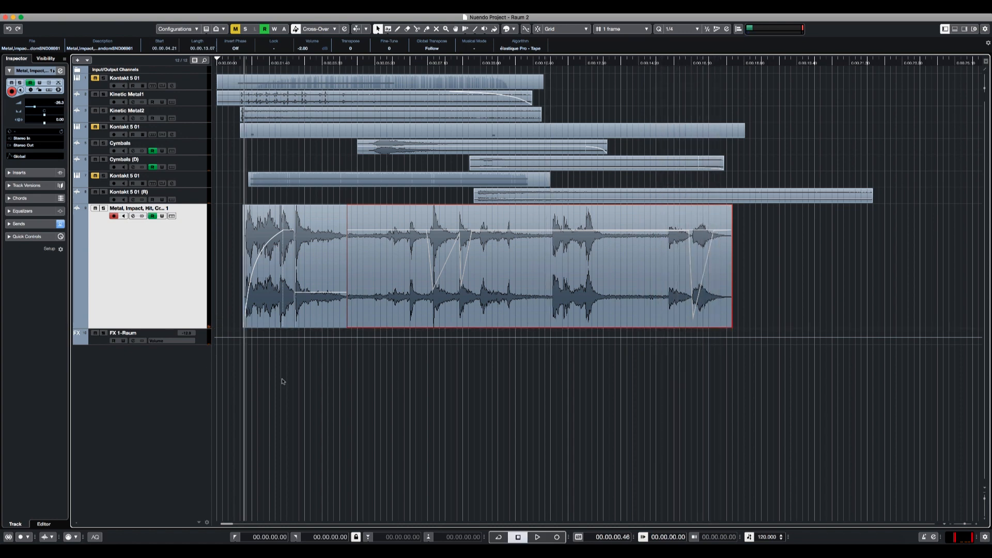
left_click(197, 198)
left_click_drag(795, 260, 219, 330)
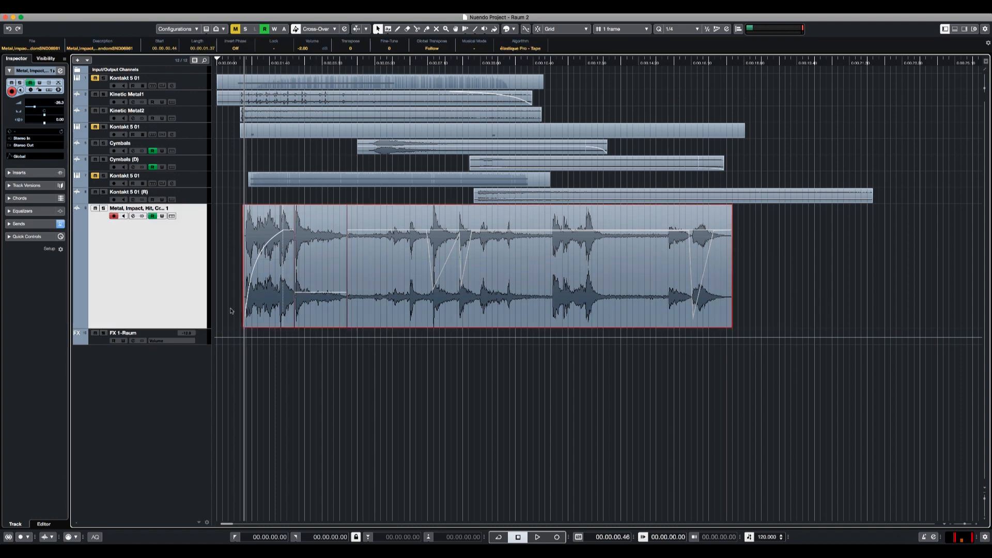
Open the Kontakt instrument of the first Kontakt 5 01 track and look through its library list
left_click(189, 84)
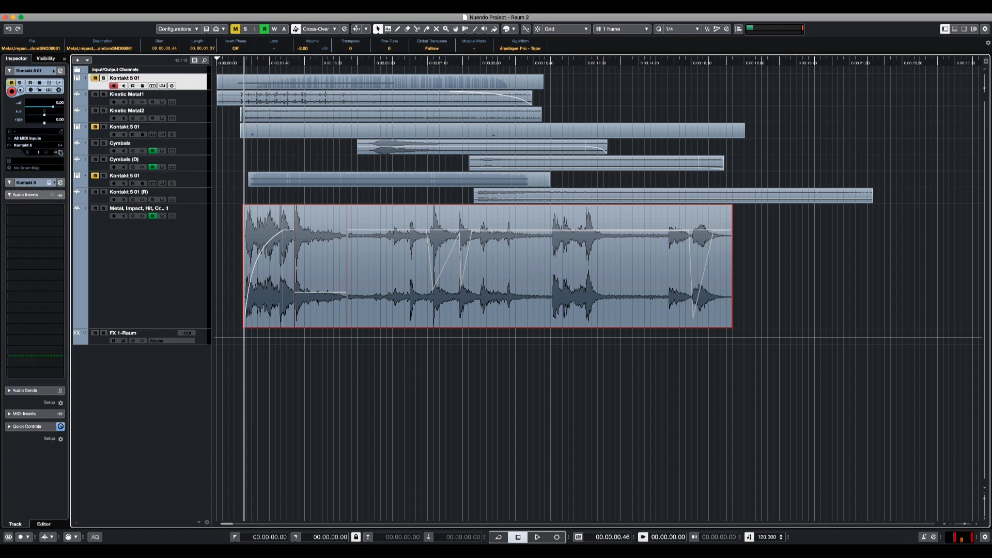
left_click(61, 153)
scroll(400, 412, "down", 5)
scroll(400, 412, "up", 5)
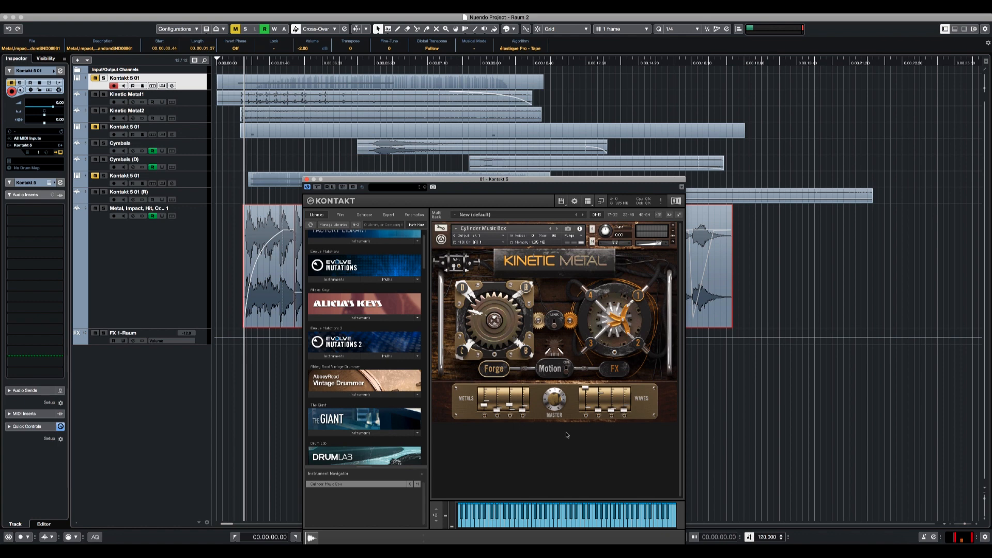
Close the Kontakt instrument, then solo the Cymbals track and show the event names on the clips
left_click(307, 179)
left_click(191, 117)
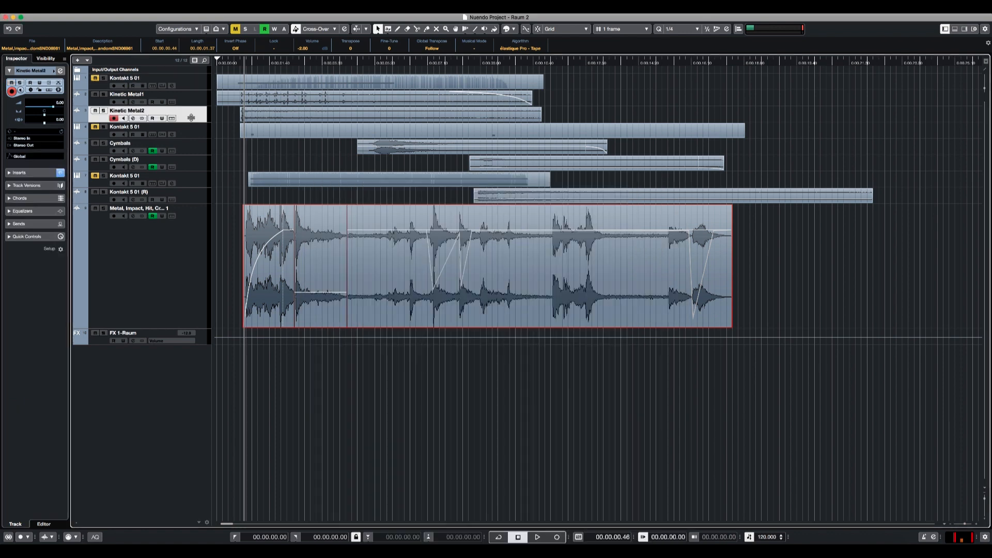
left_click(186, 153)
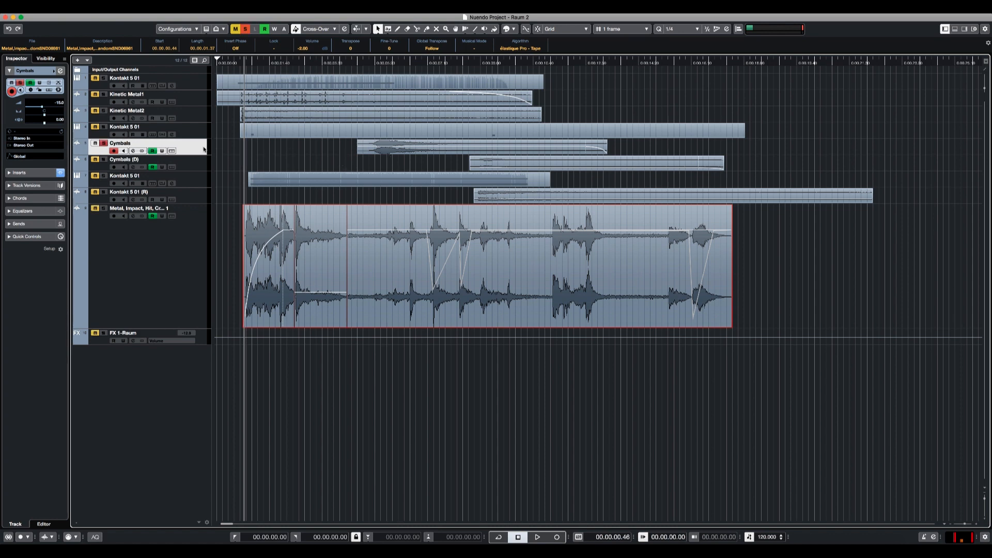
left_click(468, 153)
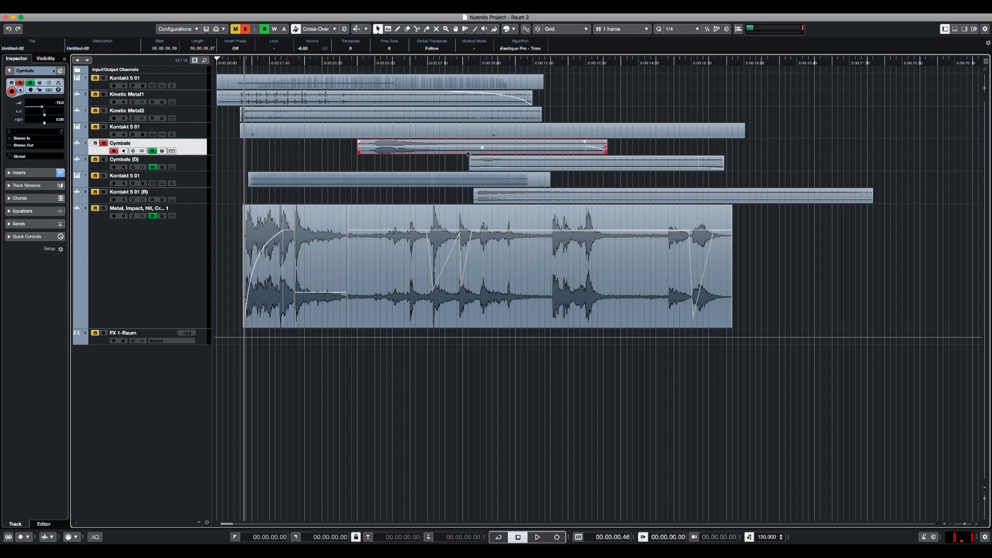
key("alt+n")
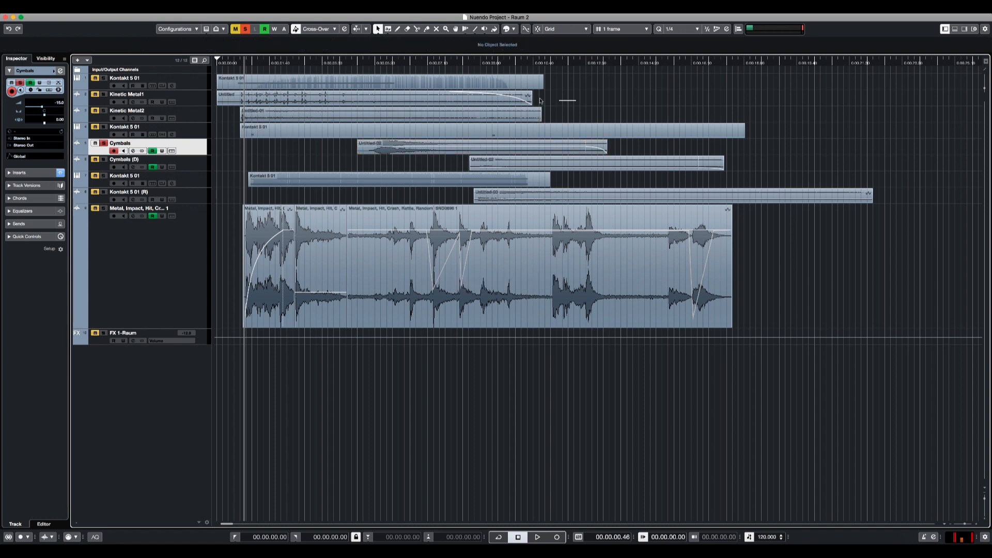
Look through the élastique algorithm options for the Kinetic Metal1 clip without changing the setting
left_click(503, 96)
left_click(521, 49)
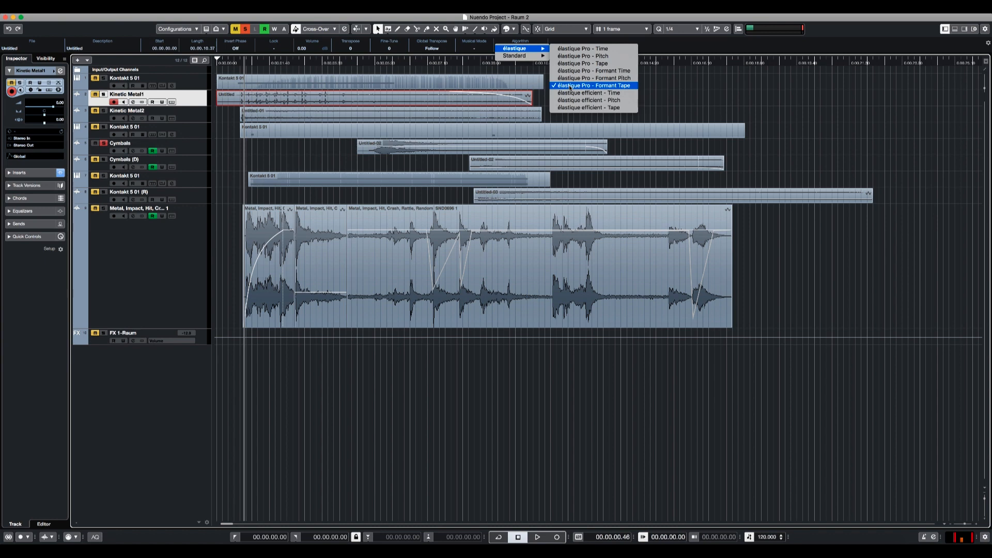
left_click(685, 105)
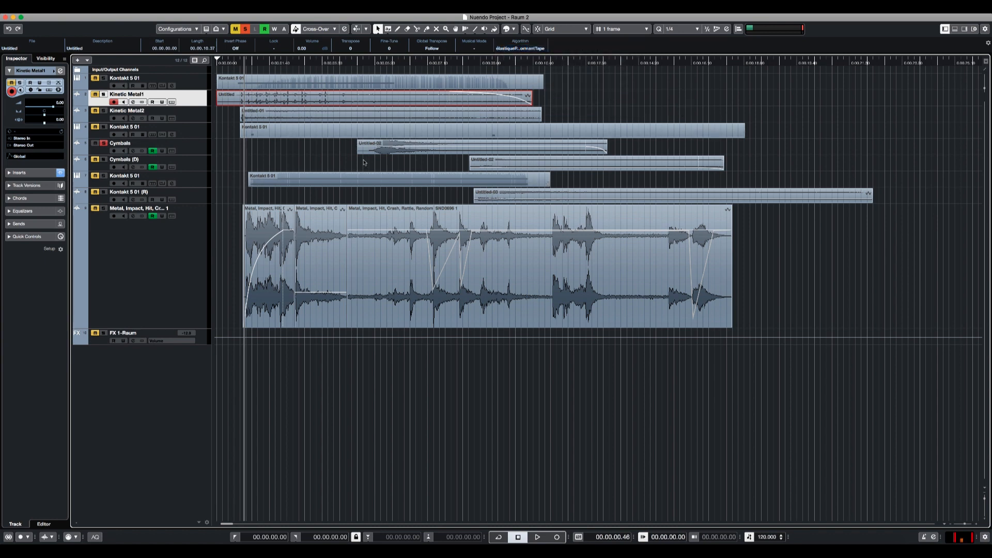
Open the Kontakt instrument of the Kontakt 5 01 track directly below Cymbals (D)
left_click(191, 176)
left_click(208, 150)
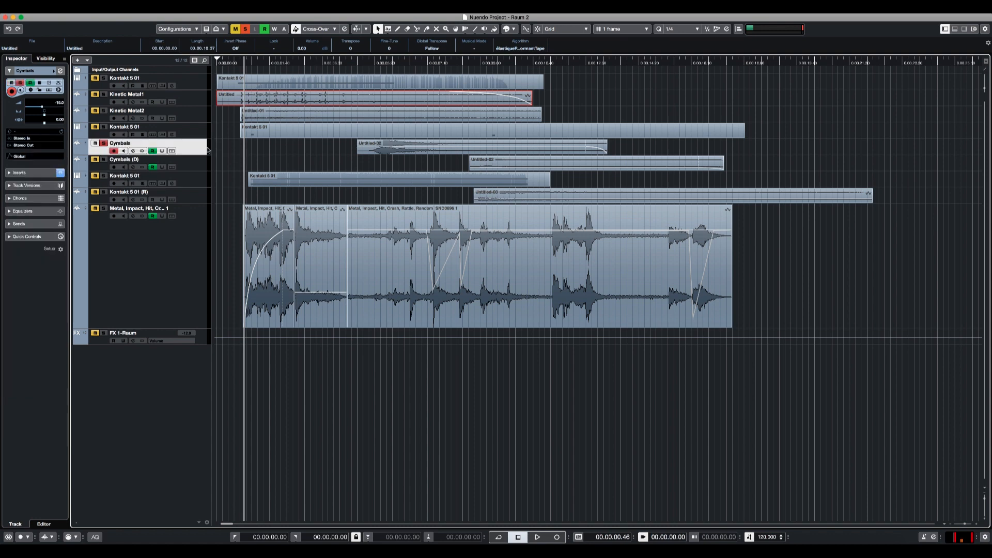
left_click(192, 177)
left_click(62, 152)
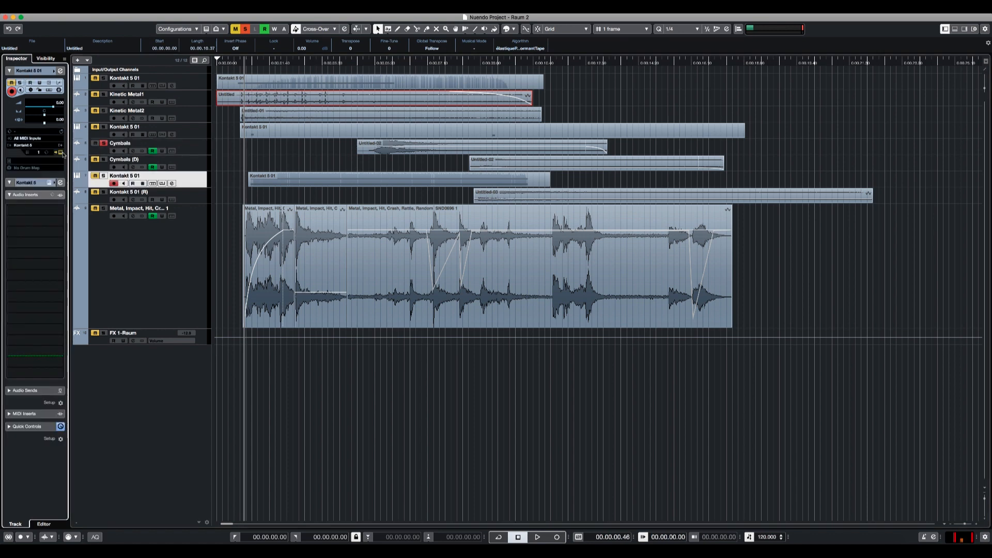
Examine the Evolve Mutations 2 and The Giant instrument lists in the Kontakt library, then close the instrument
left_click(257, 224)
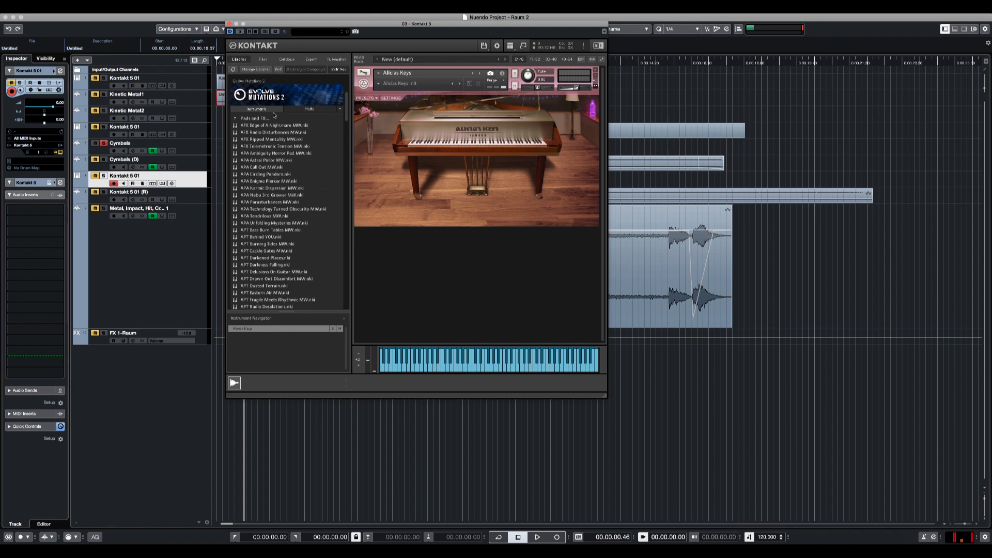
scroll(283, 219, "down", 3)
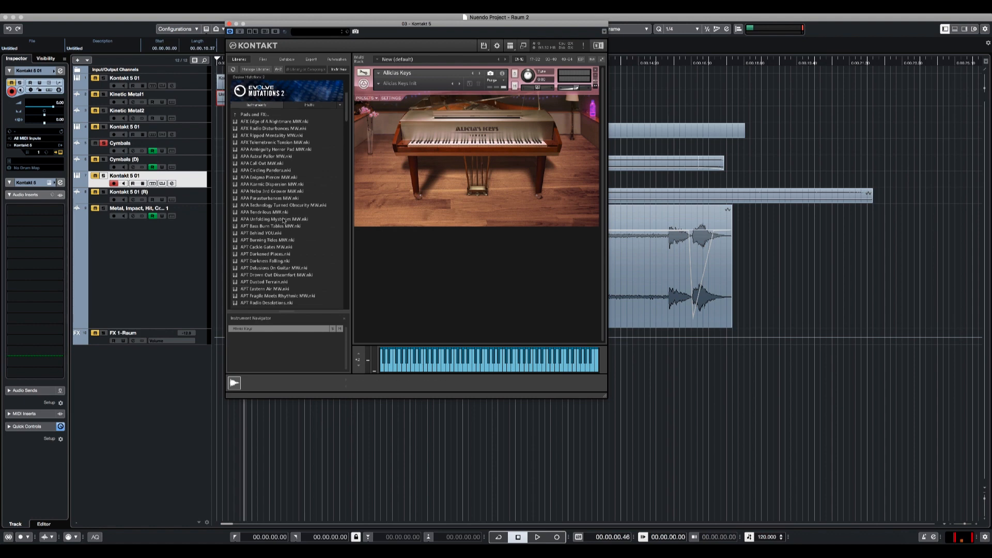
scroll(293, 229, "down", 4)
left_click(273, 242)
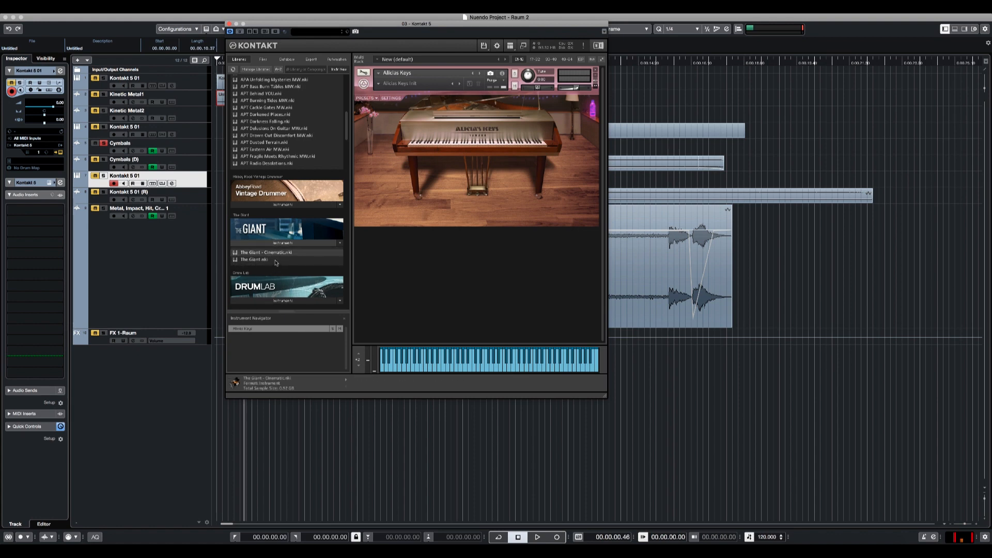
scroll(305, 284, "down", 10)
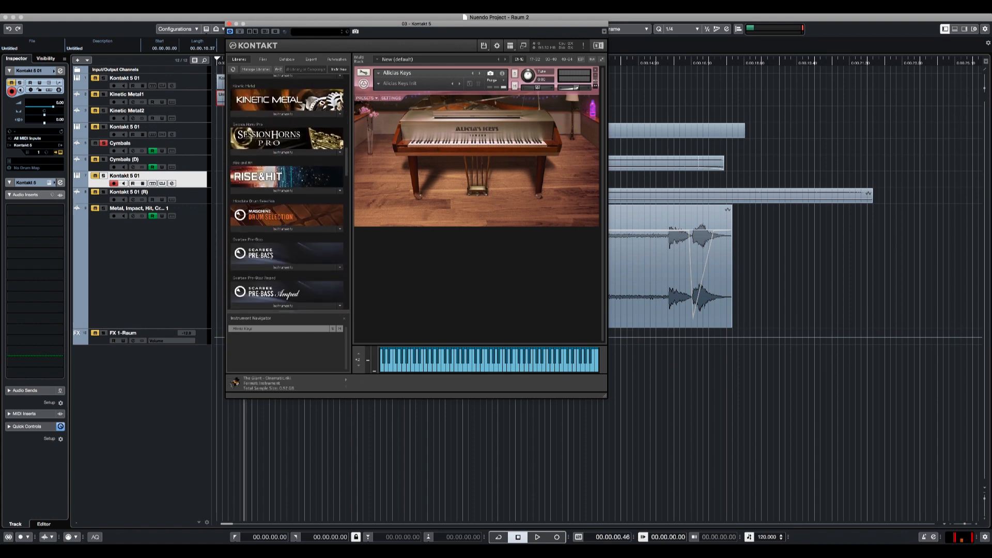
scroll(260, 81, "up", 15)
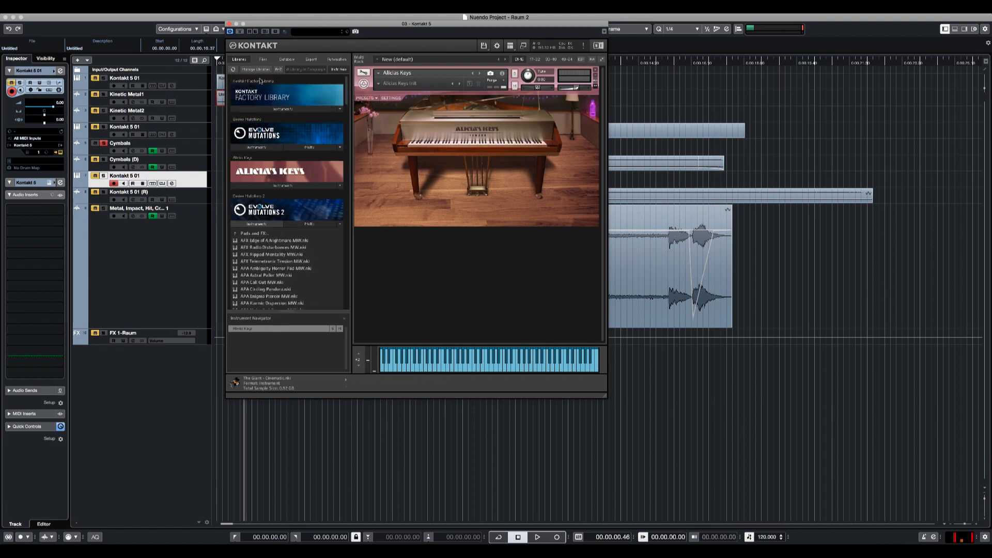
left_click(229, 23)
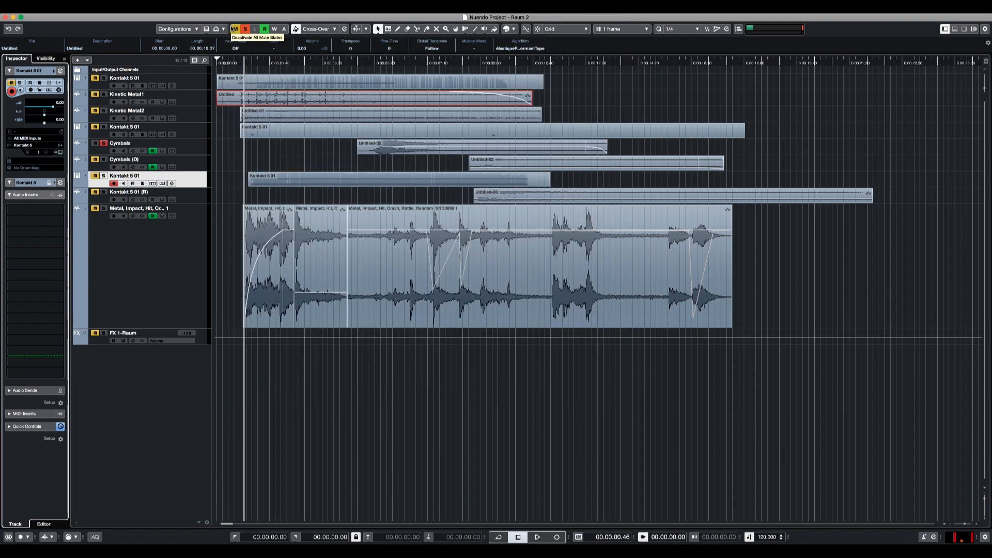
Select the Metal, Impact, Hit track to show its settings
left_click(61, 154)
left_click(126, 255)
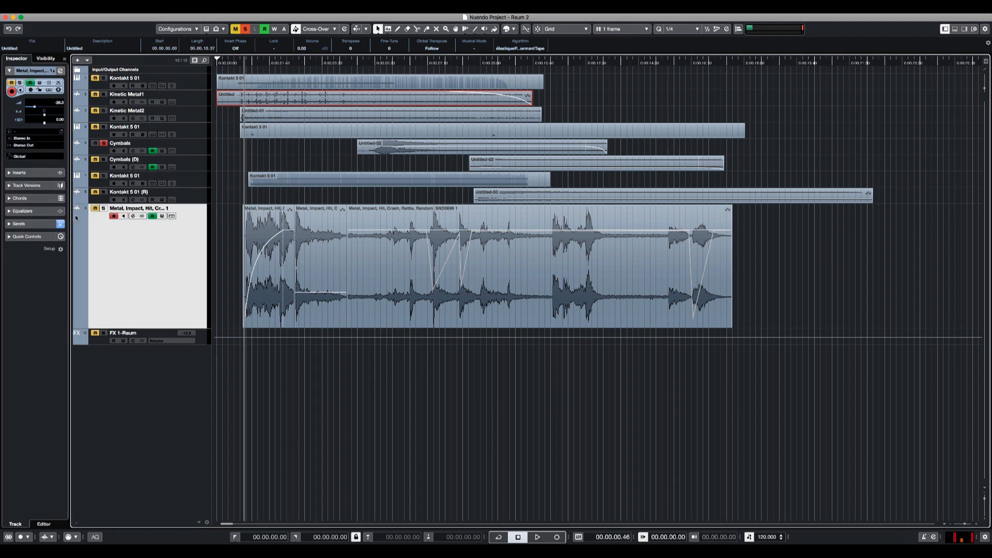